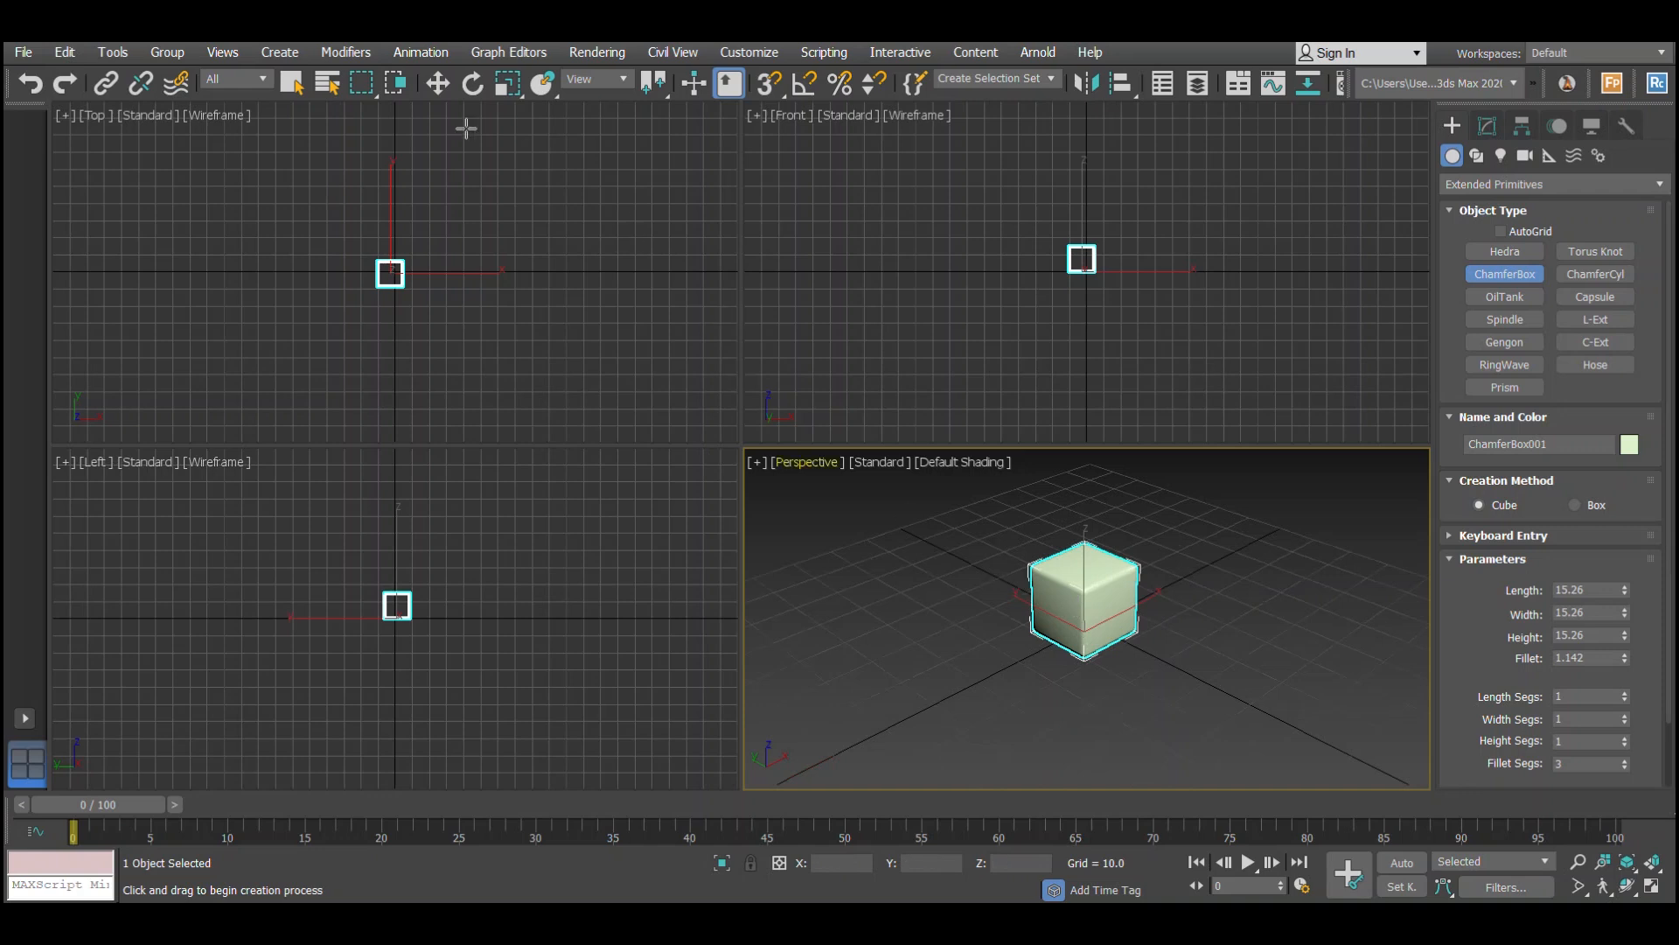
Display edged faces on the chamfer box in the Perspective view and maximize that viewport.
click(433, 93)
scroll(1072, 581, up, 2)
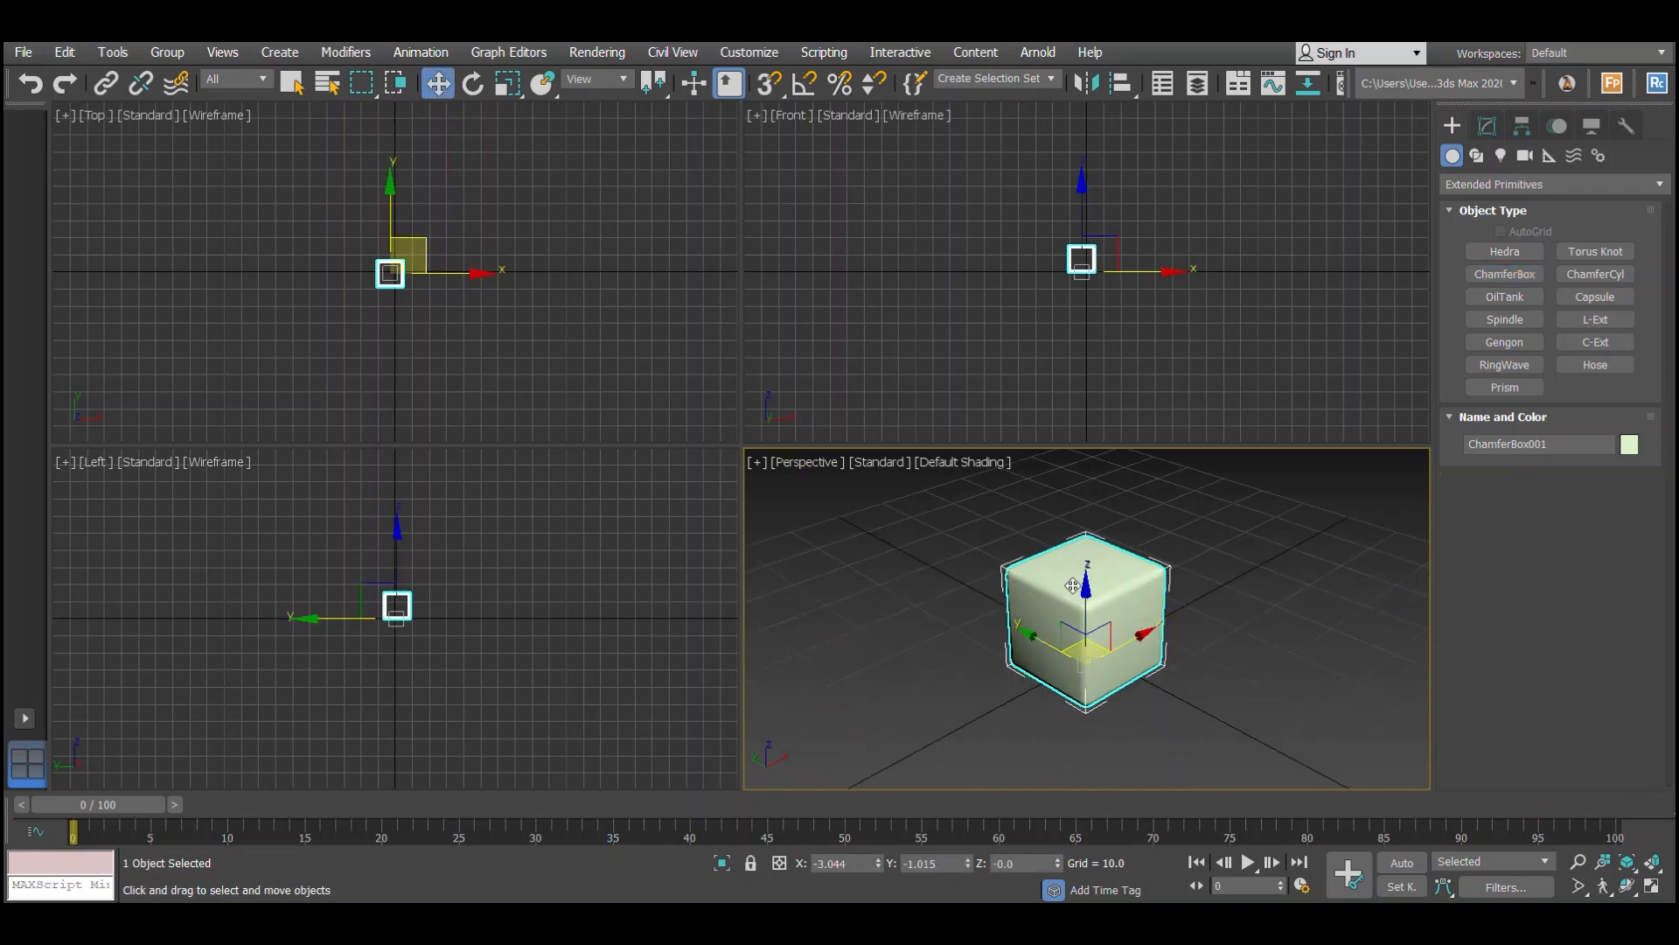
click(960, 464)
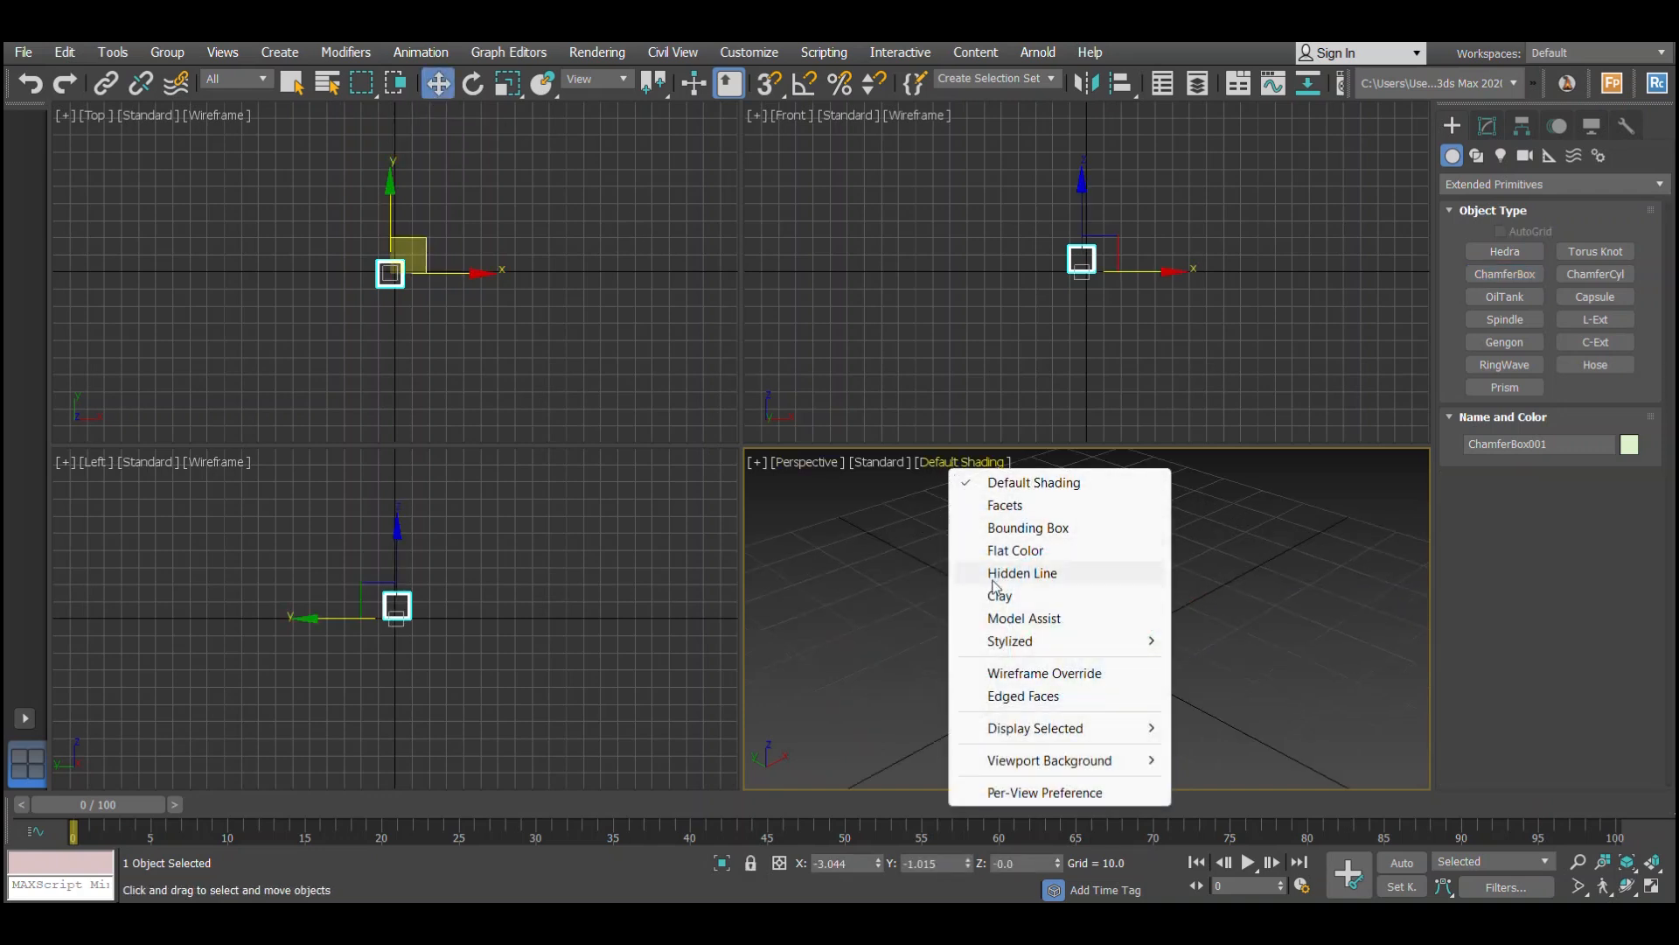
click(1022, 696)
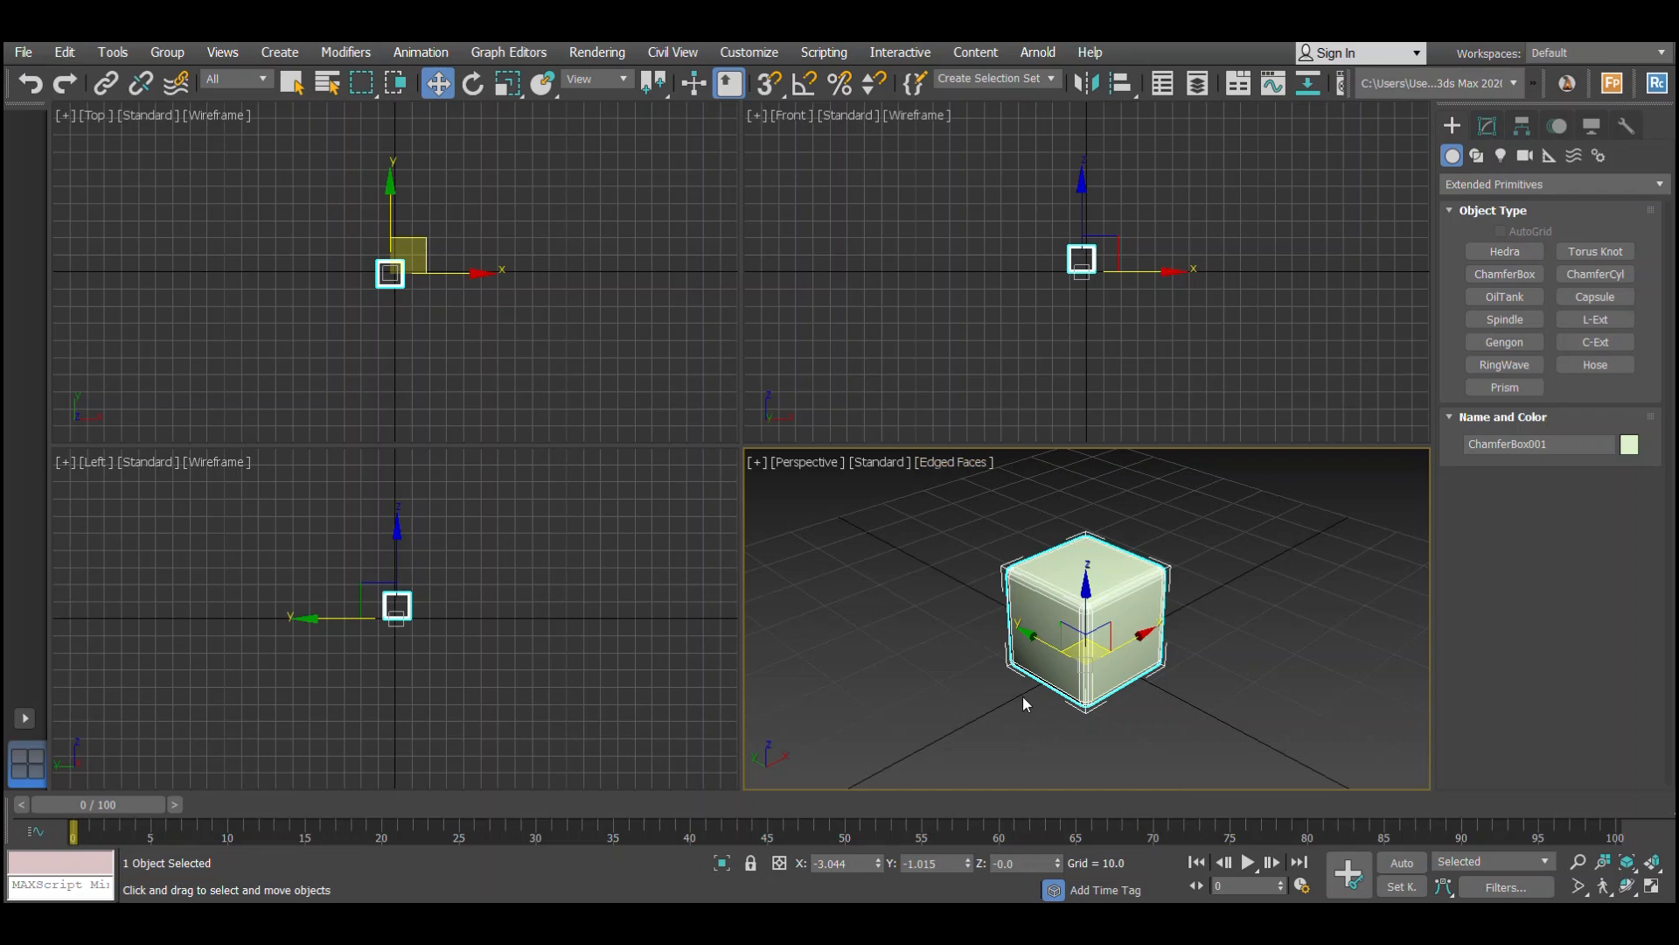
key(alt+w)
scroll(705, 408, up, 3)
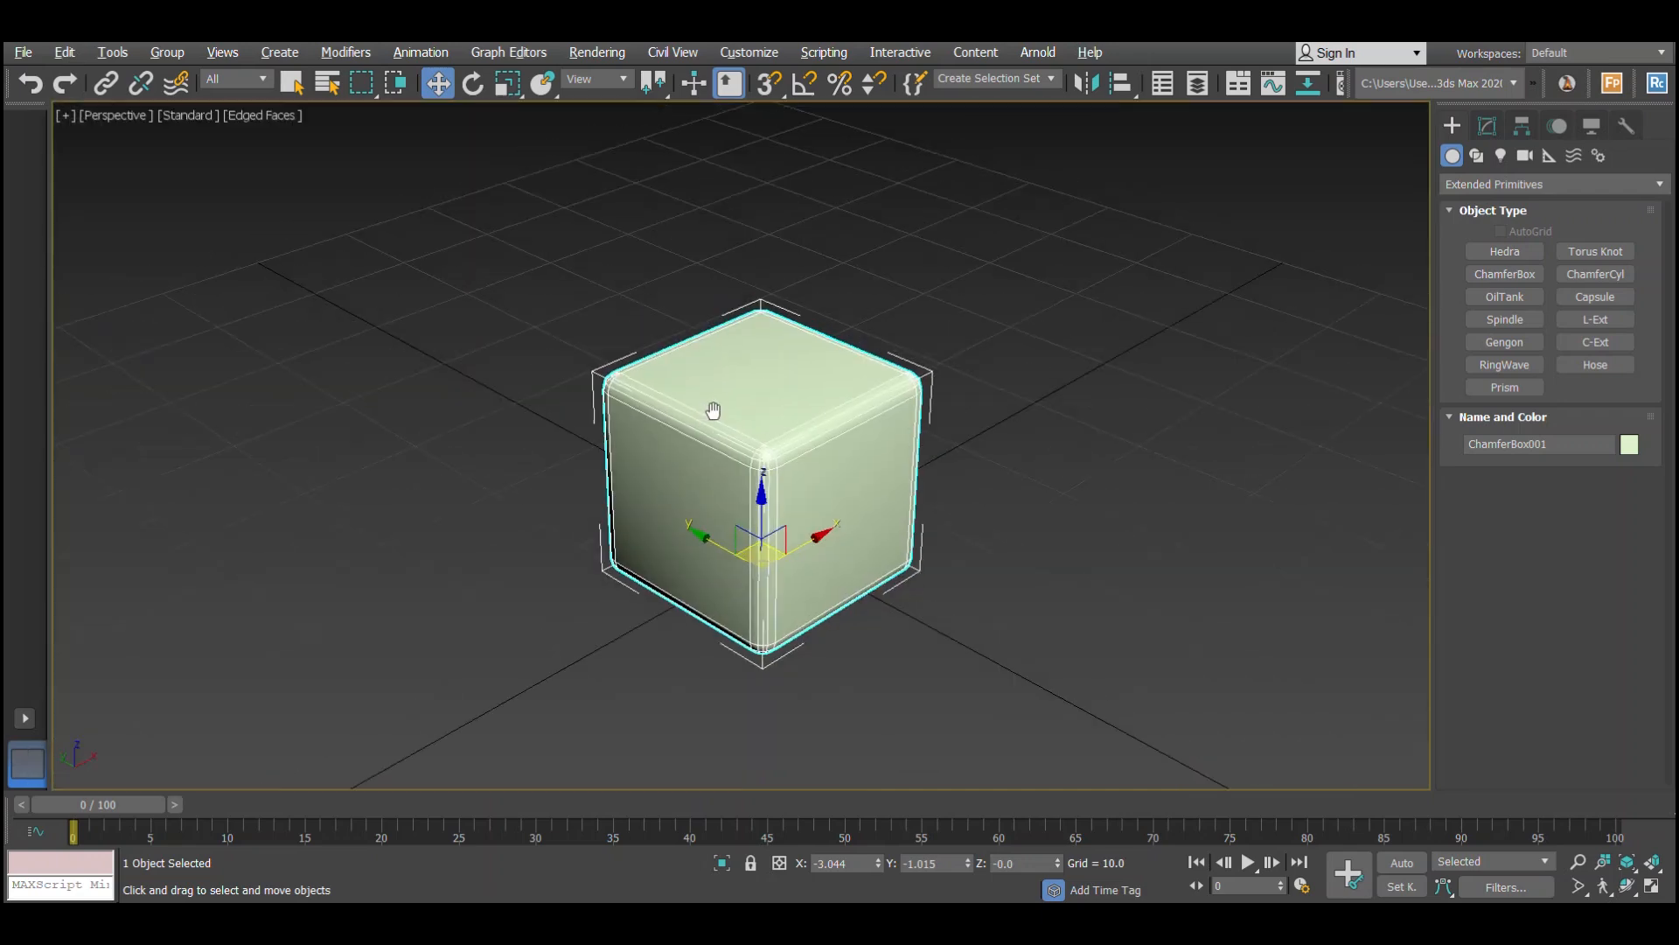
Turn off selection brackets in the per-view preferences of the Perspective view.
click(260, 119)
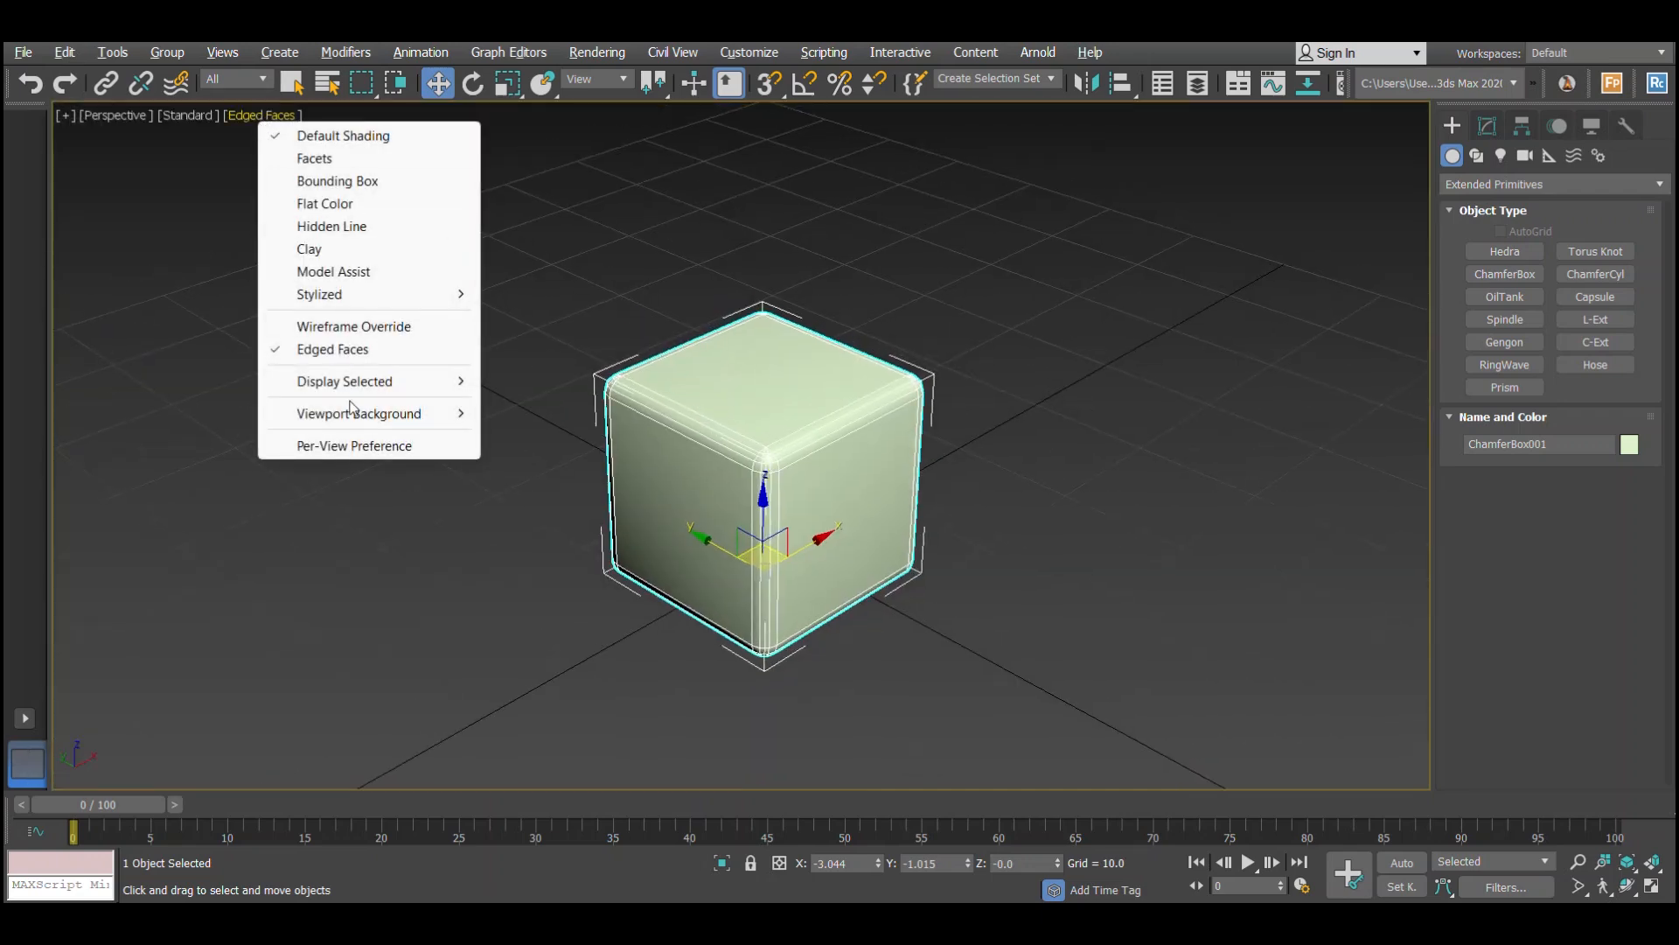
click(374, 447)
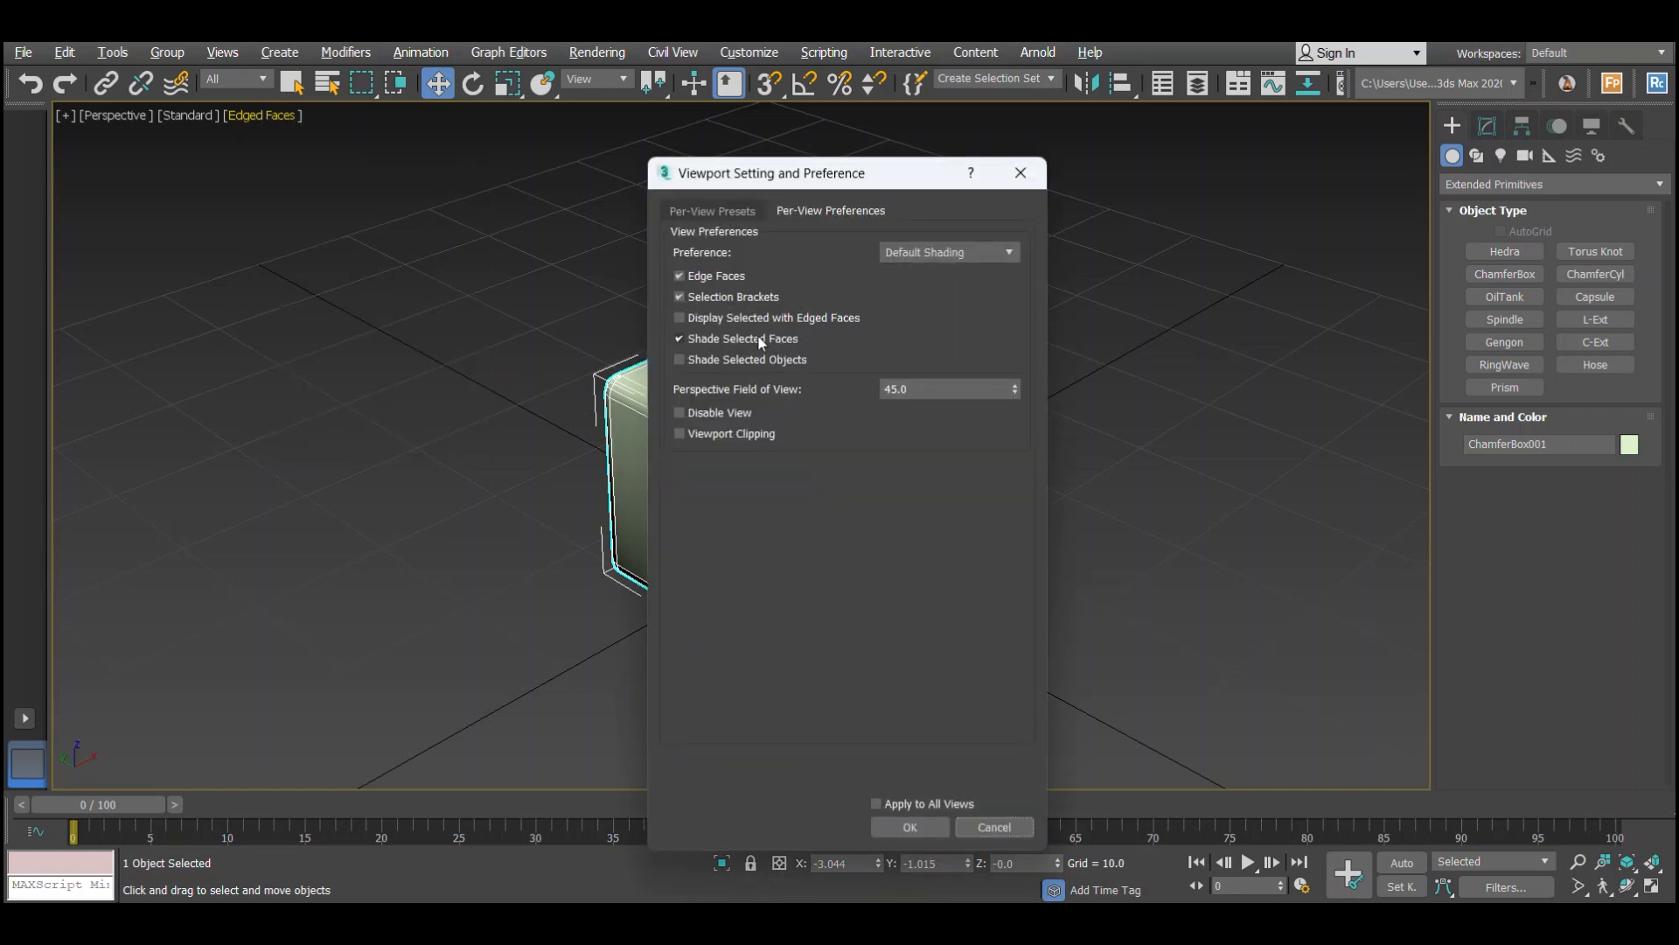
click(914, 827)
scroll(817, 529, up, 4)
alt+middle_drag(1168, 325, 1177, 361)
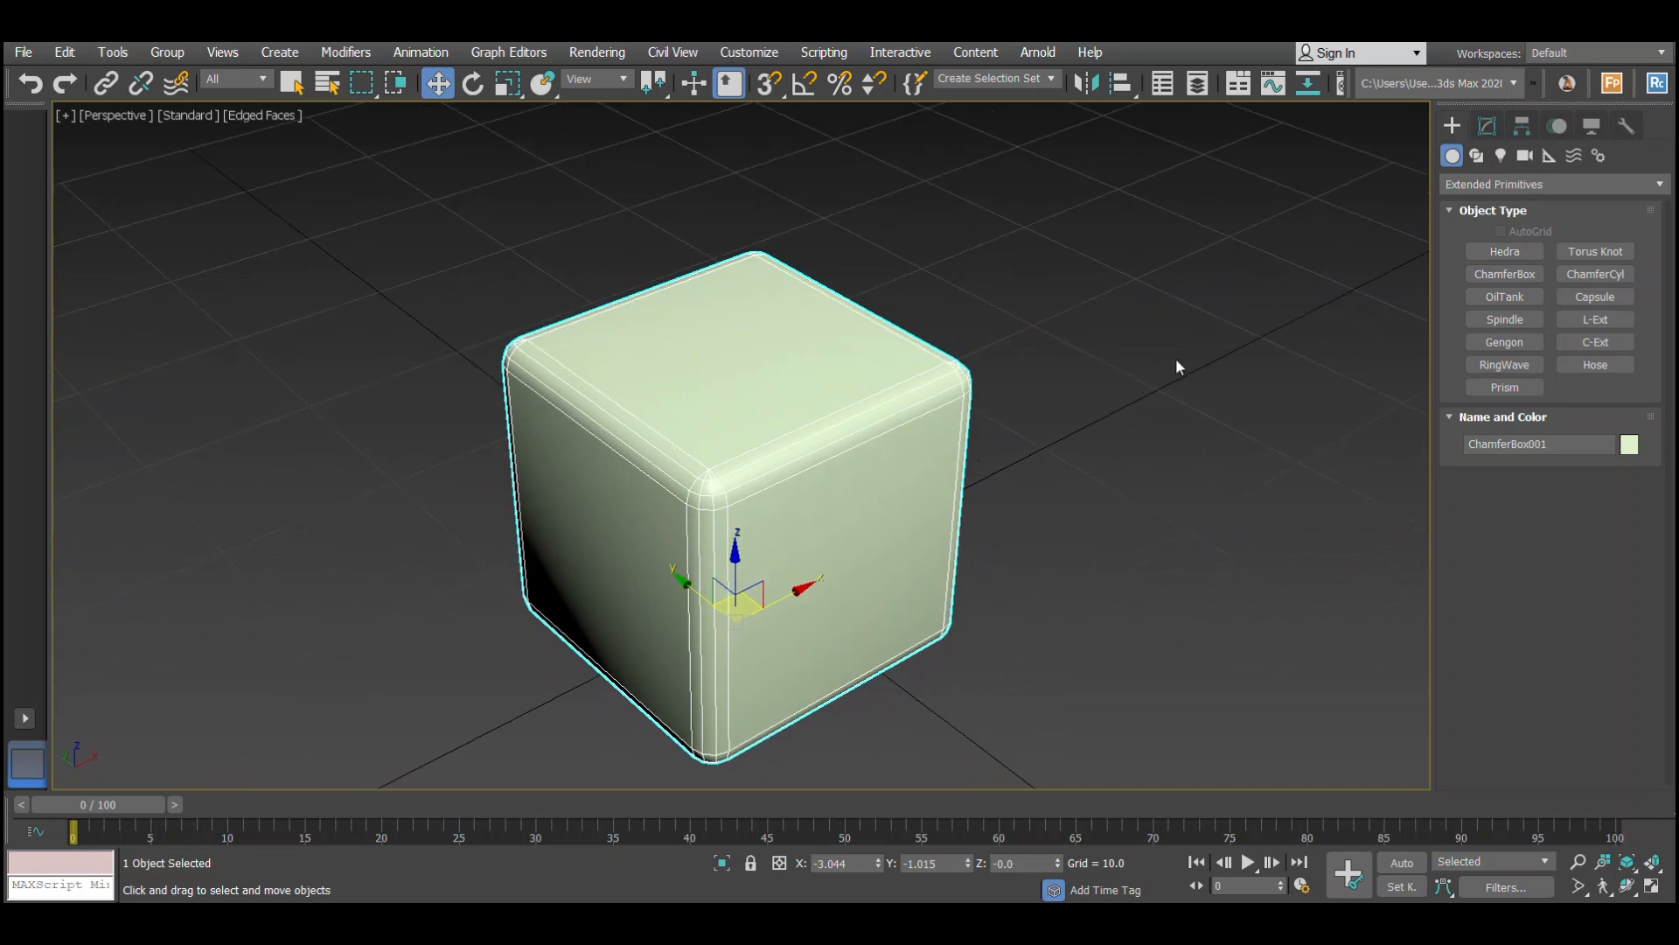
Position the chamfer box at X 0 and Y 0, and set its fillet to 0.868.
right_click(878, 864)
right_click(966, 864)
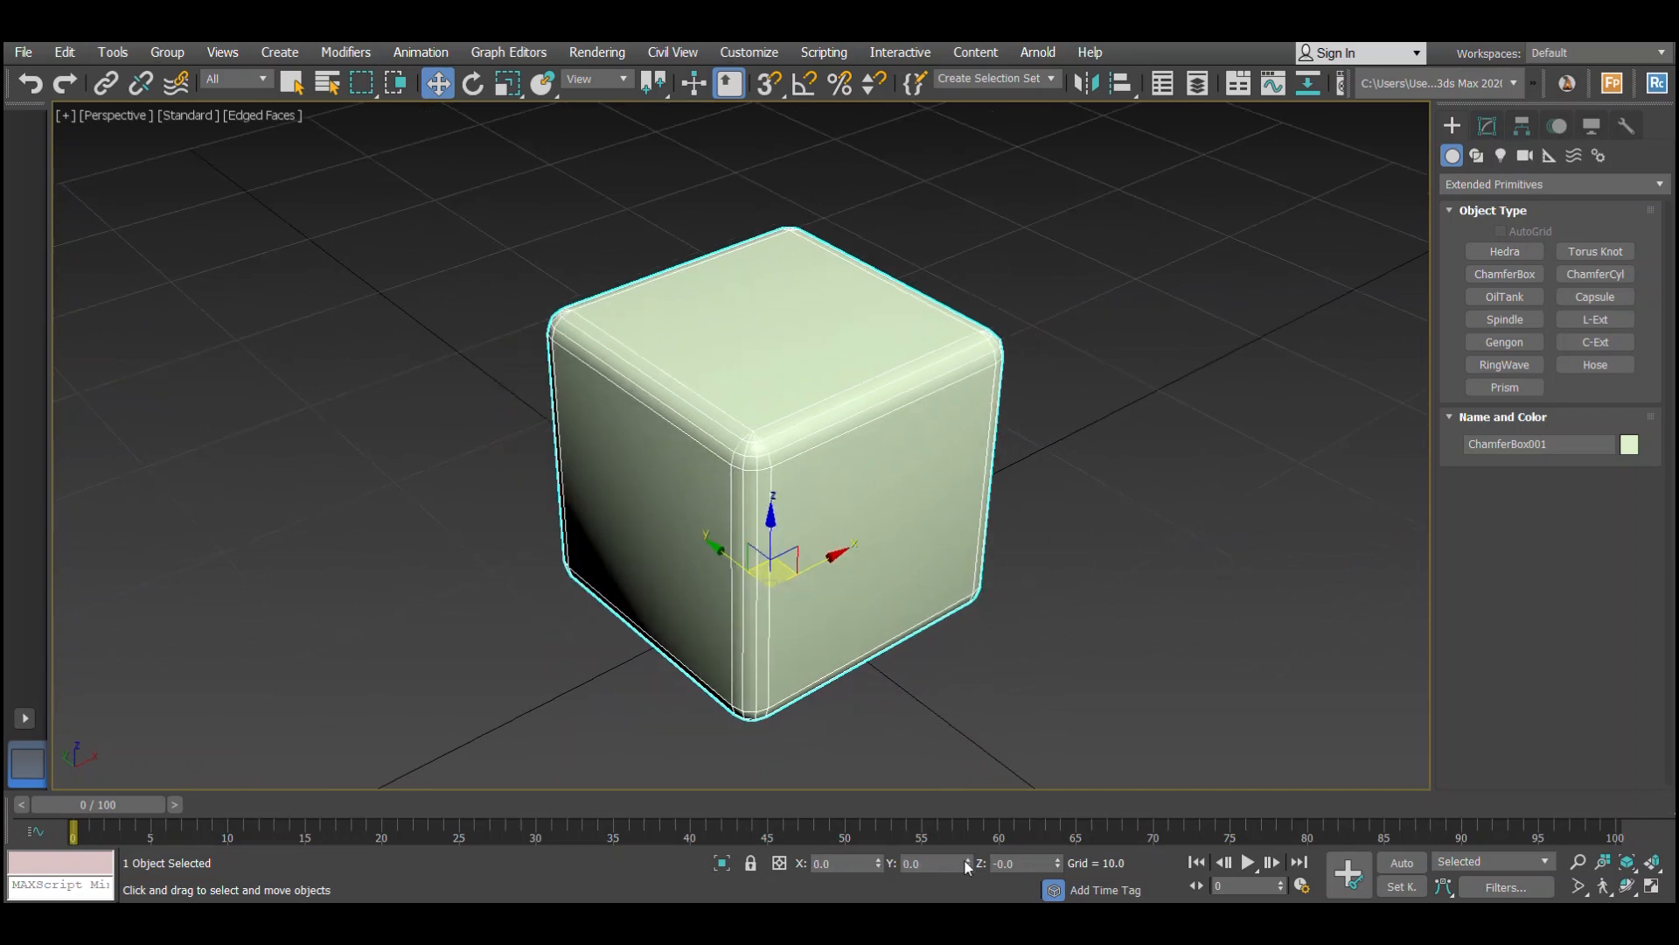
click(1488, 130)
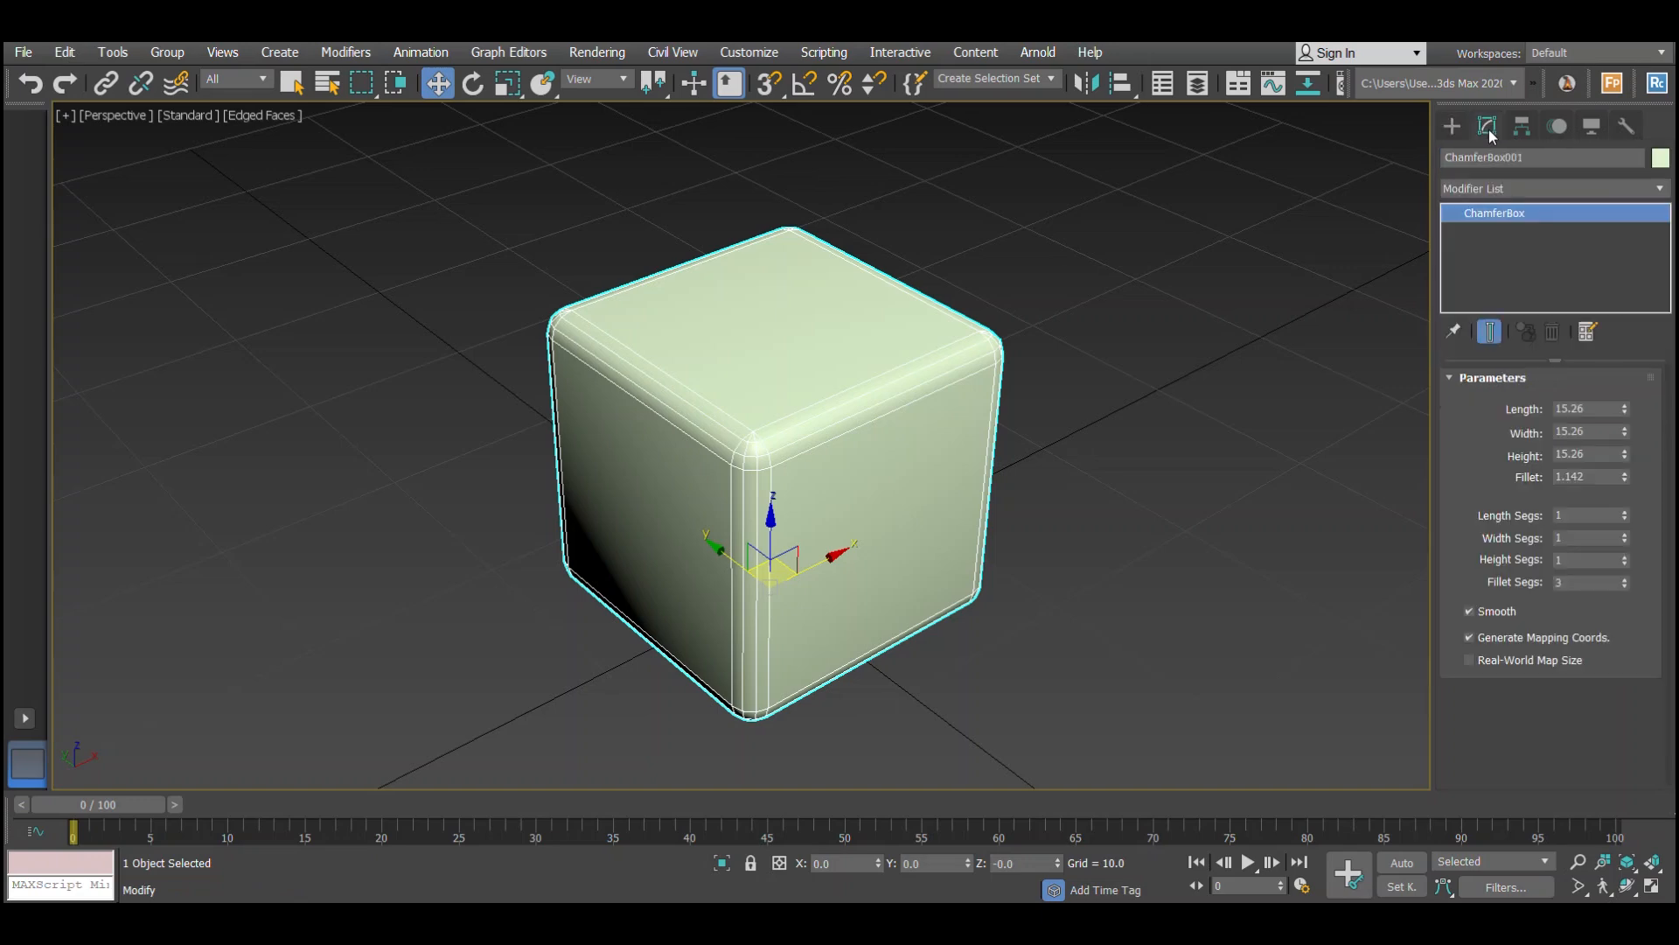
alt+middle_drag(1093, 368, 1299, 485)
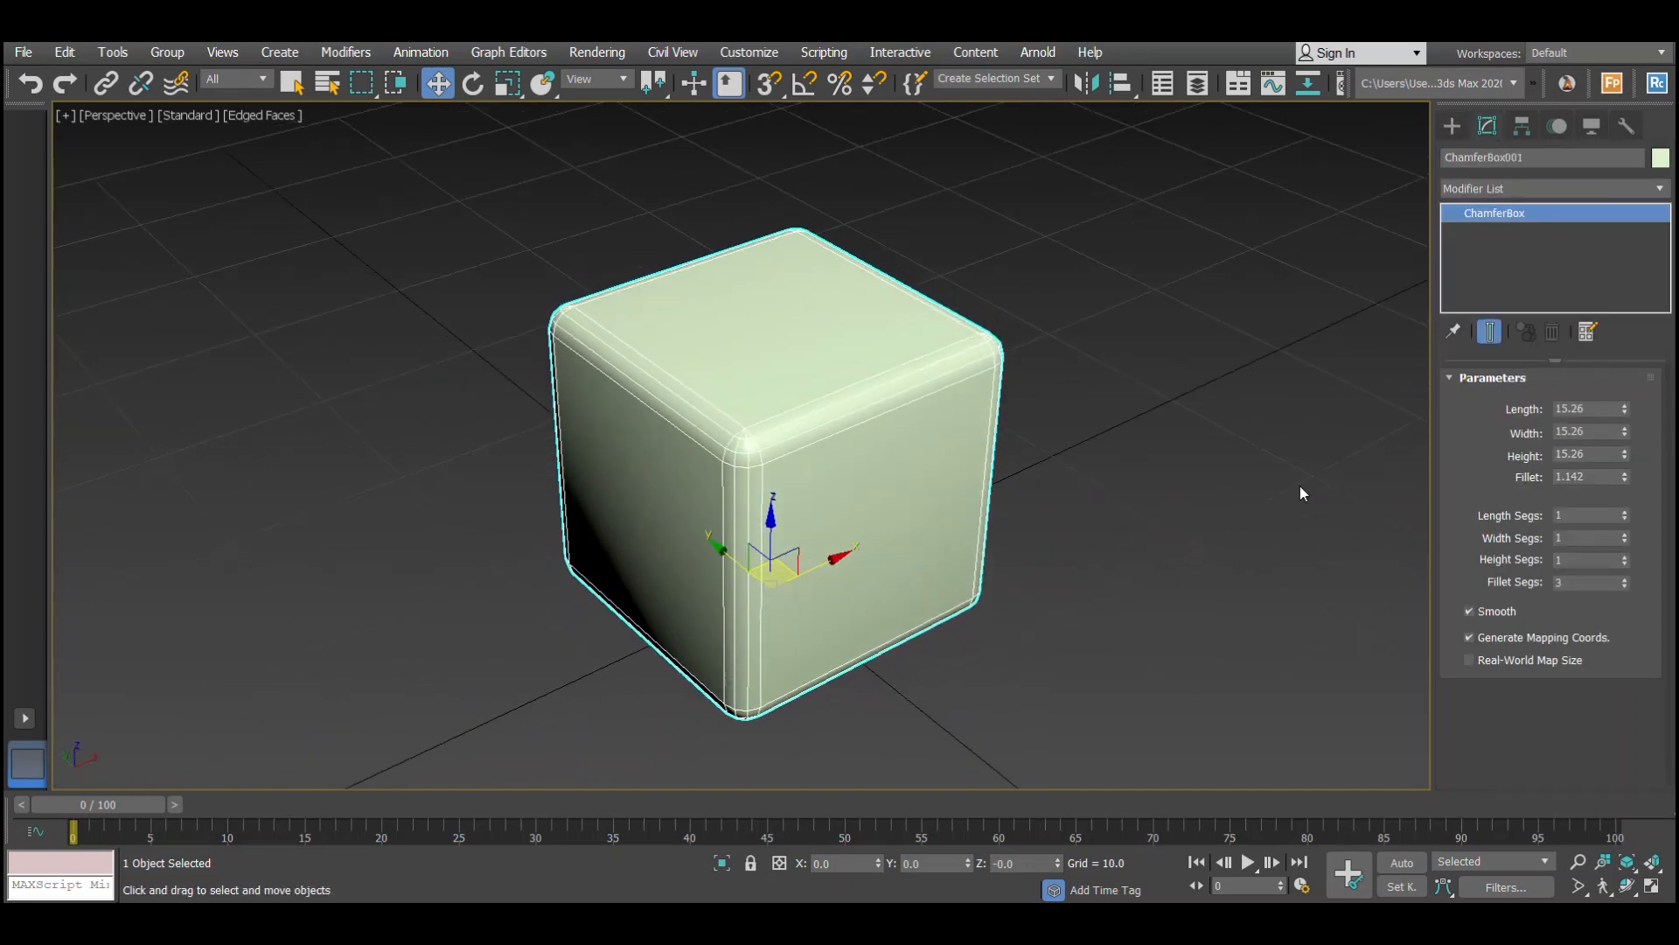
drag(1625, 477, 1614, 495)
mouse_move(1228, 460)
alt+middle_down()
mouse_move(1105, 451)
mouse_move(1225, 413)
mouse_move(1224, 452)
alt+middle_up()
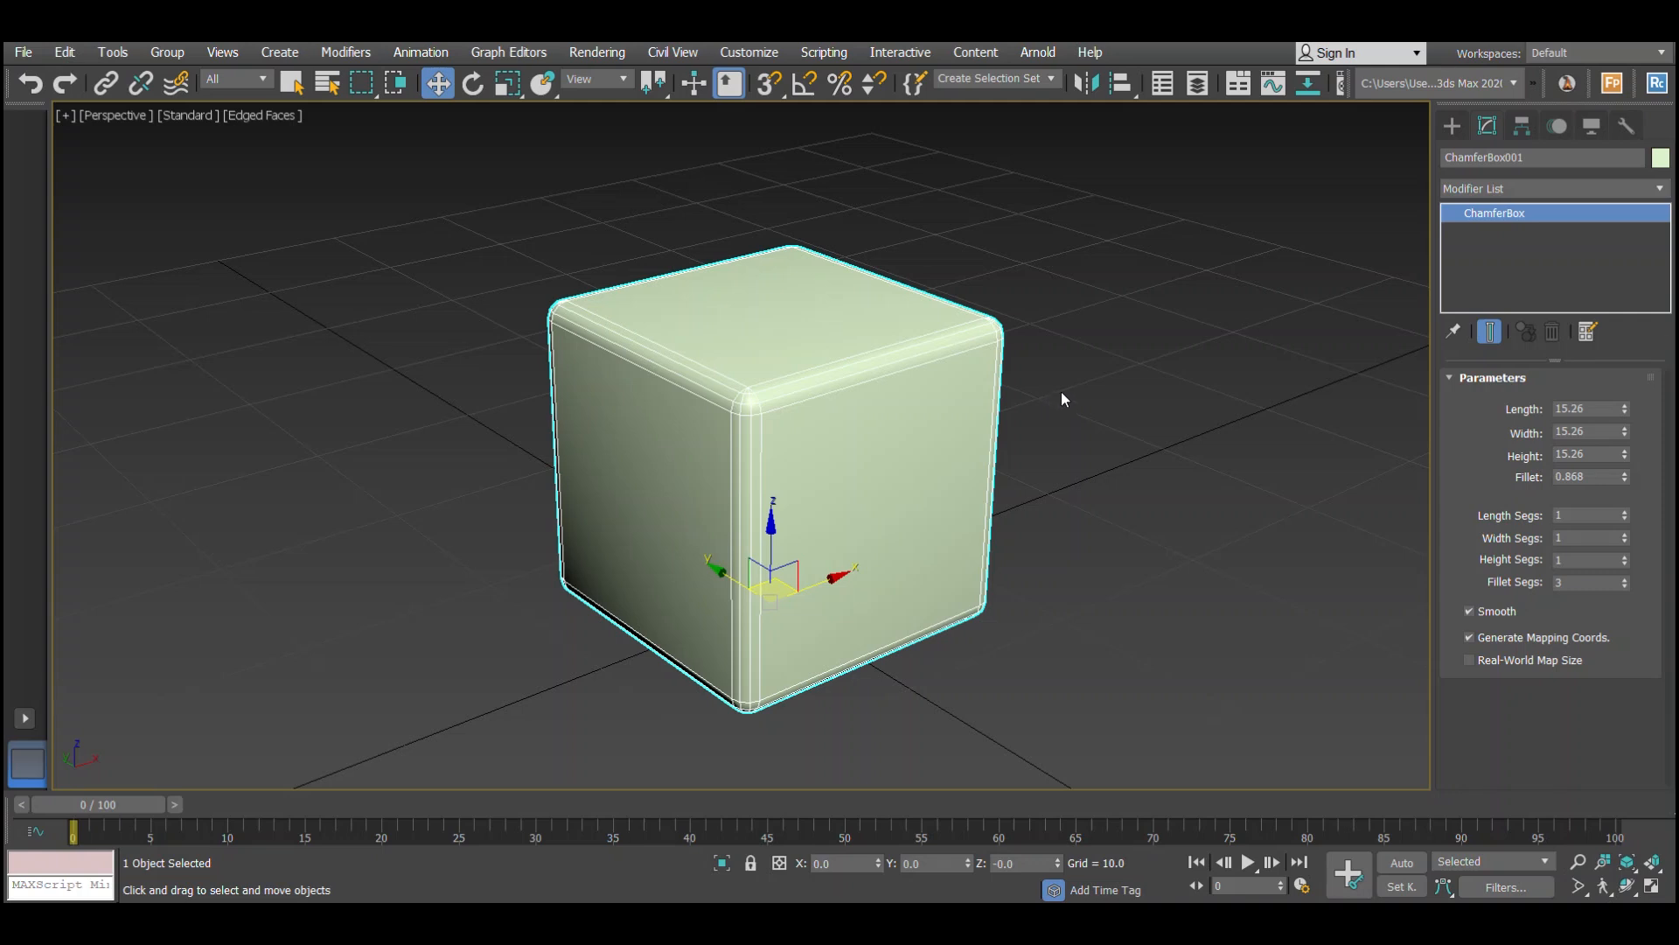
Convert the chamfer box to an Editable Poly.
right_click(1050, 347)
mouse_move(1120, 574)
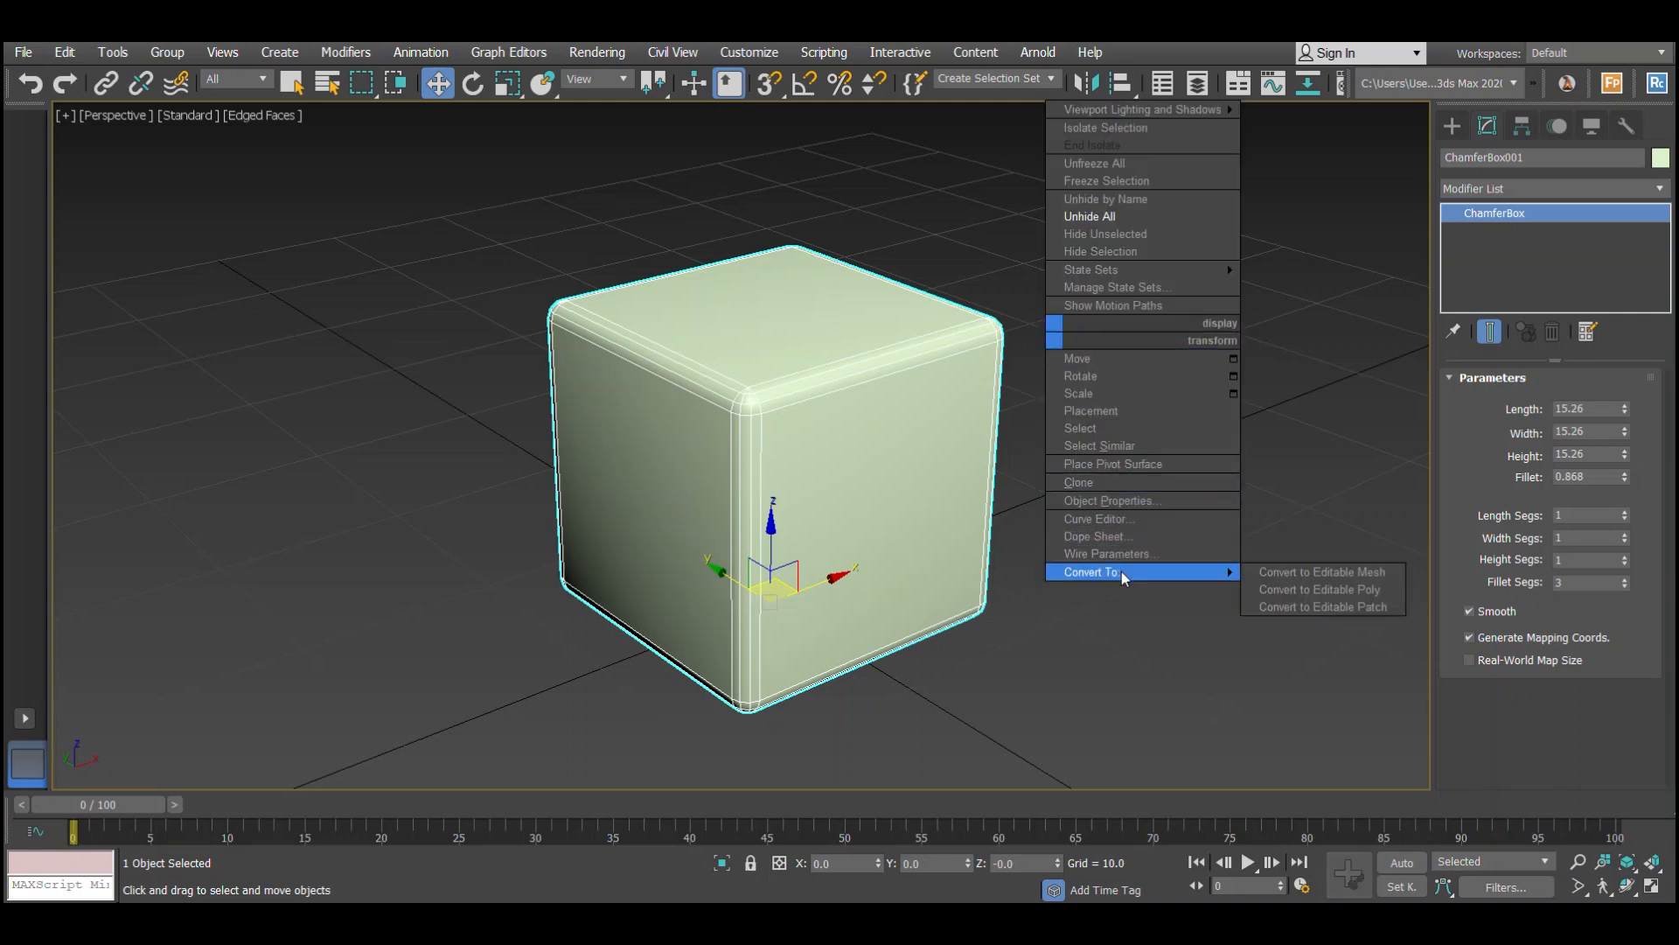
click(1341, 590)
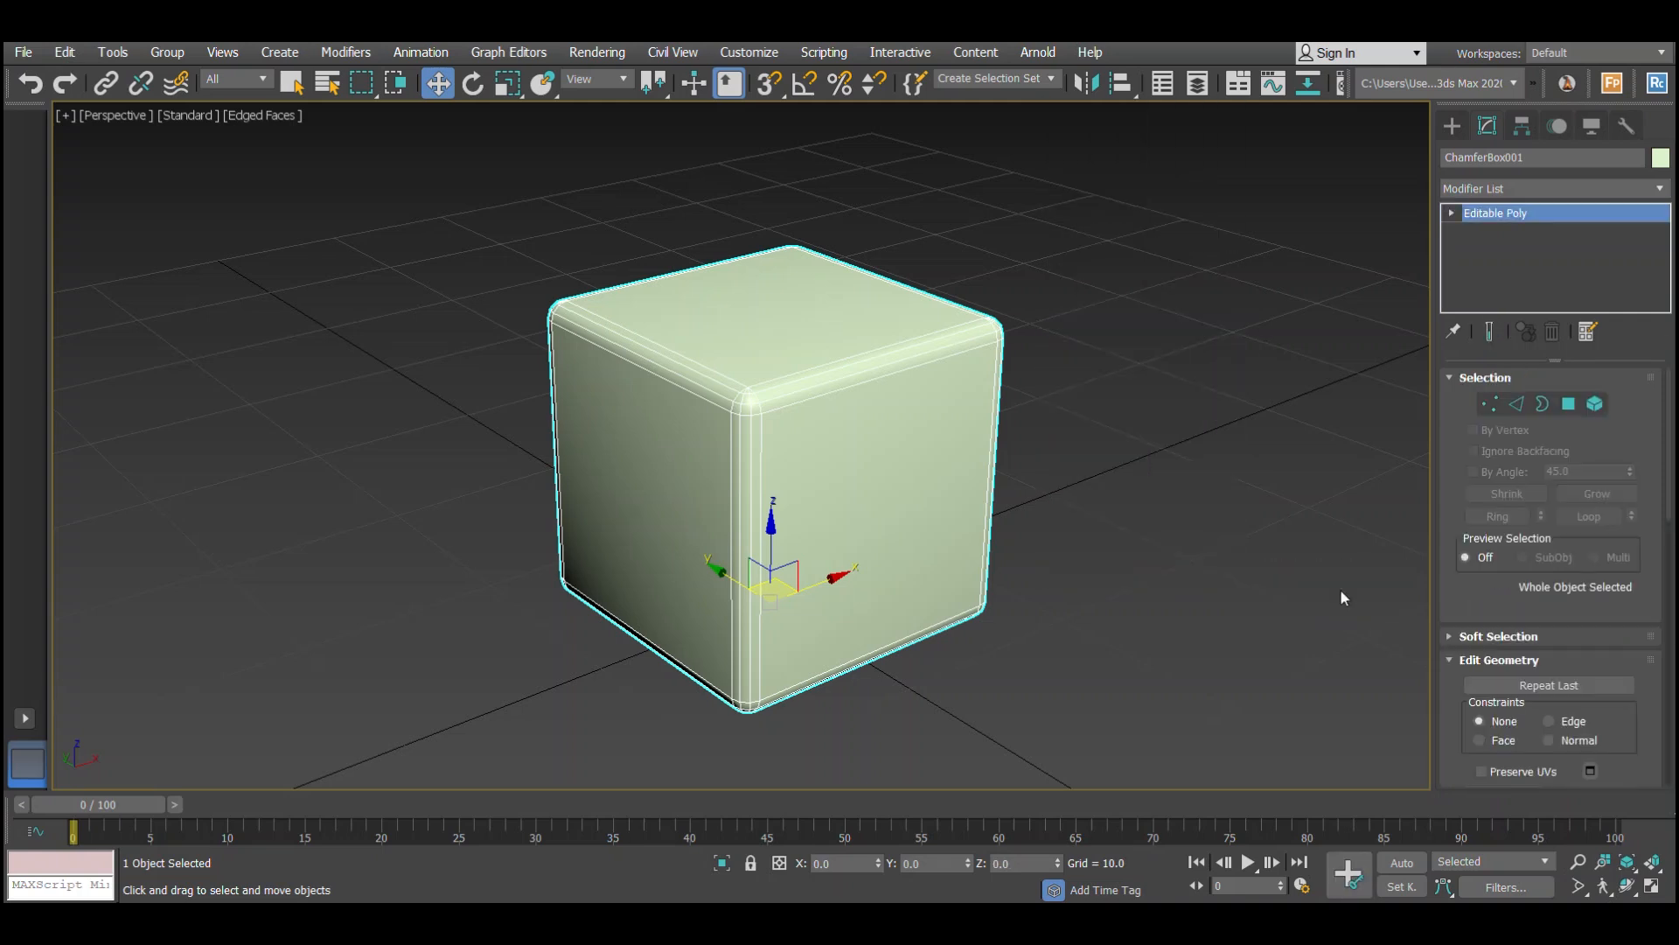
Select the six large flat polygons of the cube, one on each side.
click(1557, 413)
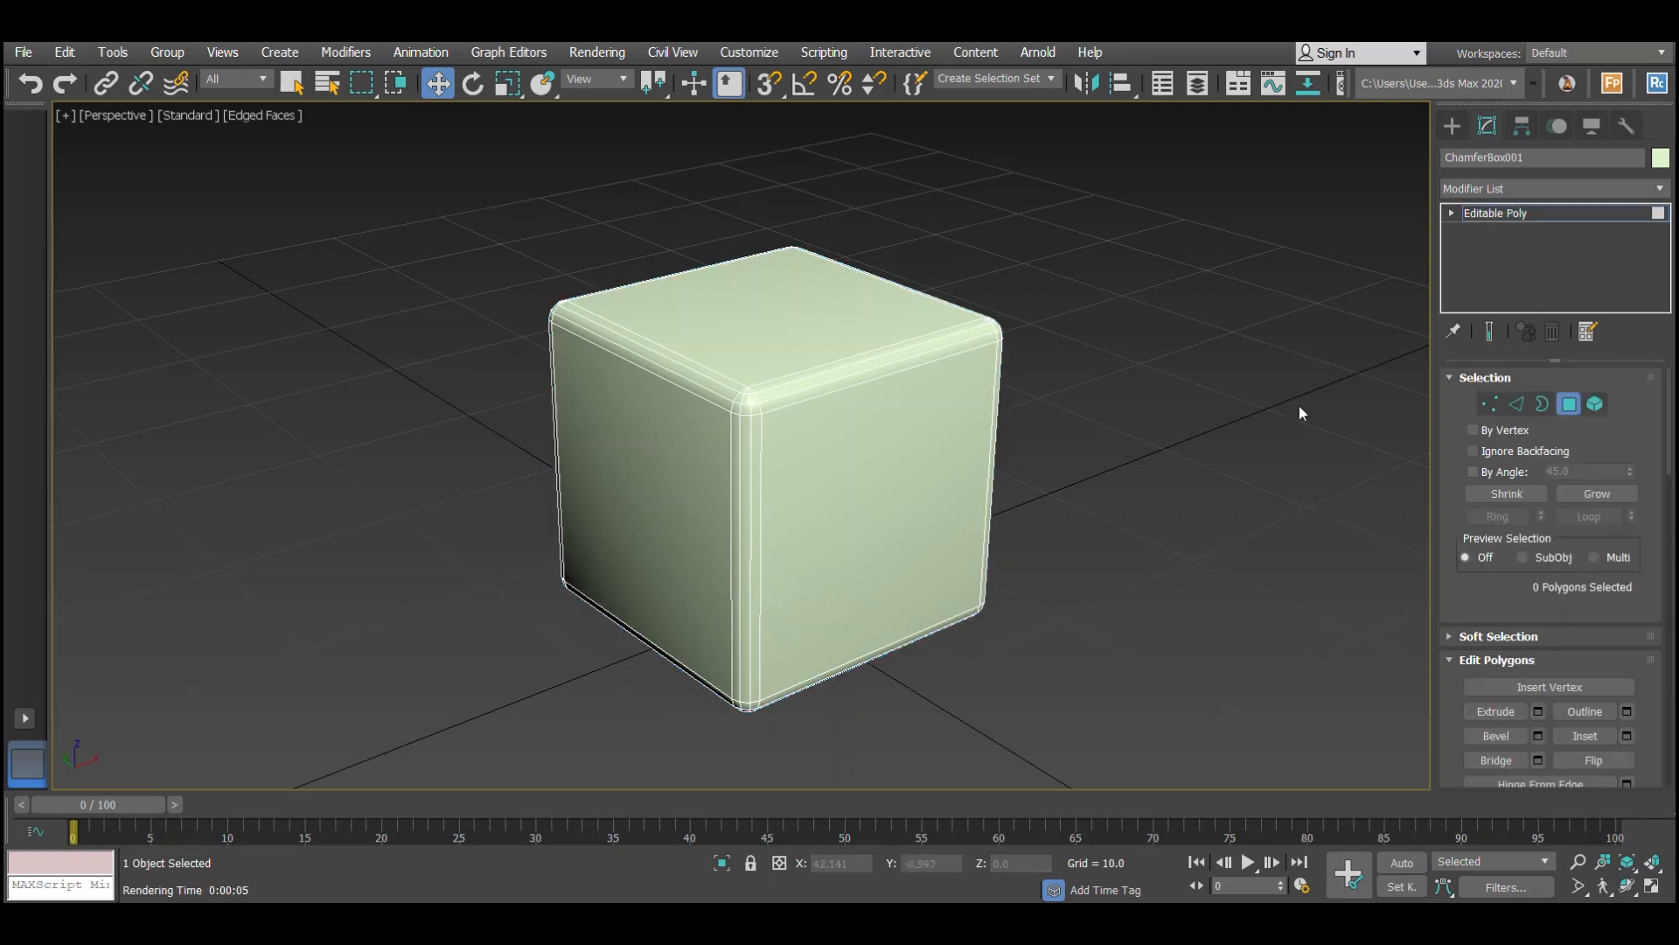
click(303, 91)
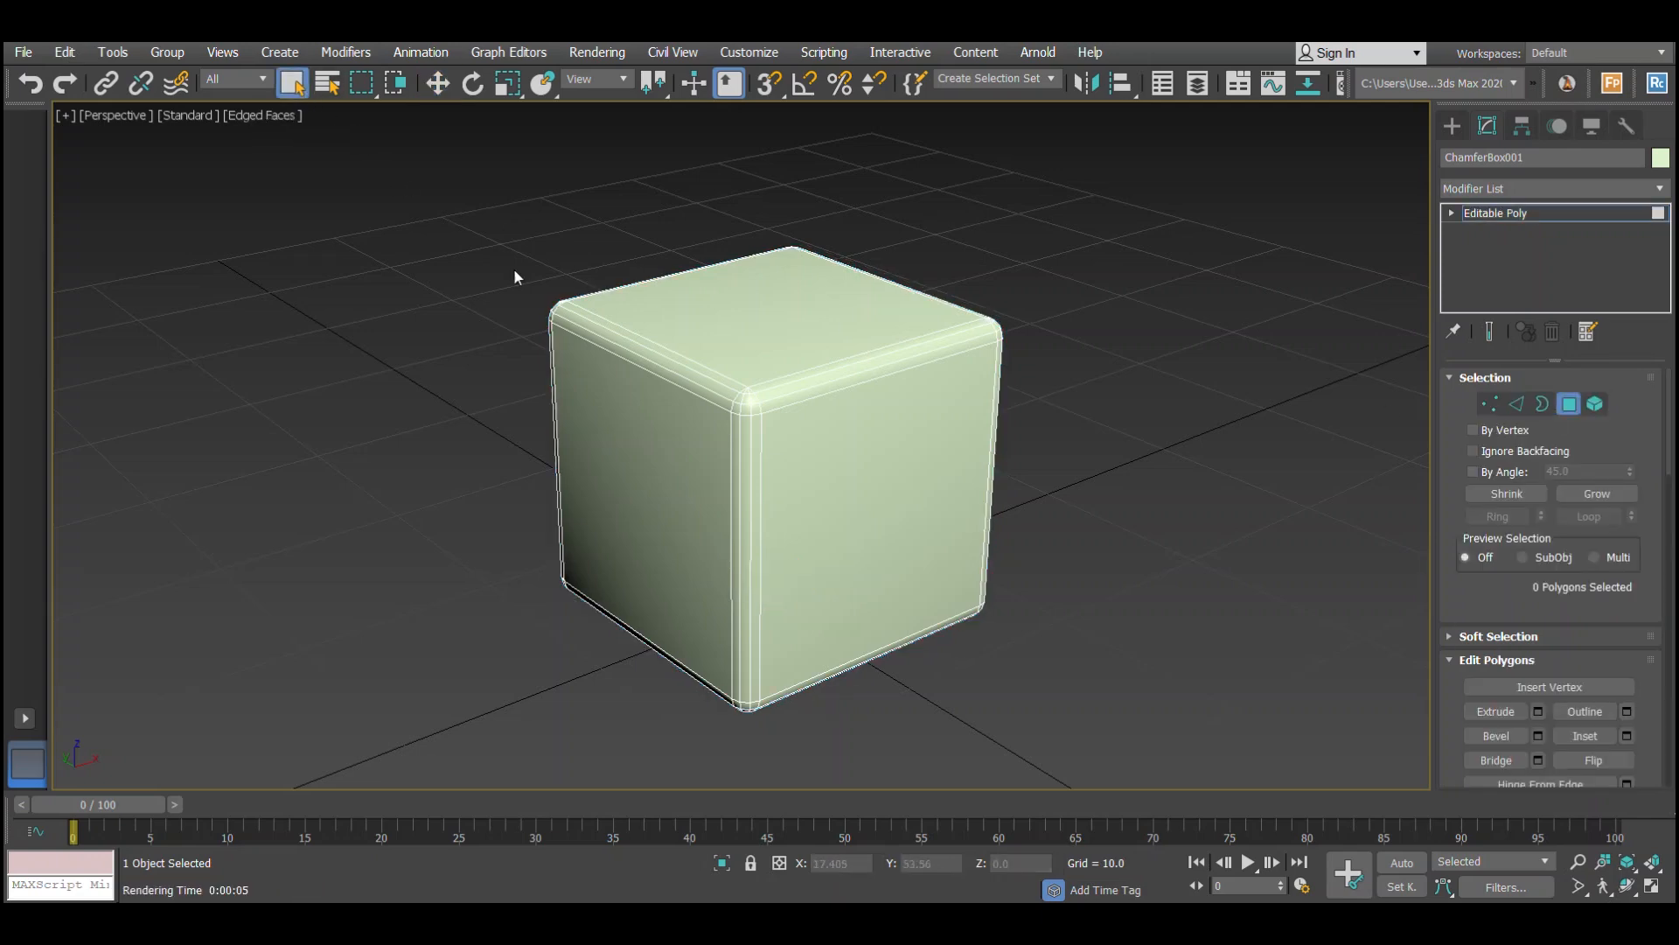
click(867, 498)
ctrl+click(700, 500)
ctrl+click(742, 337)
alt+middle_drag(807, 536, 663, 506)
ctrl+click(577, 508)
alt+middle_drag(729, 582, 768, 450)
ctrl+click(715, 538)
alt+middle_drag(715, 538, 810, 549)
ctrl+click(654, 468)
alt+middle_drag(654, 468, 1090, 514)
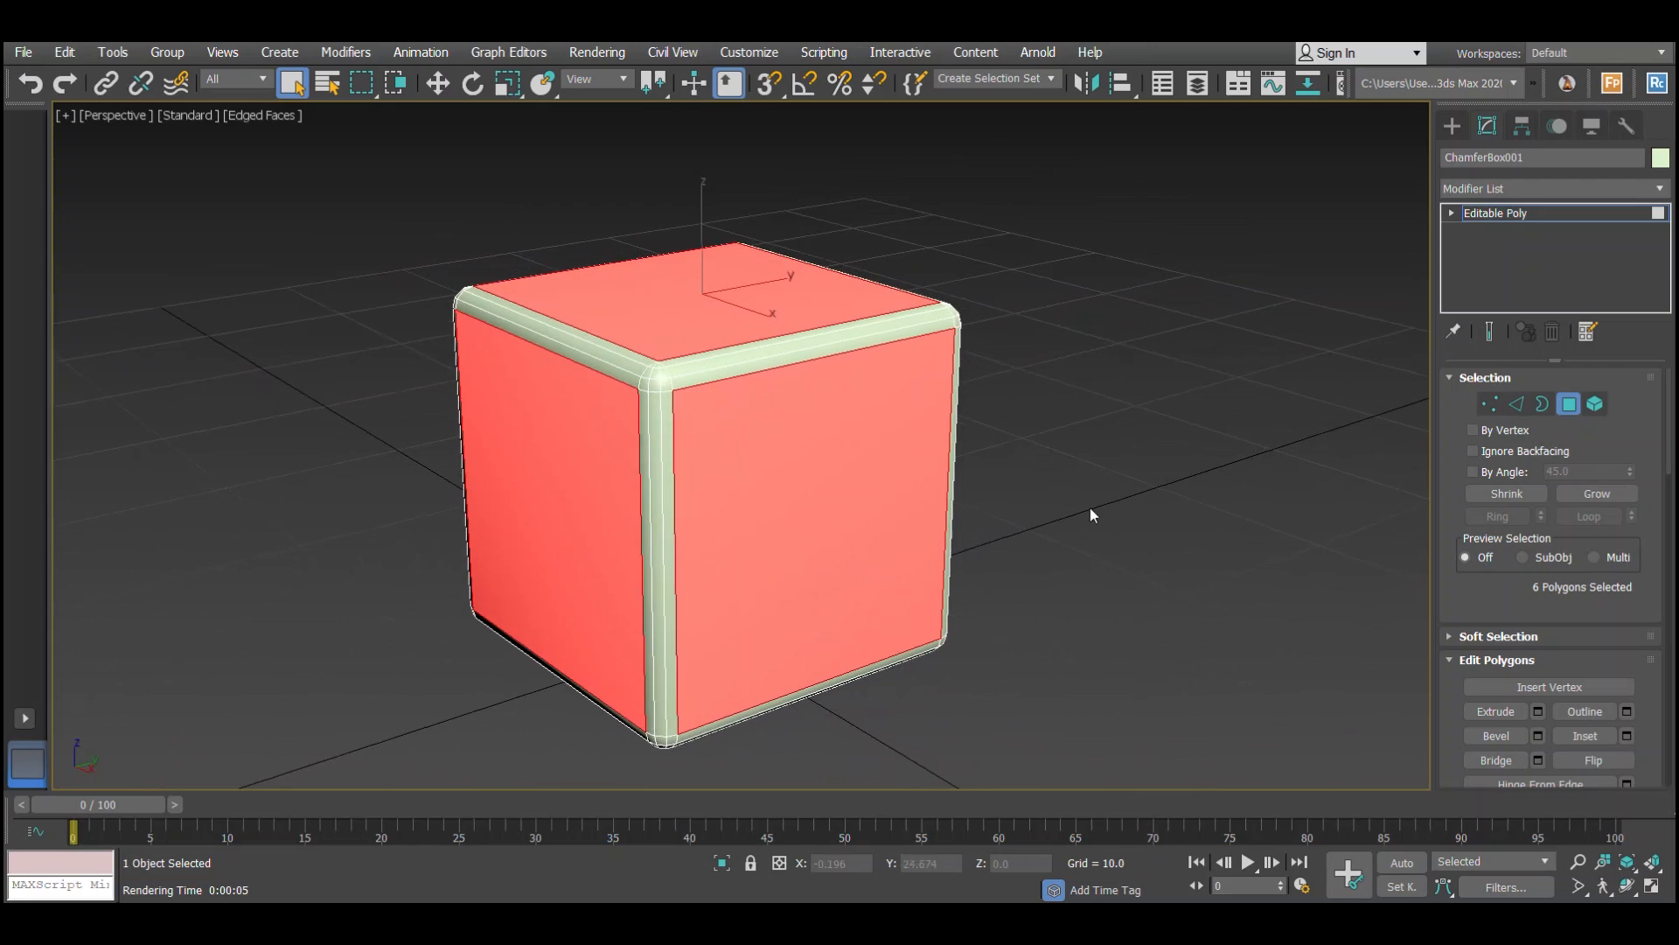
Inset the six selected faces slightly, leaving a narrow border inside the rounded edges.
right_click(1149, 464)
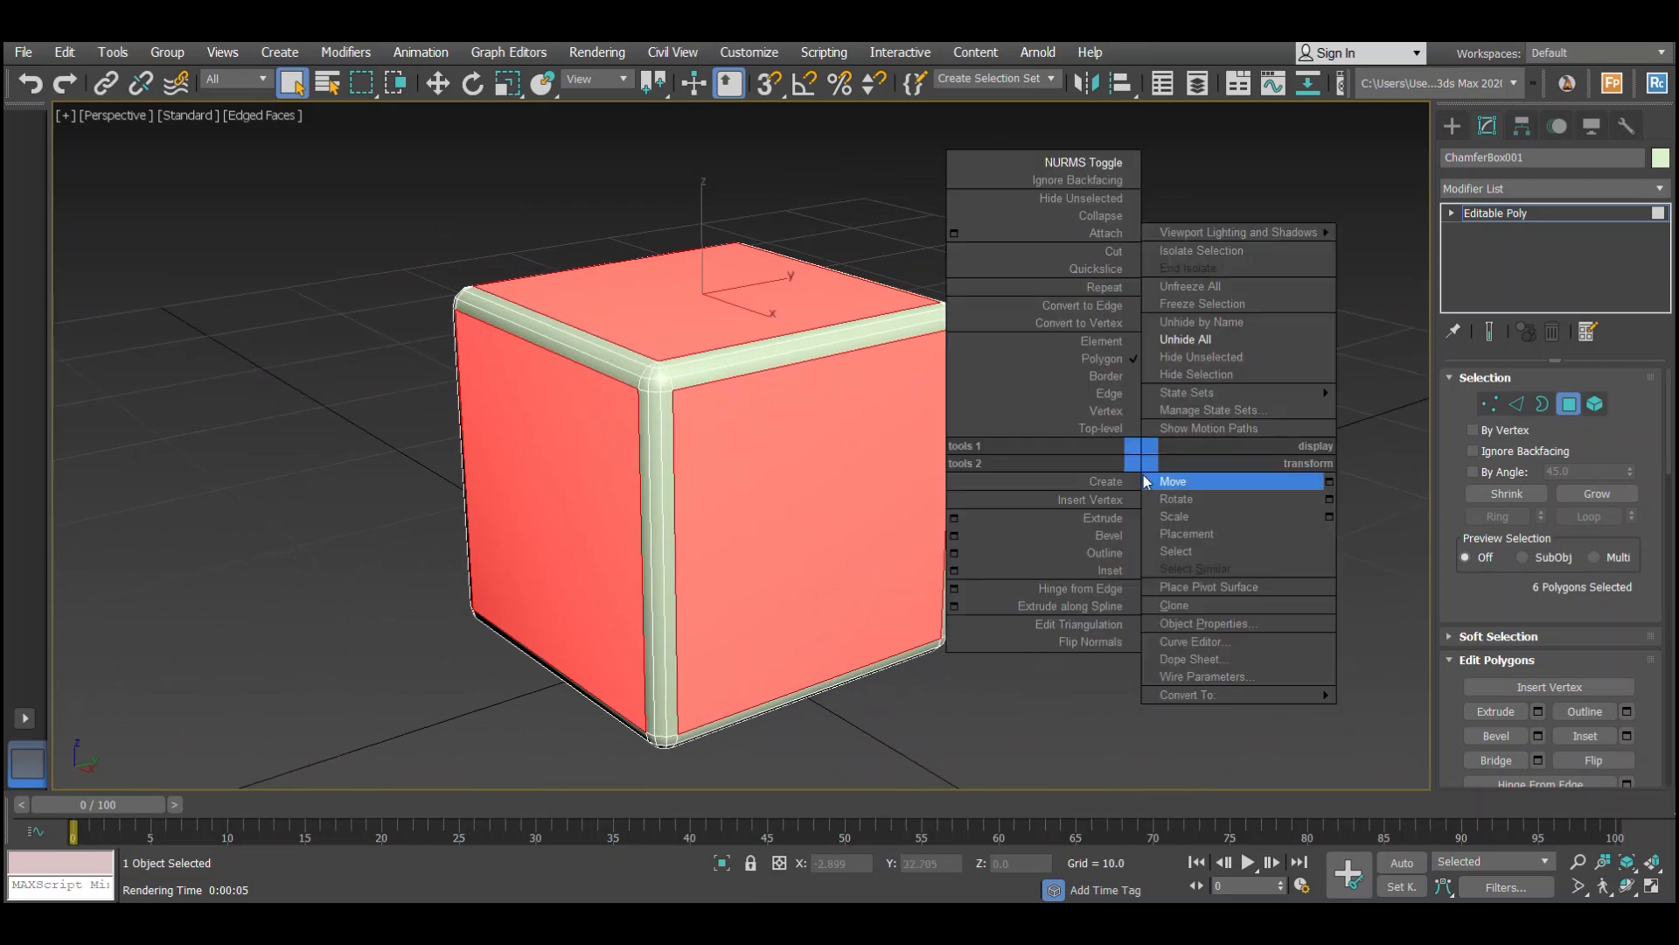
click(954, 571)
drag(763, 418, 1101, 398)
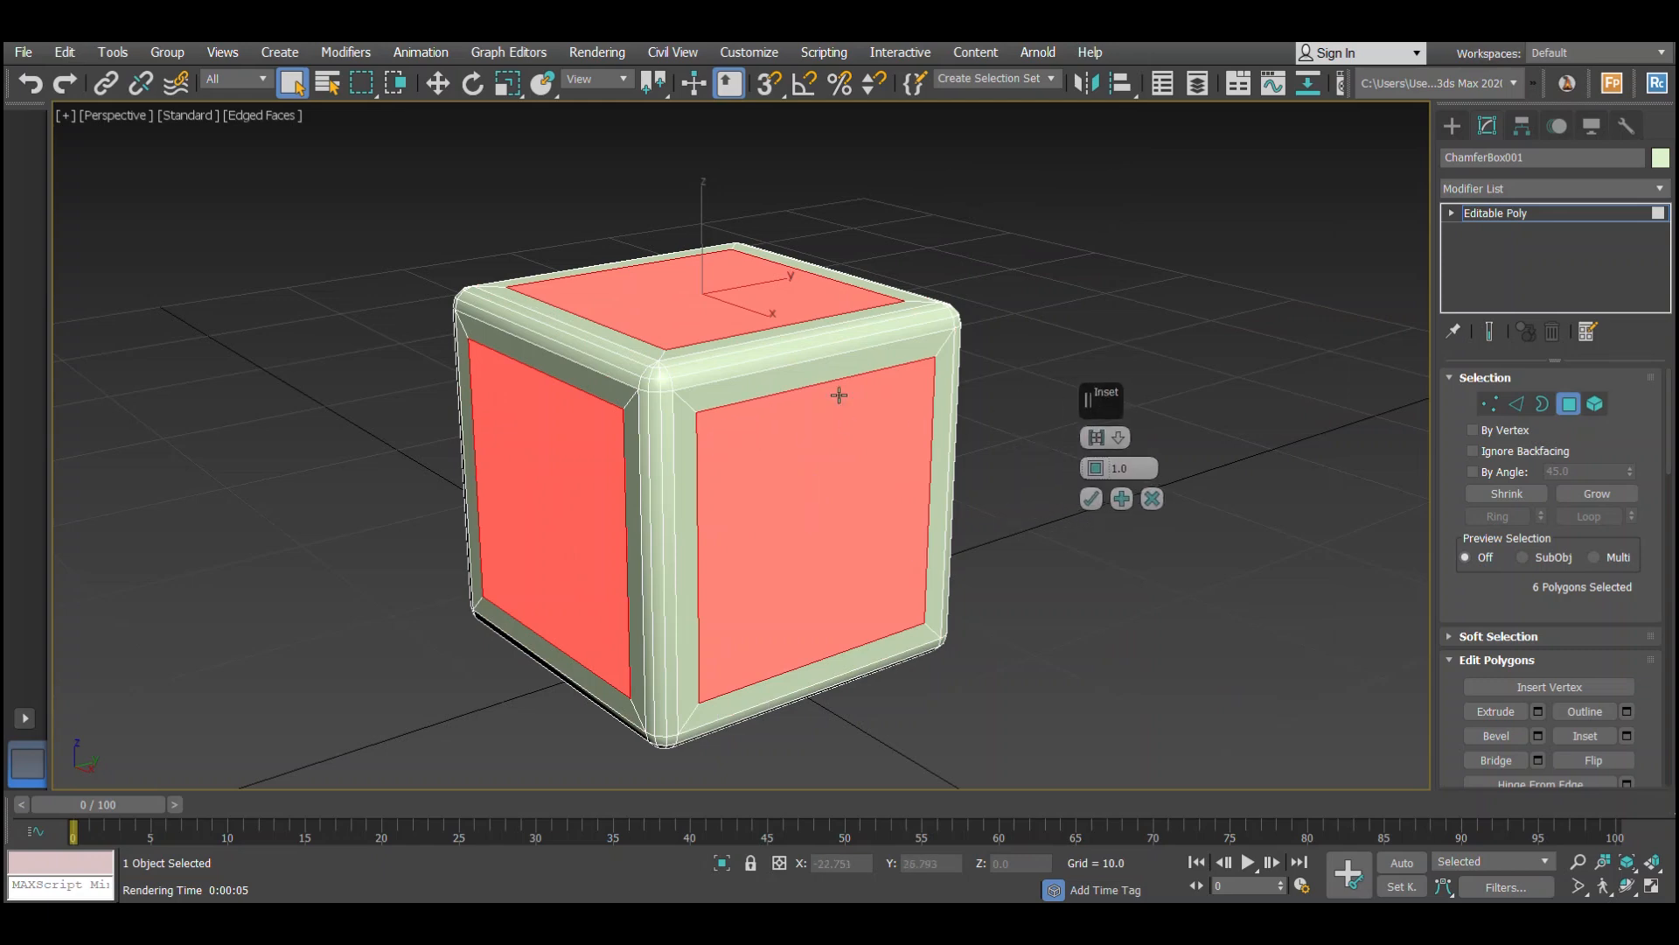
scroll(826, 379, up, 4)
drag(1096, 466, 1093, 468)
mouse_move(954, 416)
alt+middle_down()
mouse_move(926, 409)
mouse_move(943, 413)
alt+middle_up()
click(1090, 498)
scroll(1085, 488, down, 4)
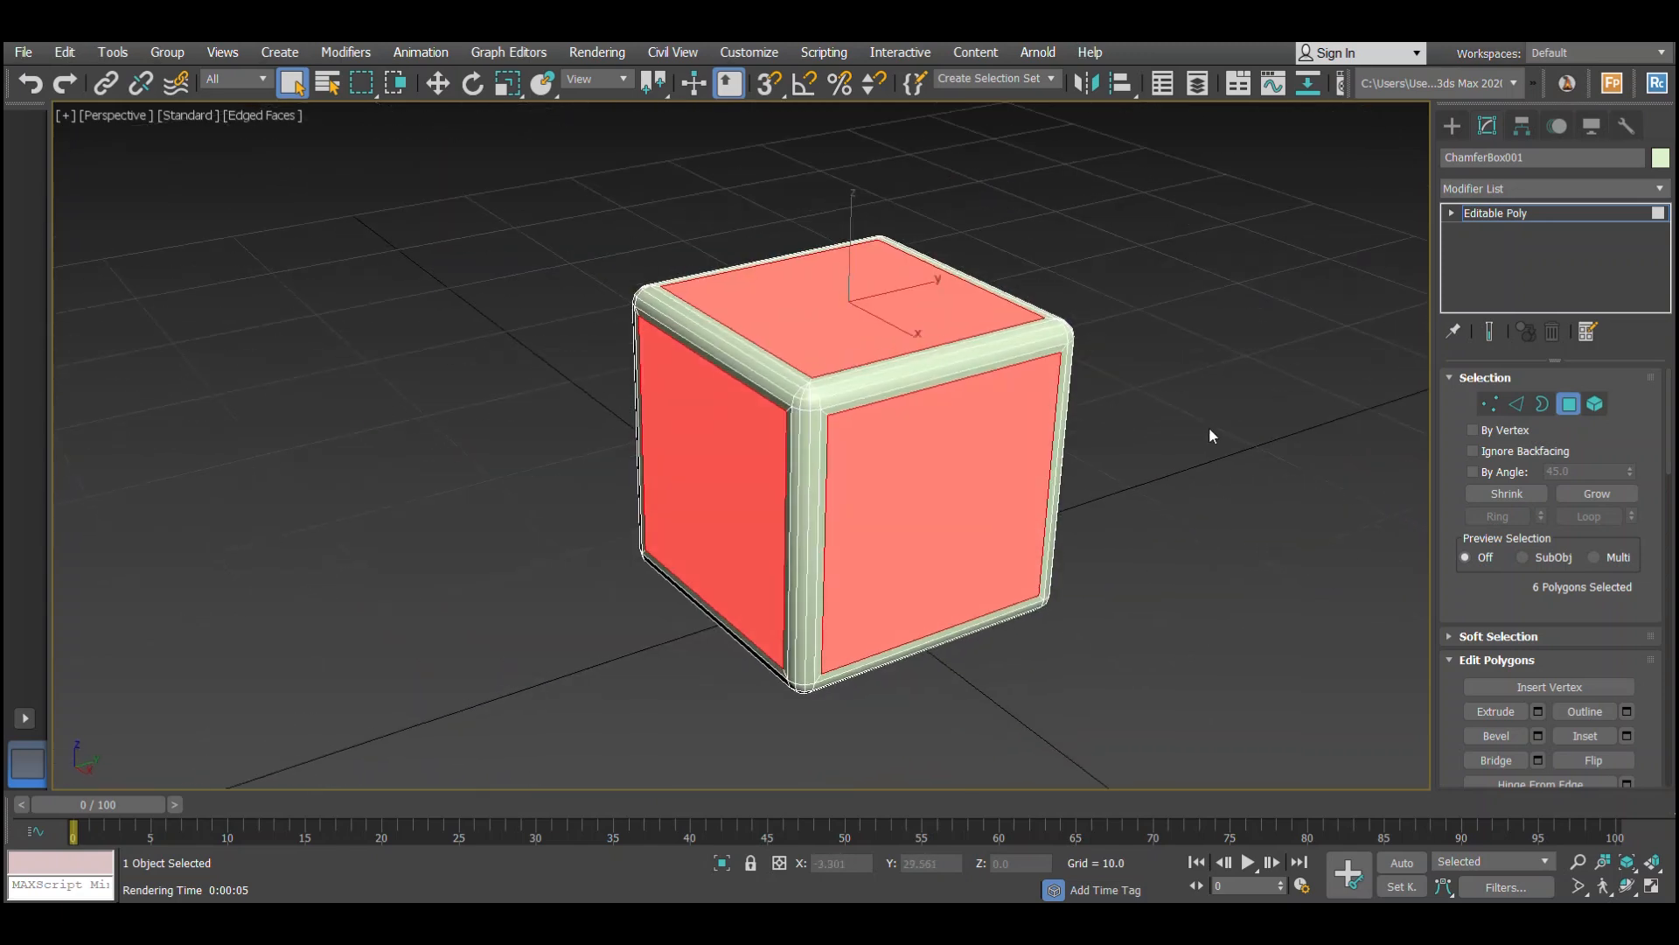
Extrude the six inset faces inward with a height of -0.35.
right_click(1205, 424)
click(1016, 483)
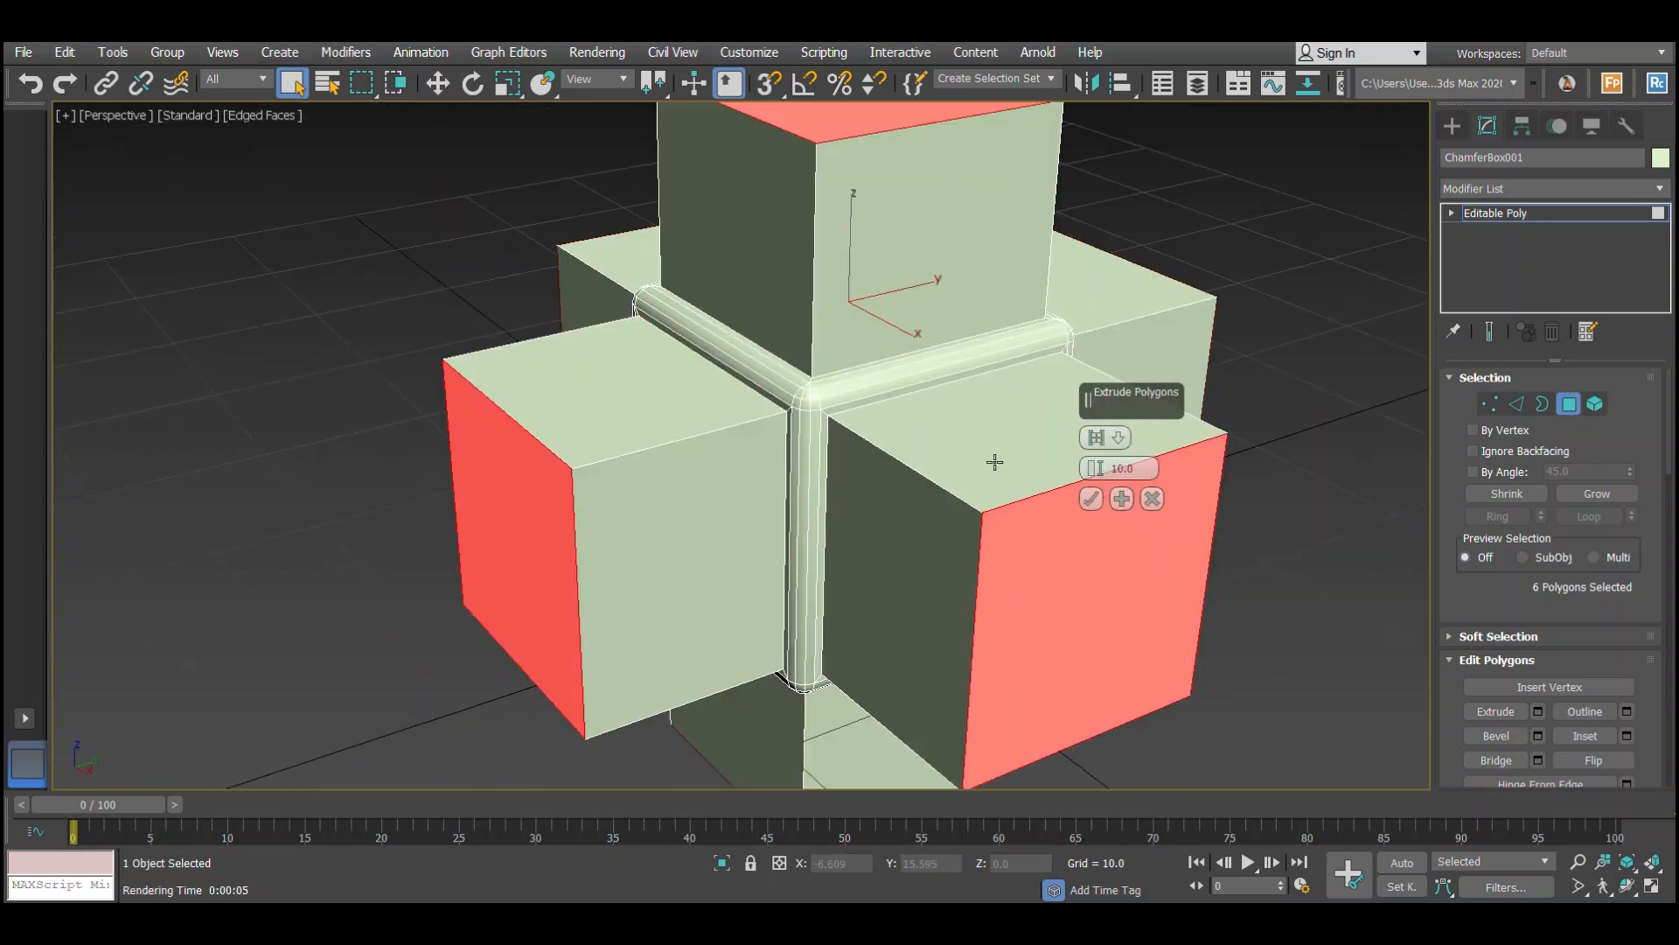
drag(1095, 467, 1116, 564)
scroll(900, 442, up, 3)
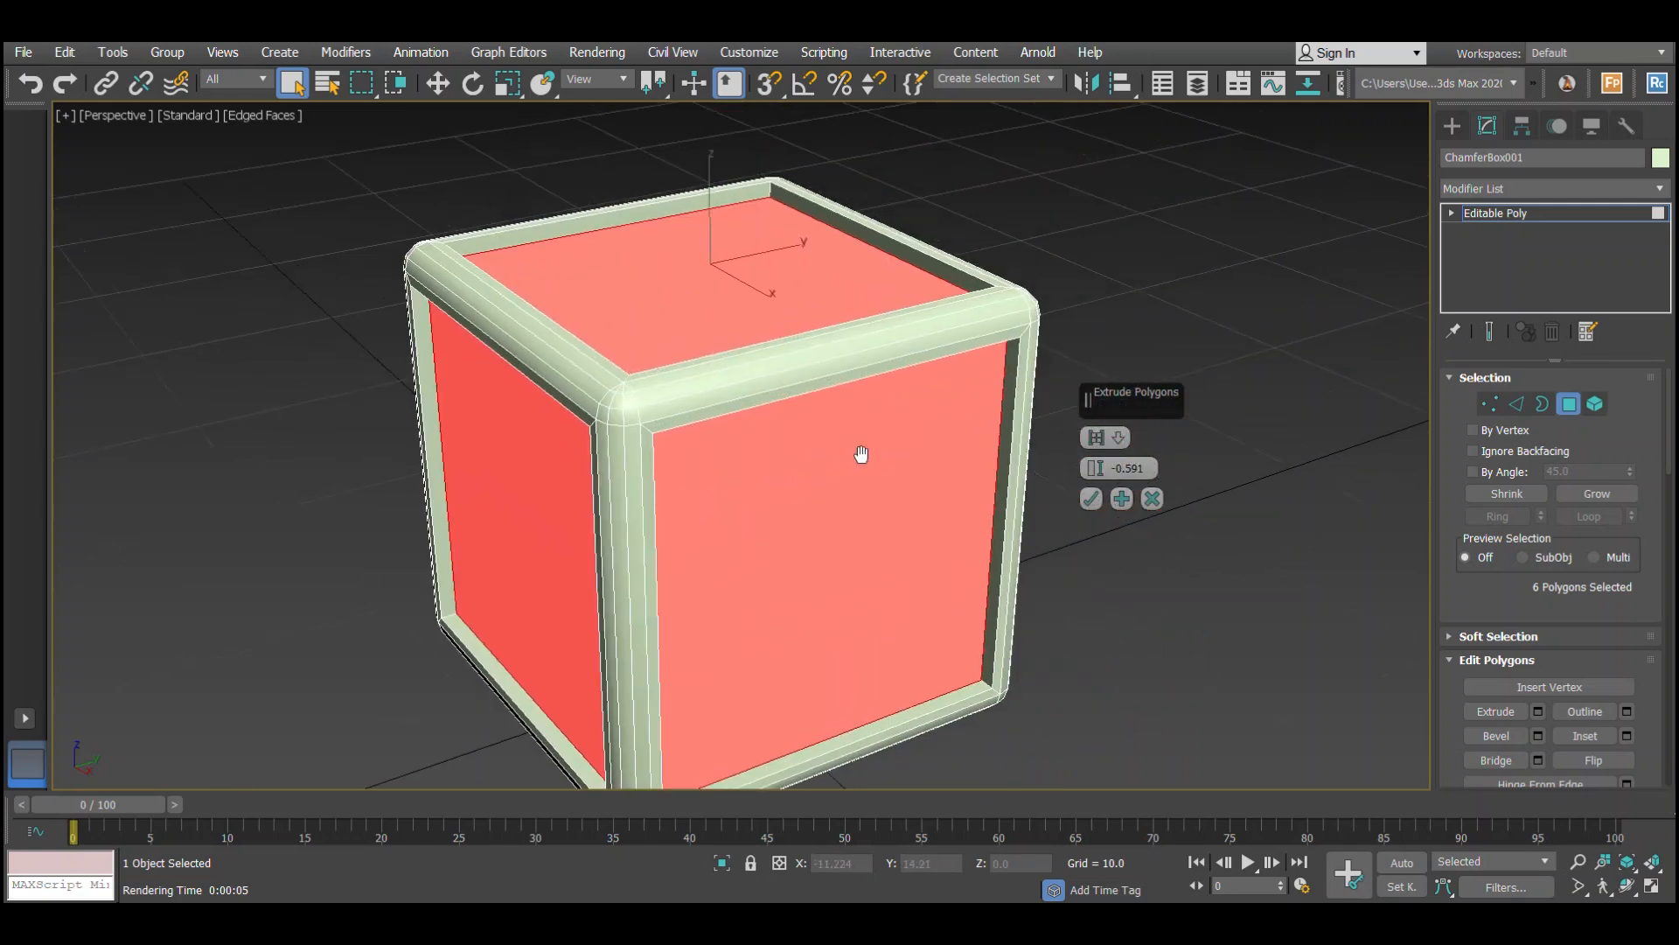
drag(1093, 470, 1090, 448)
alt+middle_drag(983, 418, 935, 428)
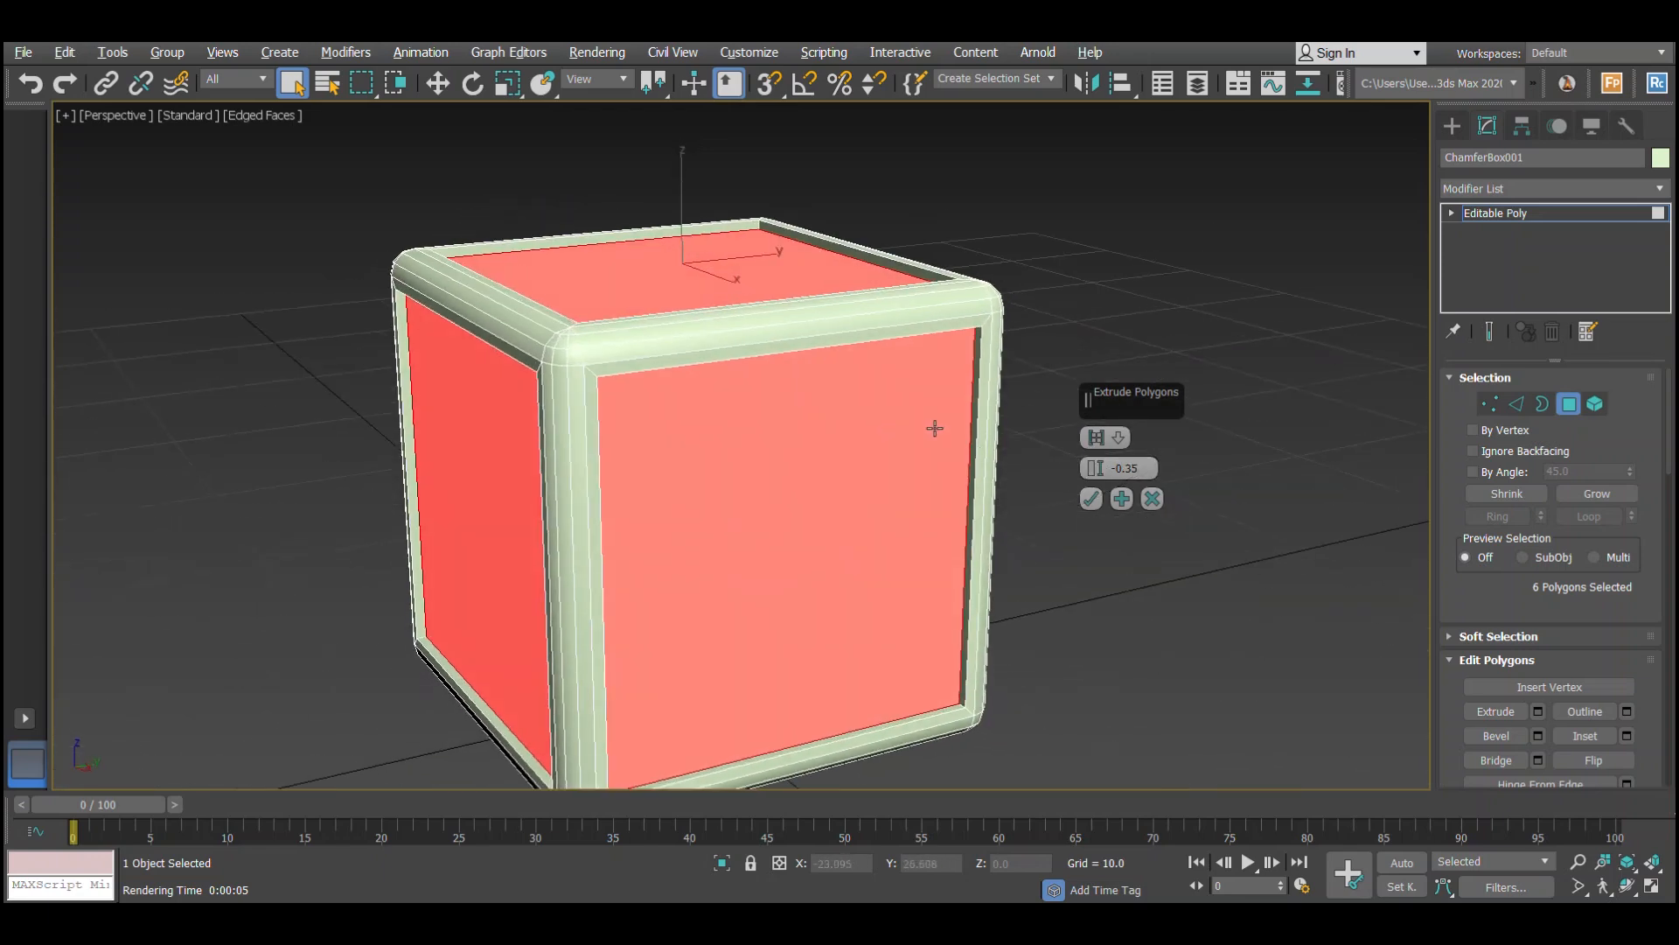
click(1089, 498)
In the Front view, select the cube's horizontal edges and connect them with 2 segments, pinched out close to the corners.
click(1522, 409)
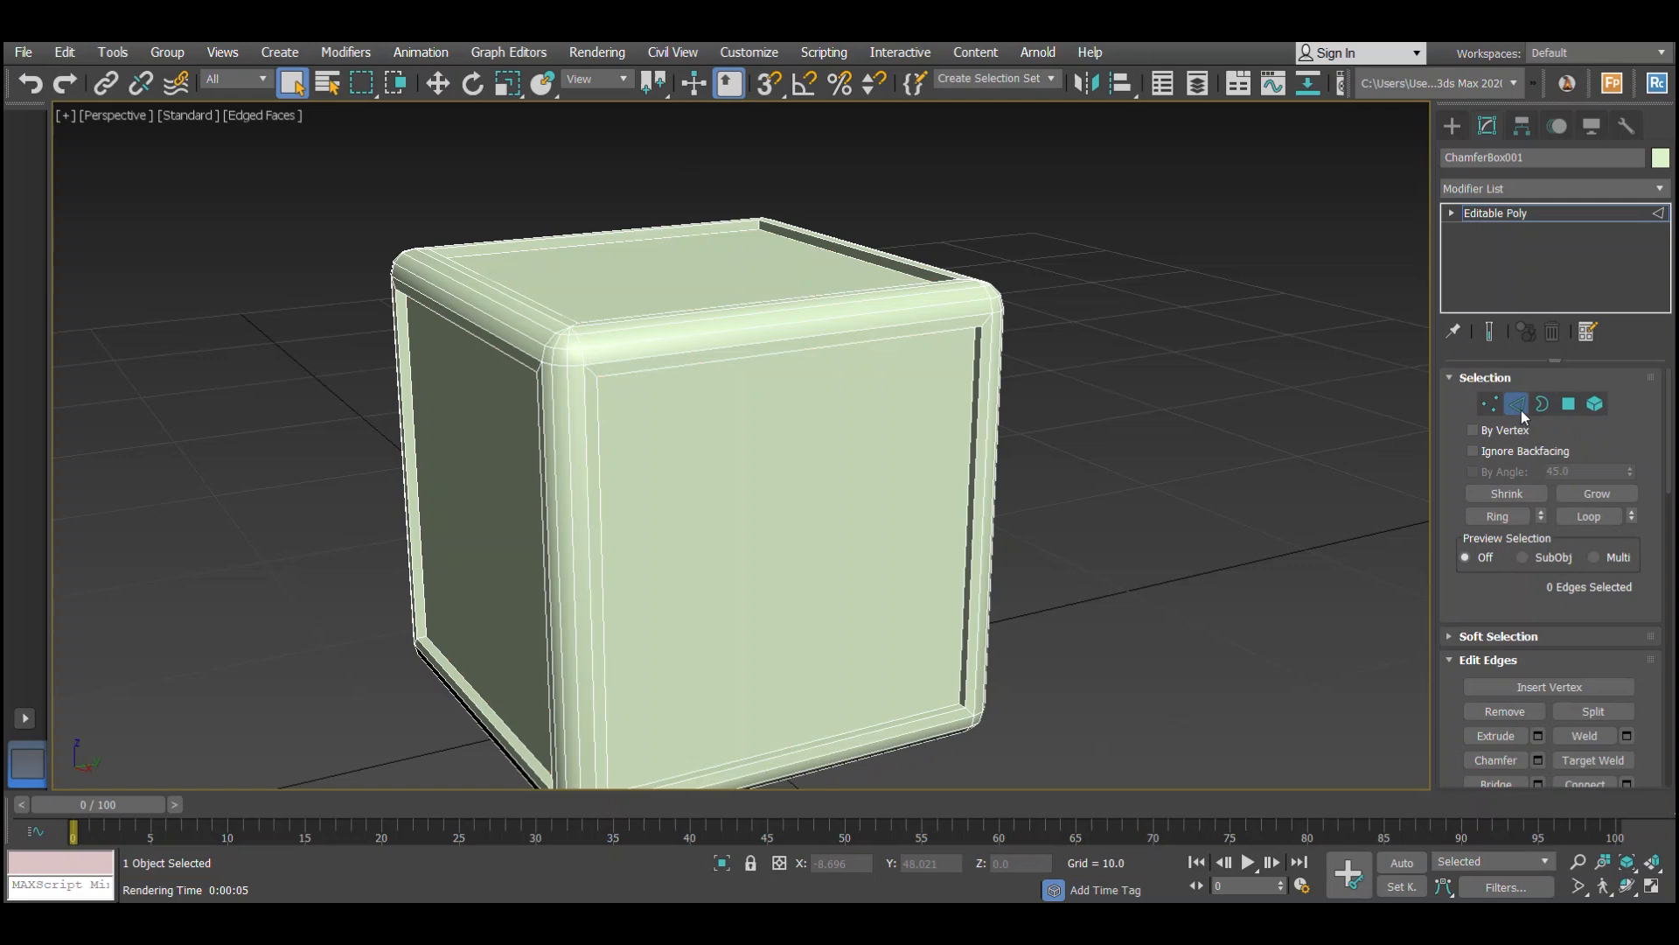
key(alt+w)
click(1151, 289)
key(alt+w)
scroll(787, 409, up, 7)
middle_drag(805, 384, 722, 576)
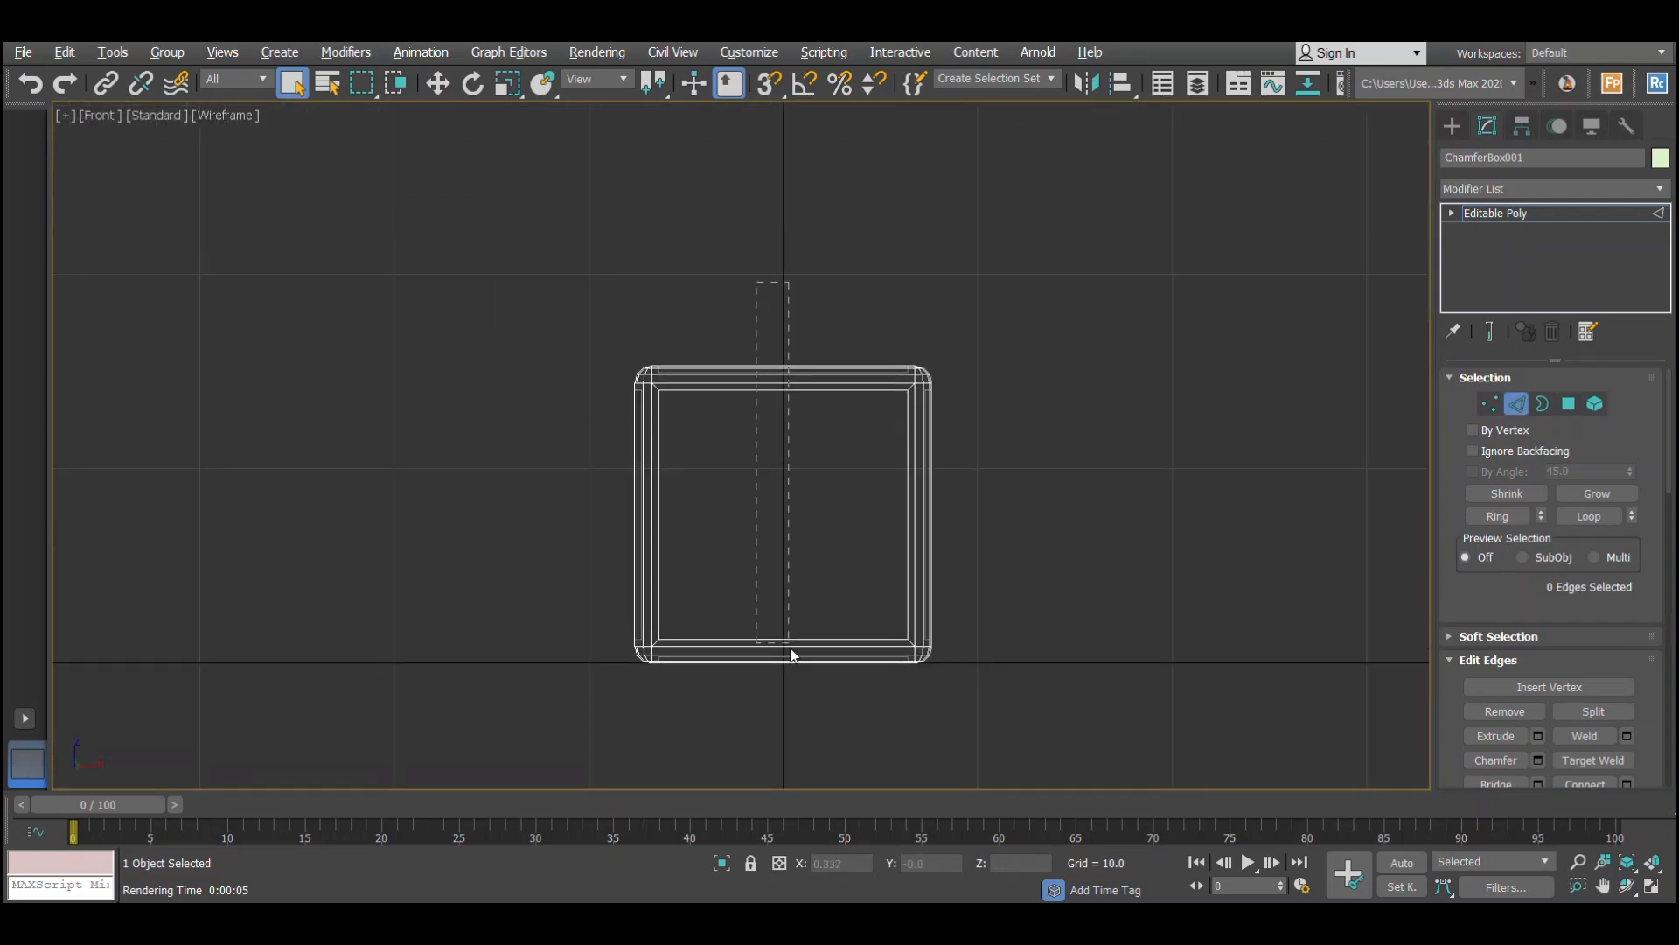
drag(801, 722, 805, 720)
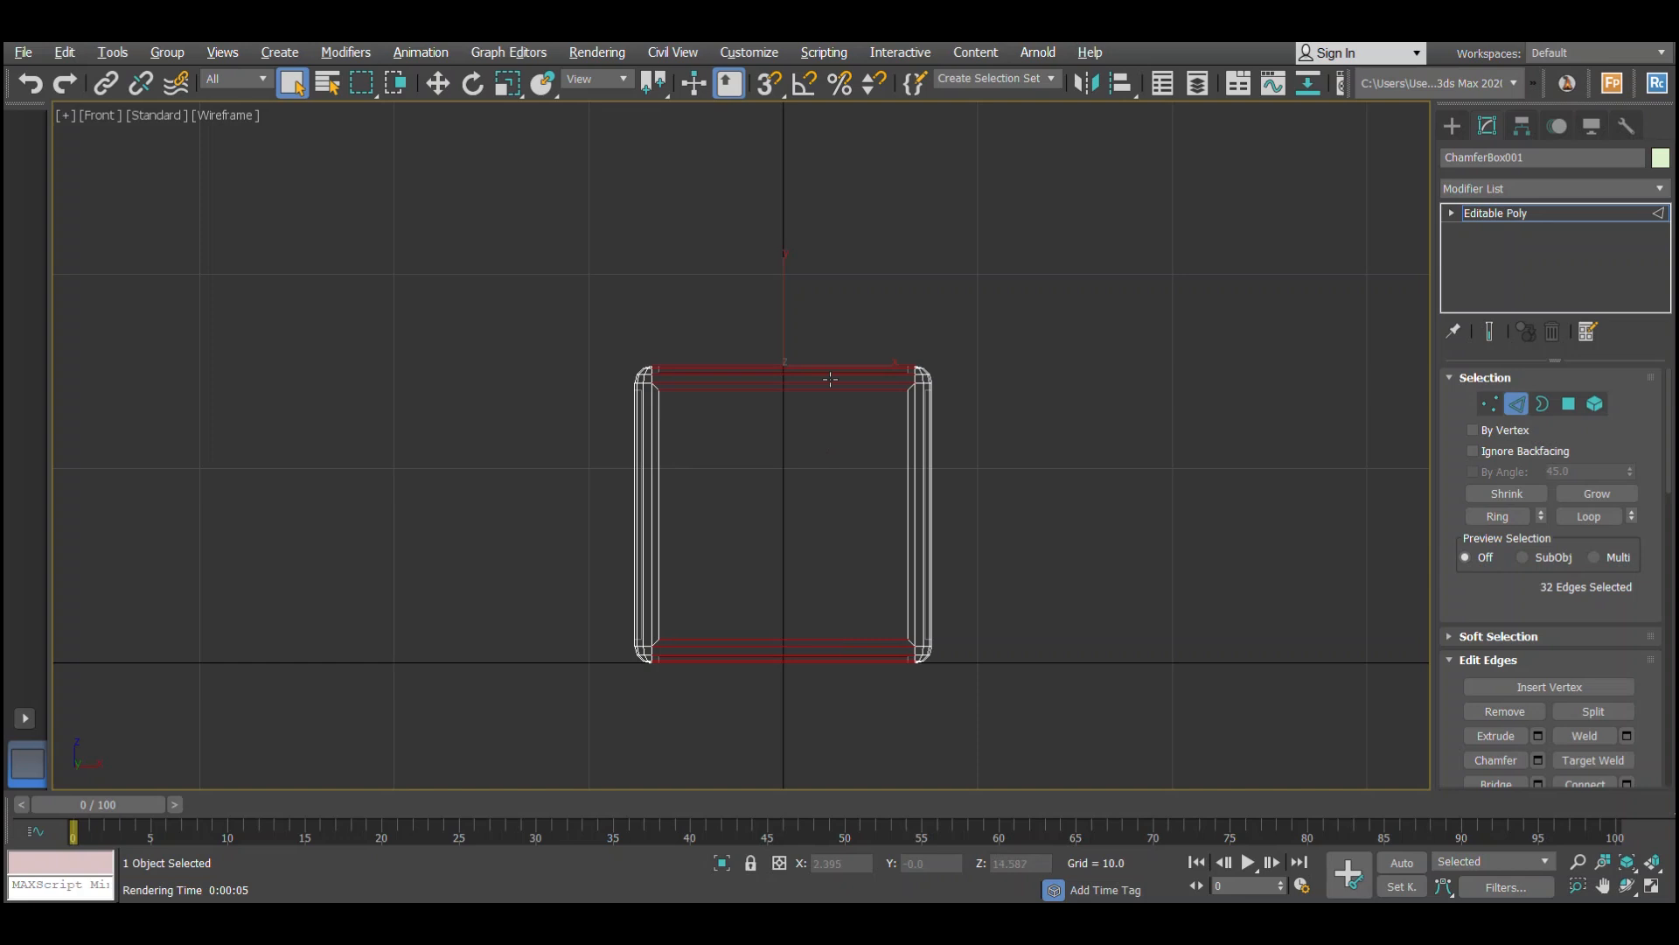
right_click(1088, 388)
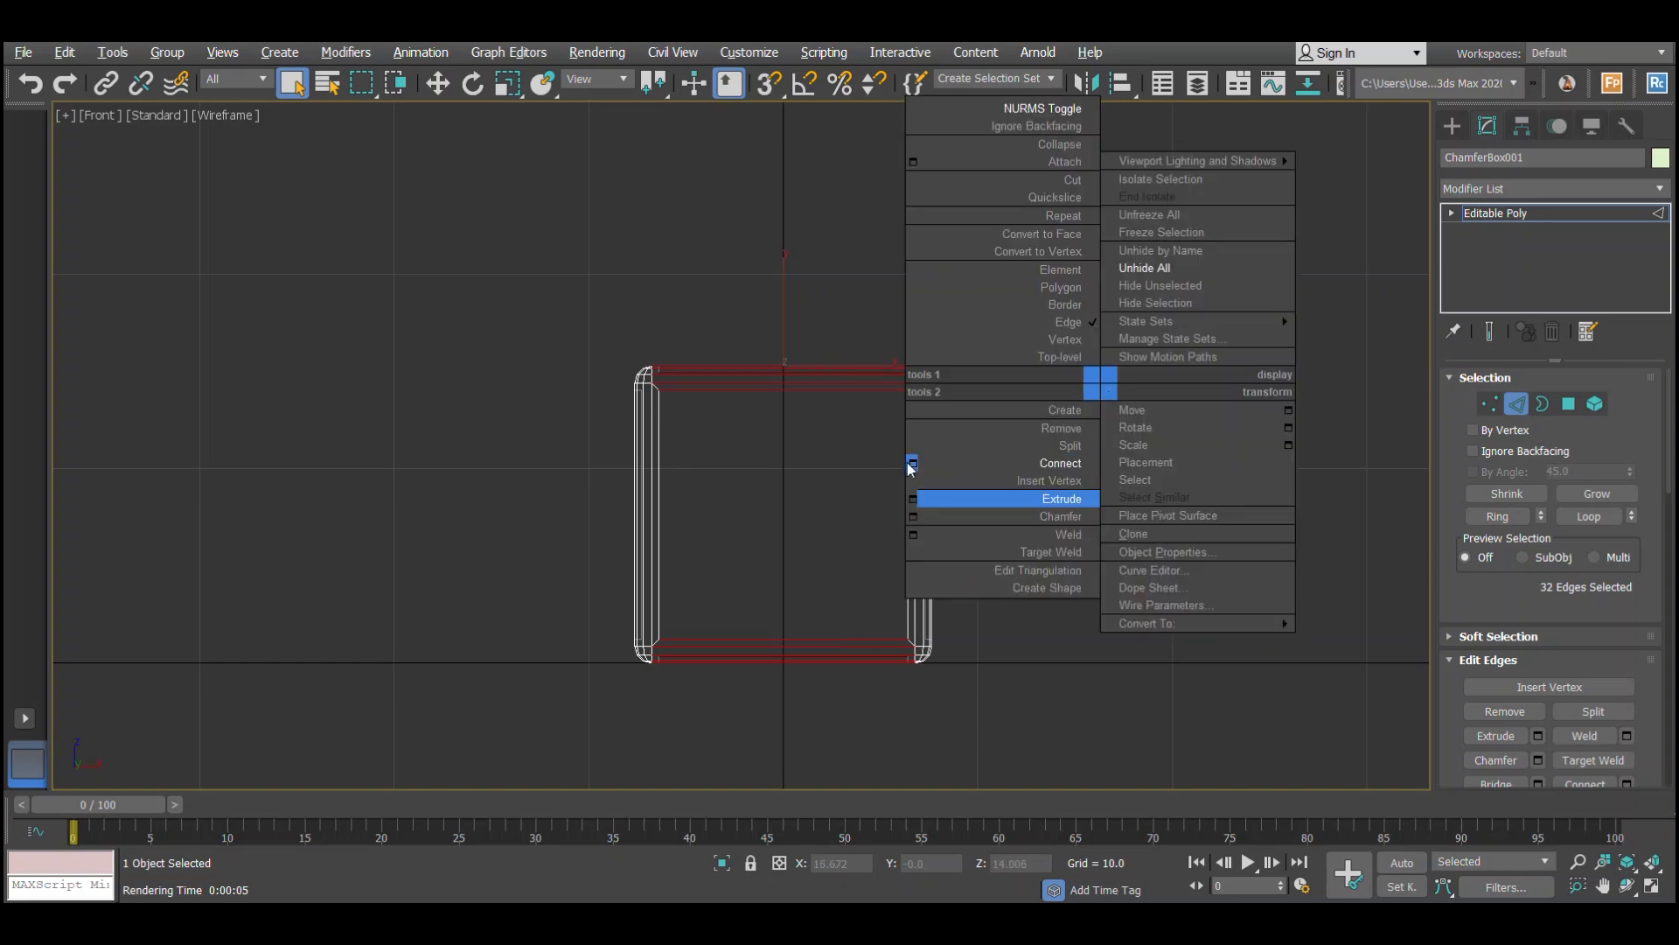
click(907, 464)
scroll(907, 464, up, 3)
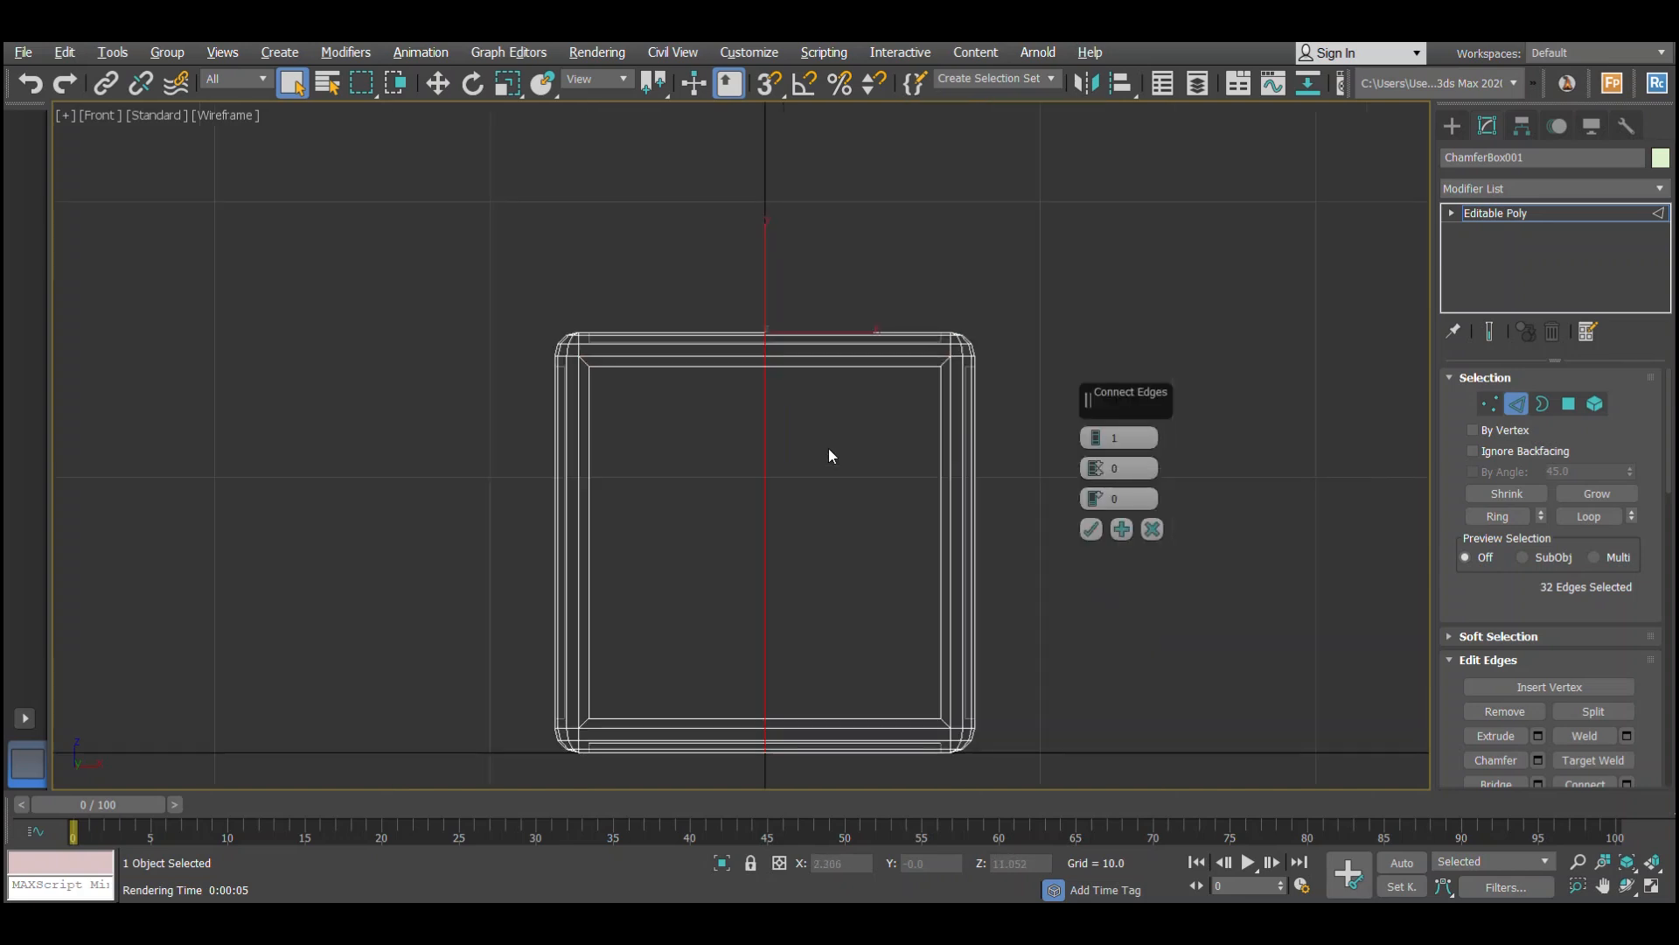
click(1096, 436)
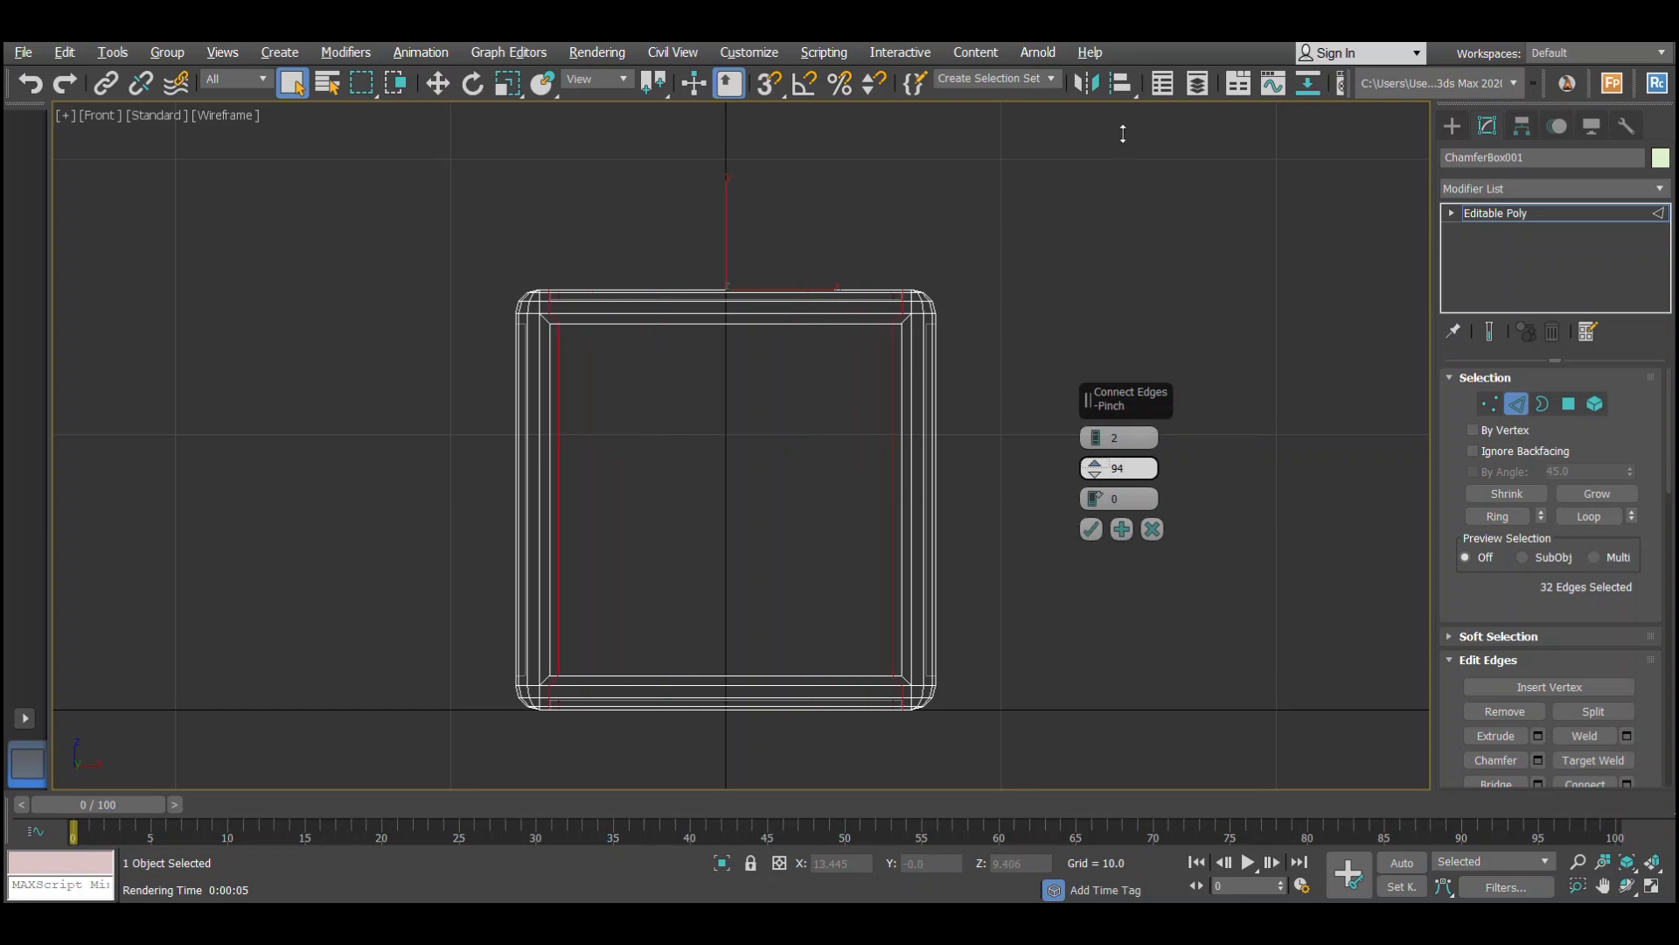
click(1122, 530)
Connect the cube's vertical edges in the Front view with 2 segments and a pinch of 96.
drag(374, 418, 498, 456)
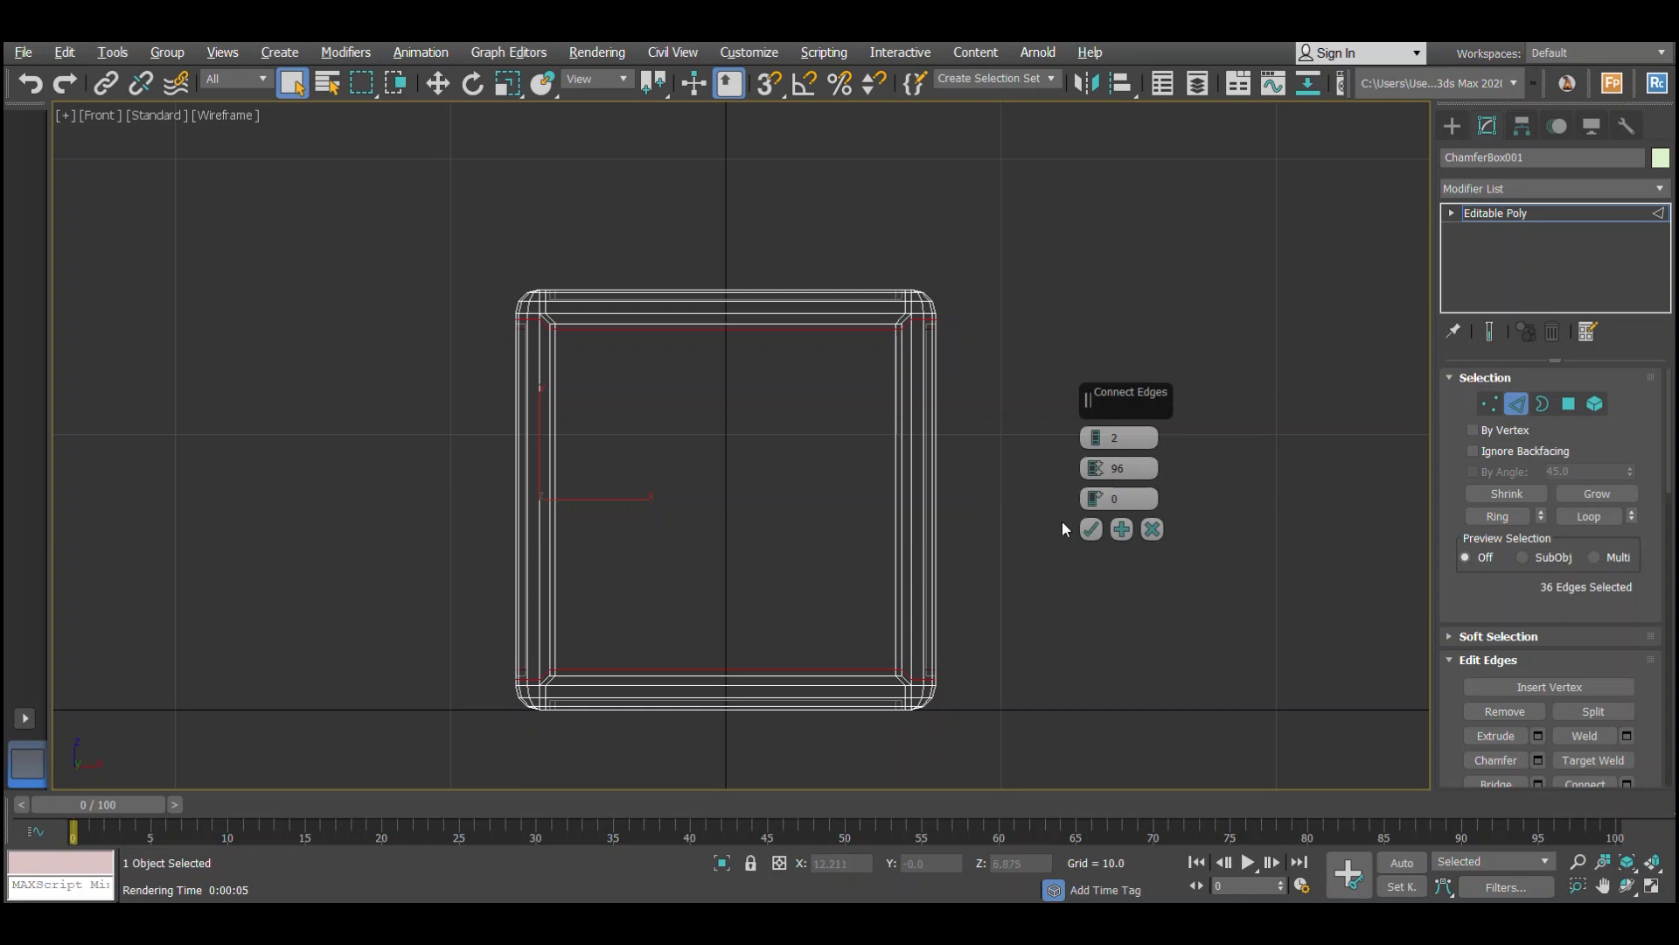
click(1090, 530)
In the Left view, select the cube's horizontal edges and connect them with 2 segments and a pinch of 96.
key(alt+w)
key(alt+w)
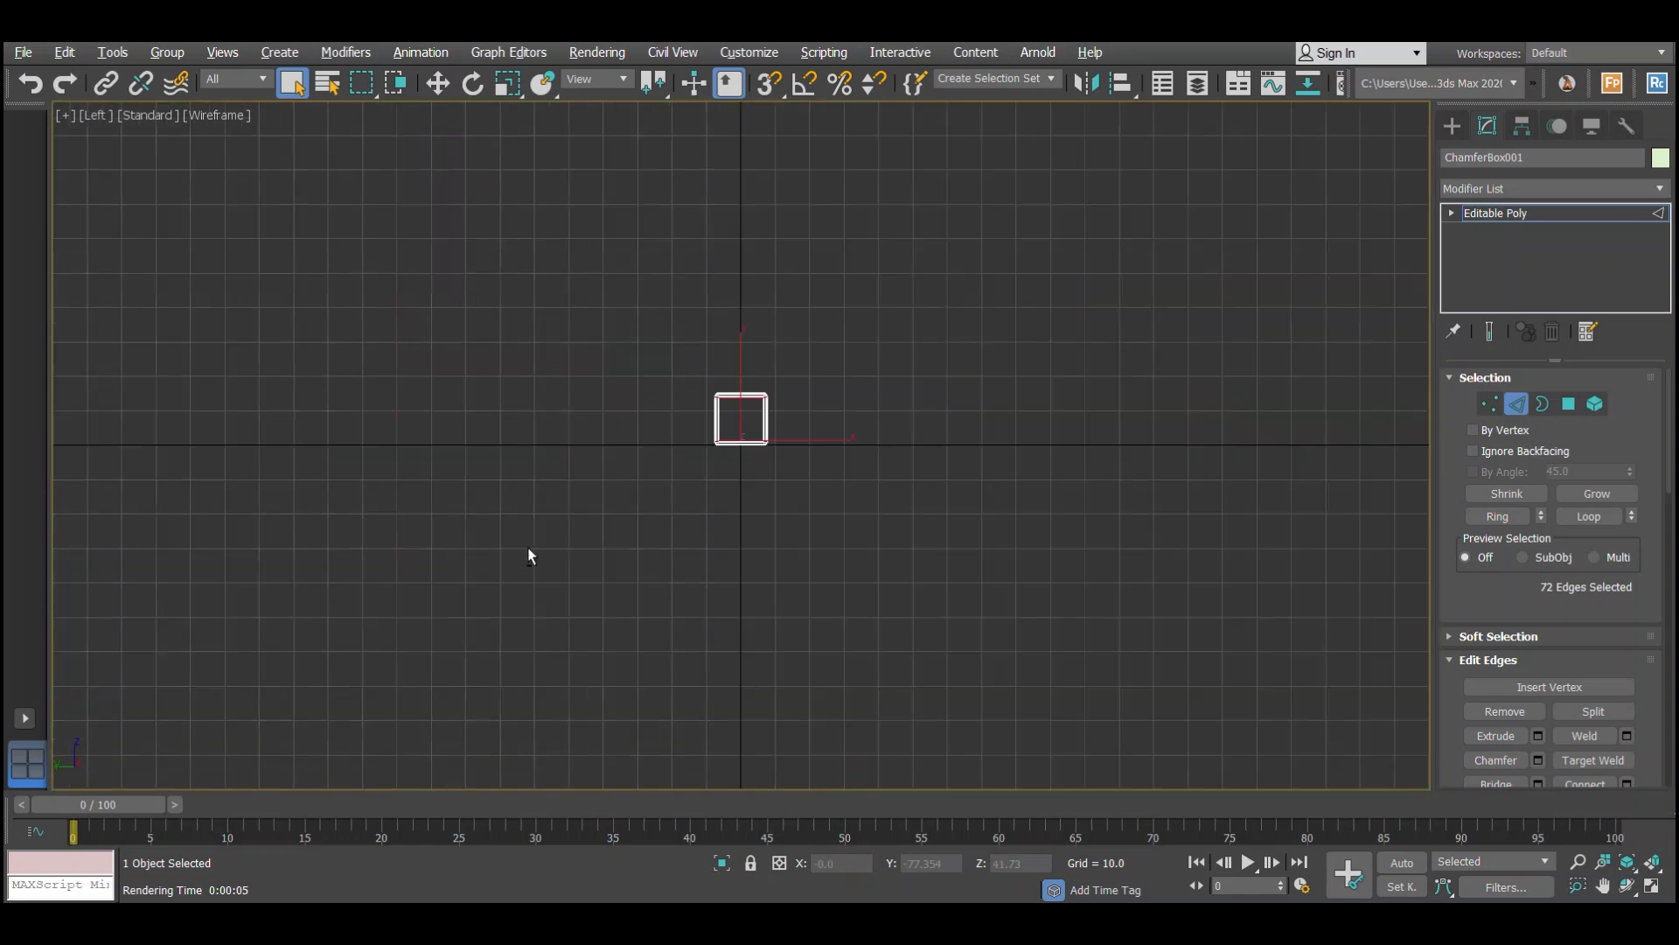
scroll(758, 402, up, 4)
middle_drag(707, 434, 663, 308)
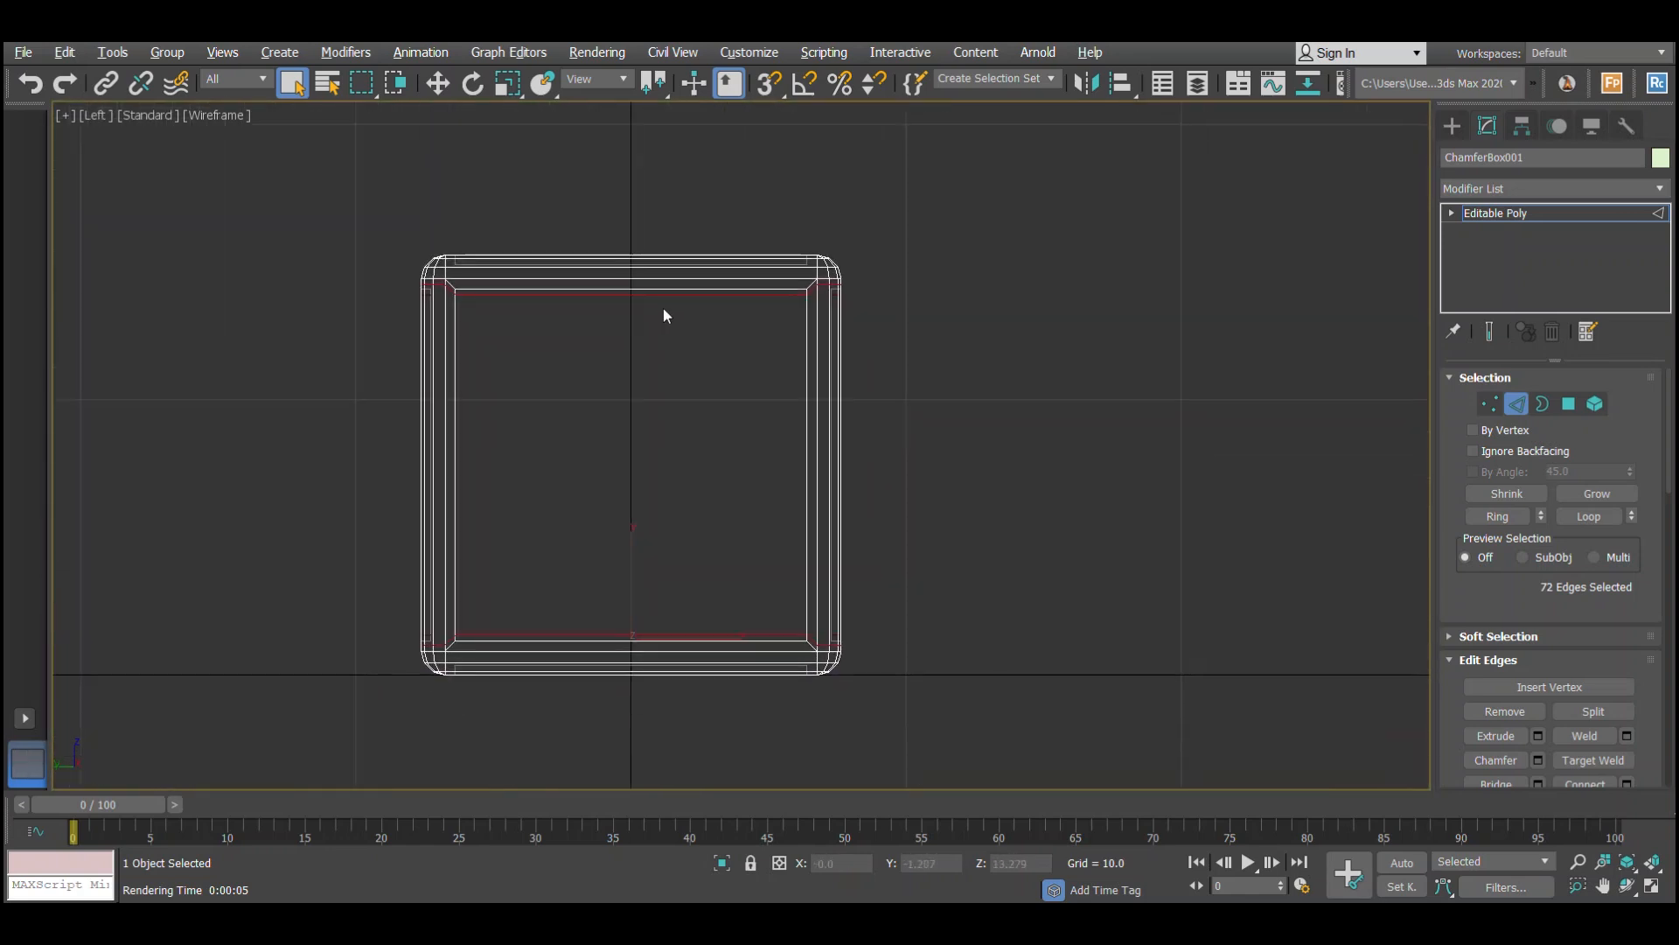
scroll(623, 300, up, 1)
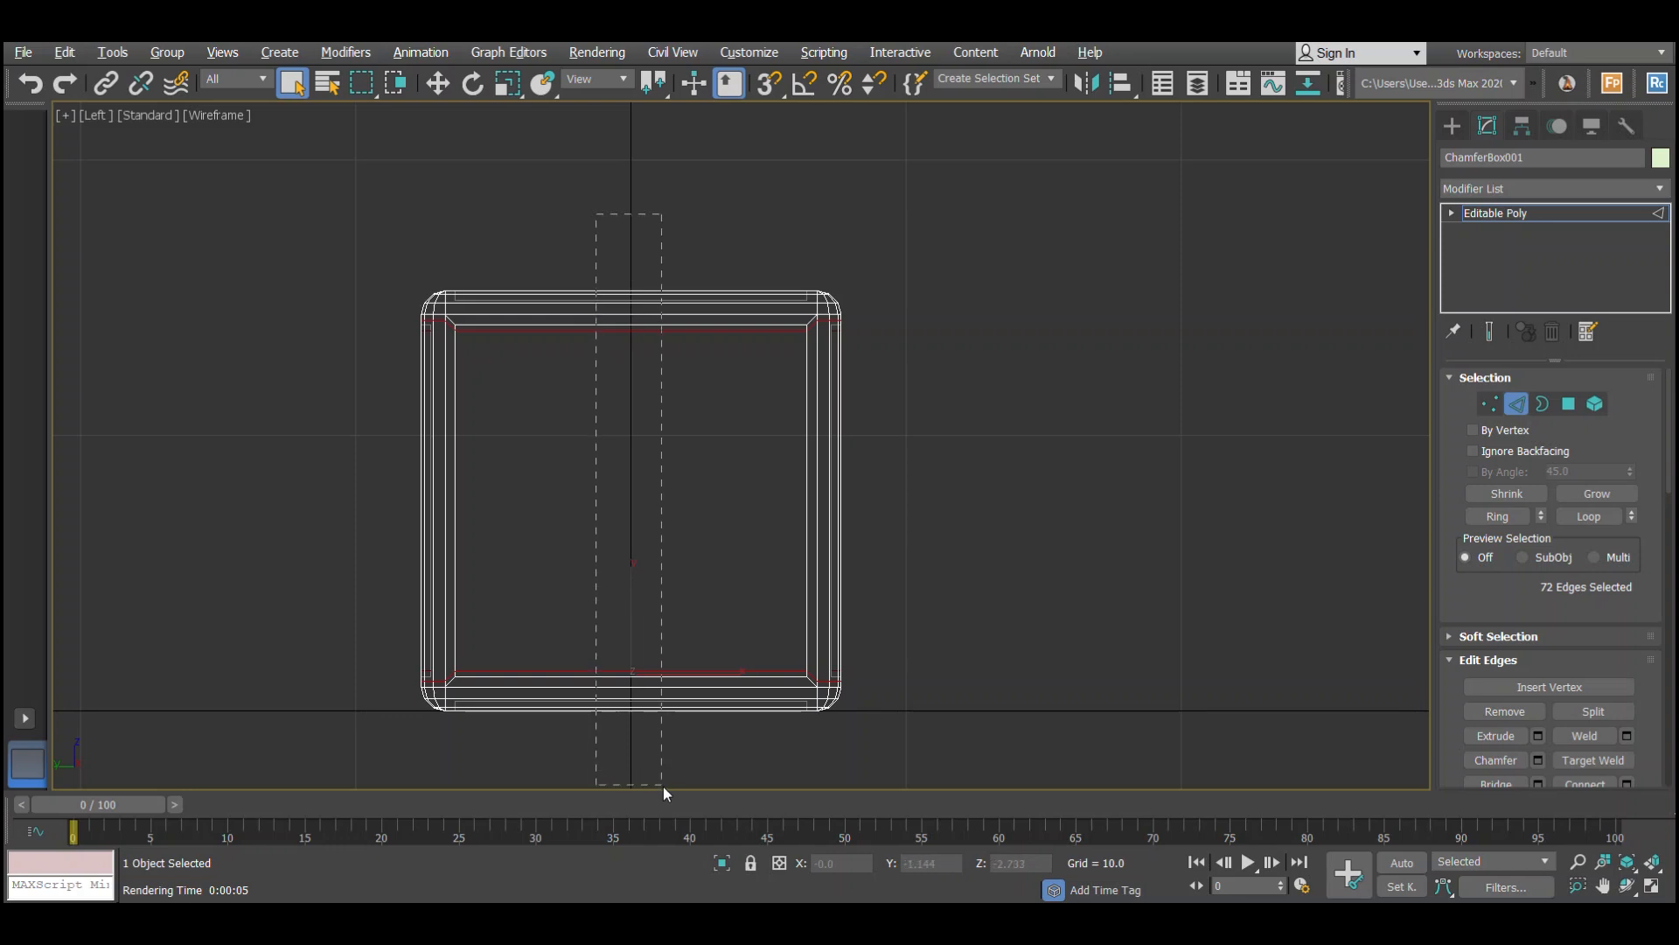
drag(663, 785, 663, 785)
right_click(1112, 487)
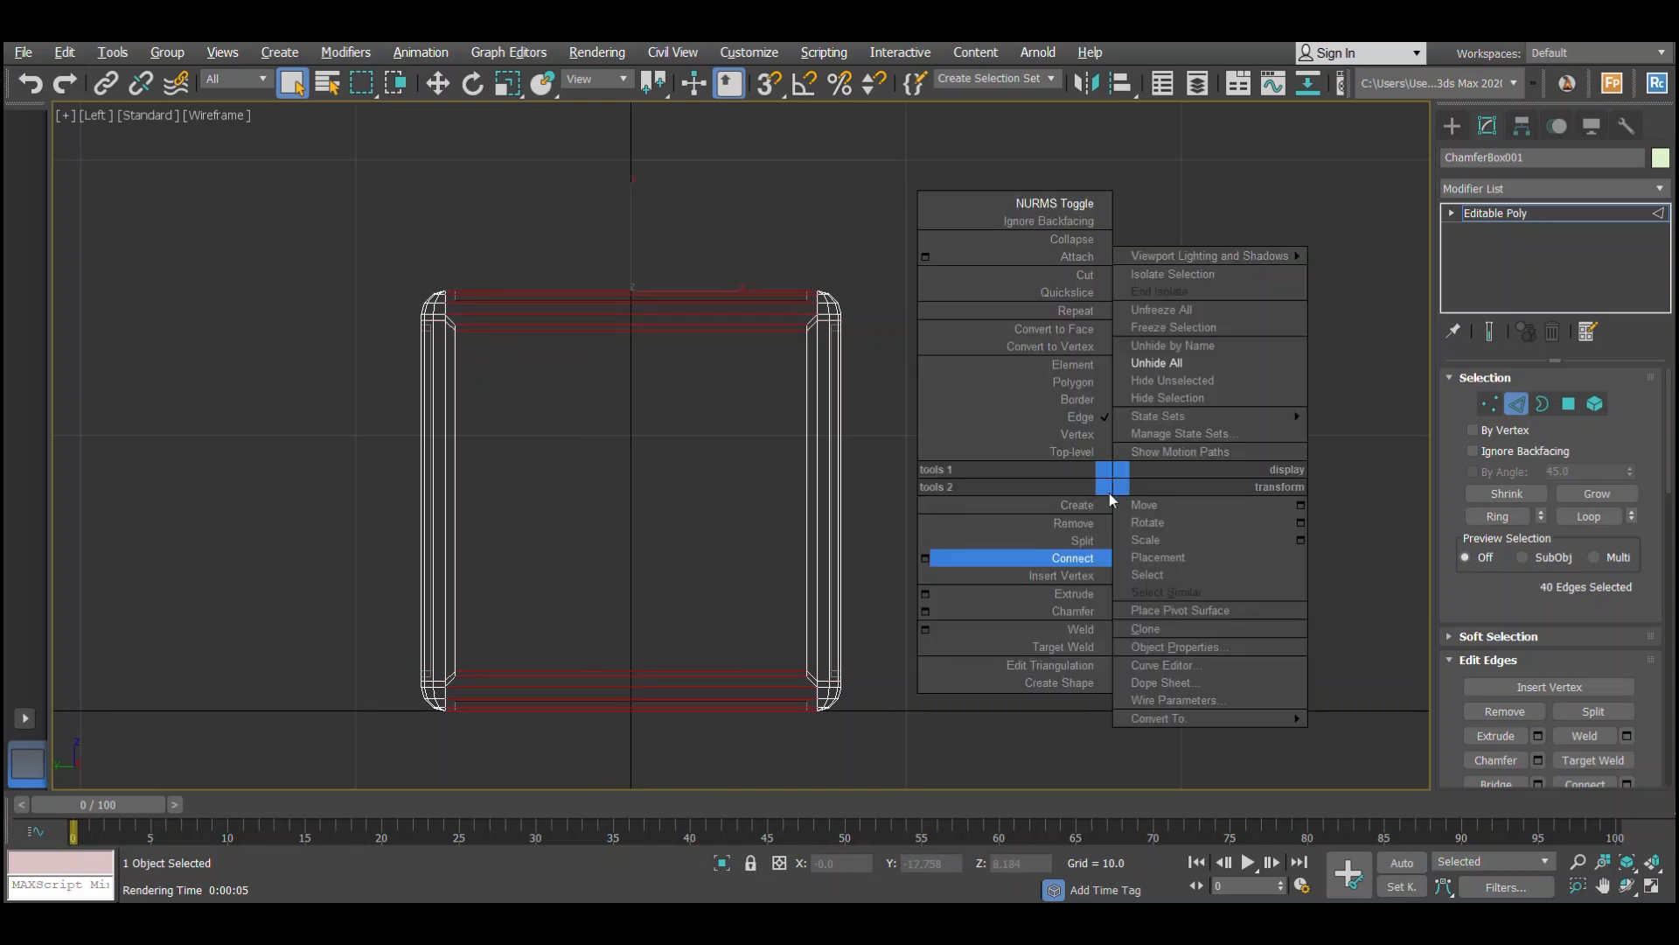
click(941, 564)
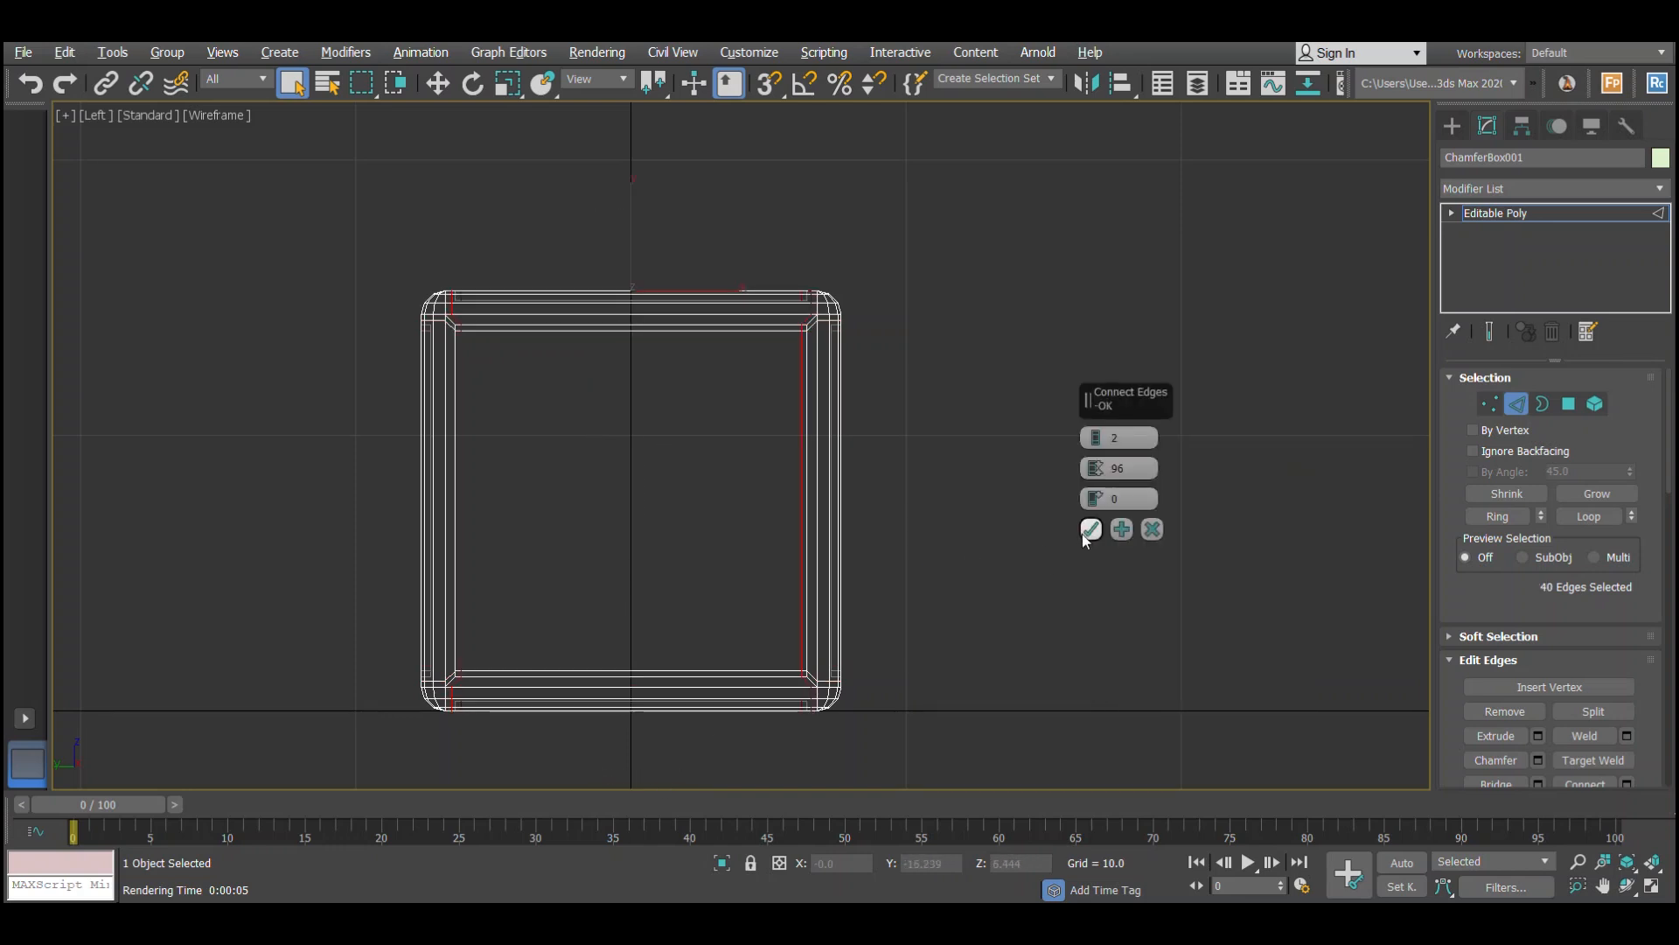
click(1084, 532)
Examine the new edge loops in the Top and Perspective views and leave edge editing on the cube.
key(alt+w)
key(alt+w)
scroll(794, 459, up, 3)
middle_drag(795, 458, 806, 301)
scroll(797, 394, up, 2)
middle_drag(822, 455, 825, 446)
middle_drag(697, 378, 694, 350)
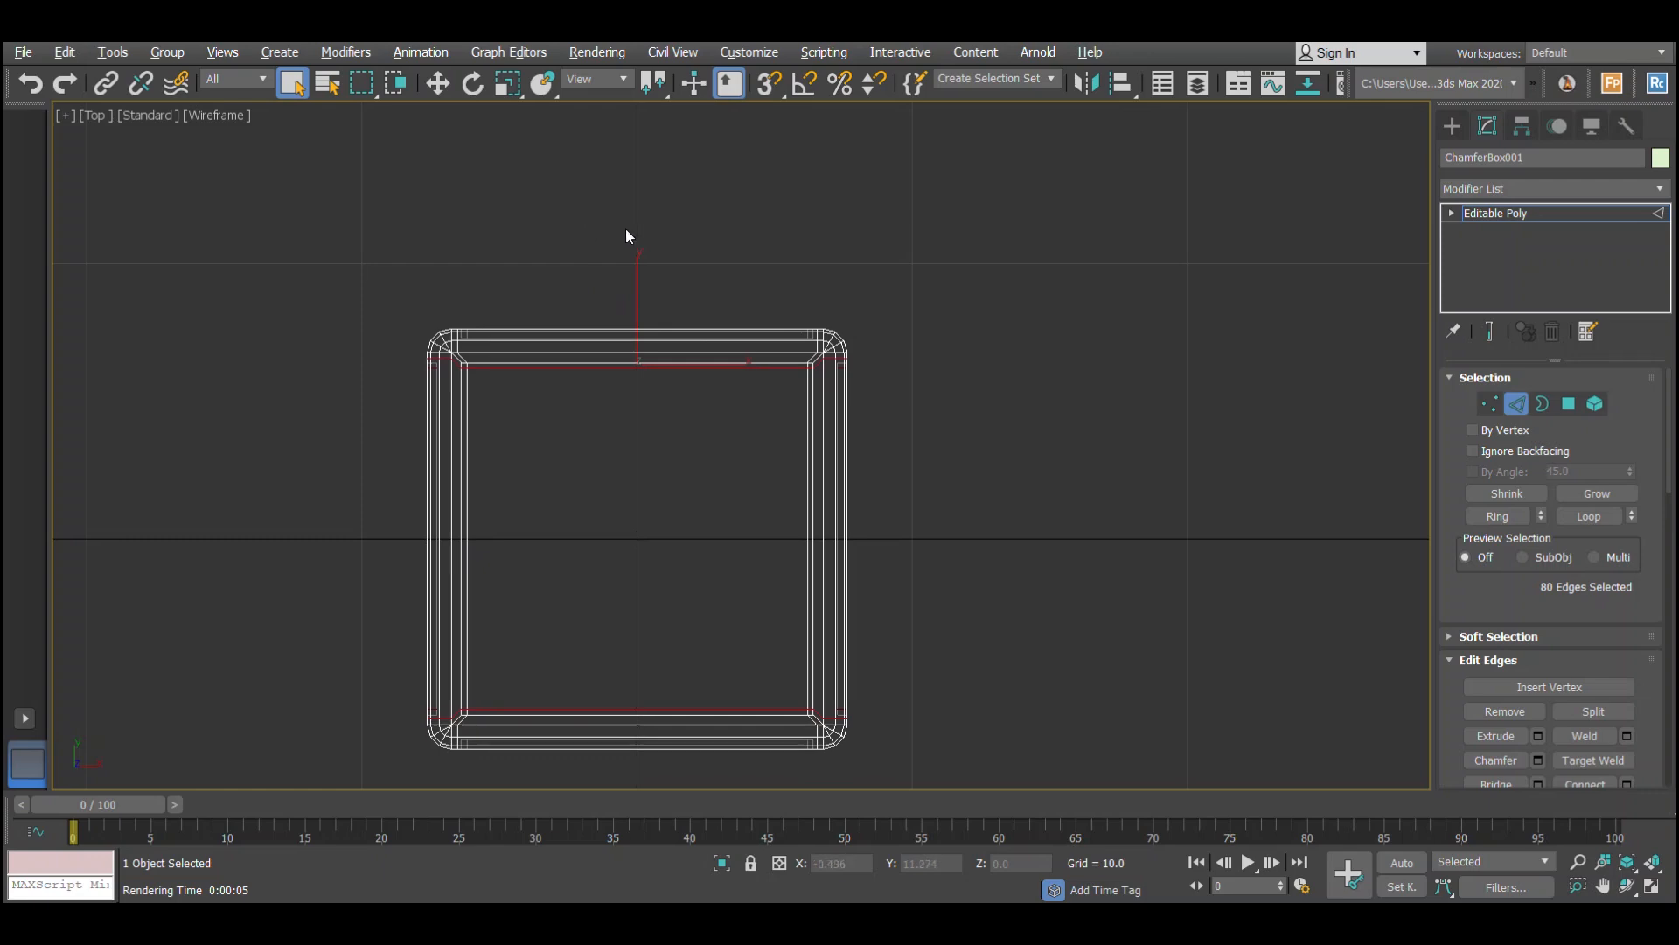
key(alt+w)
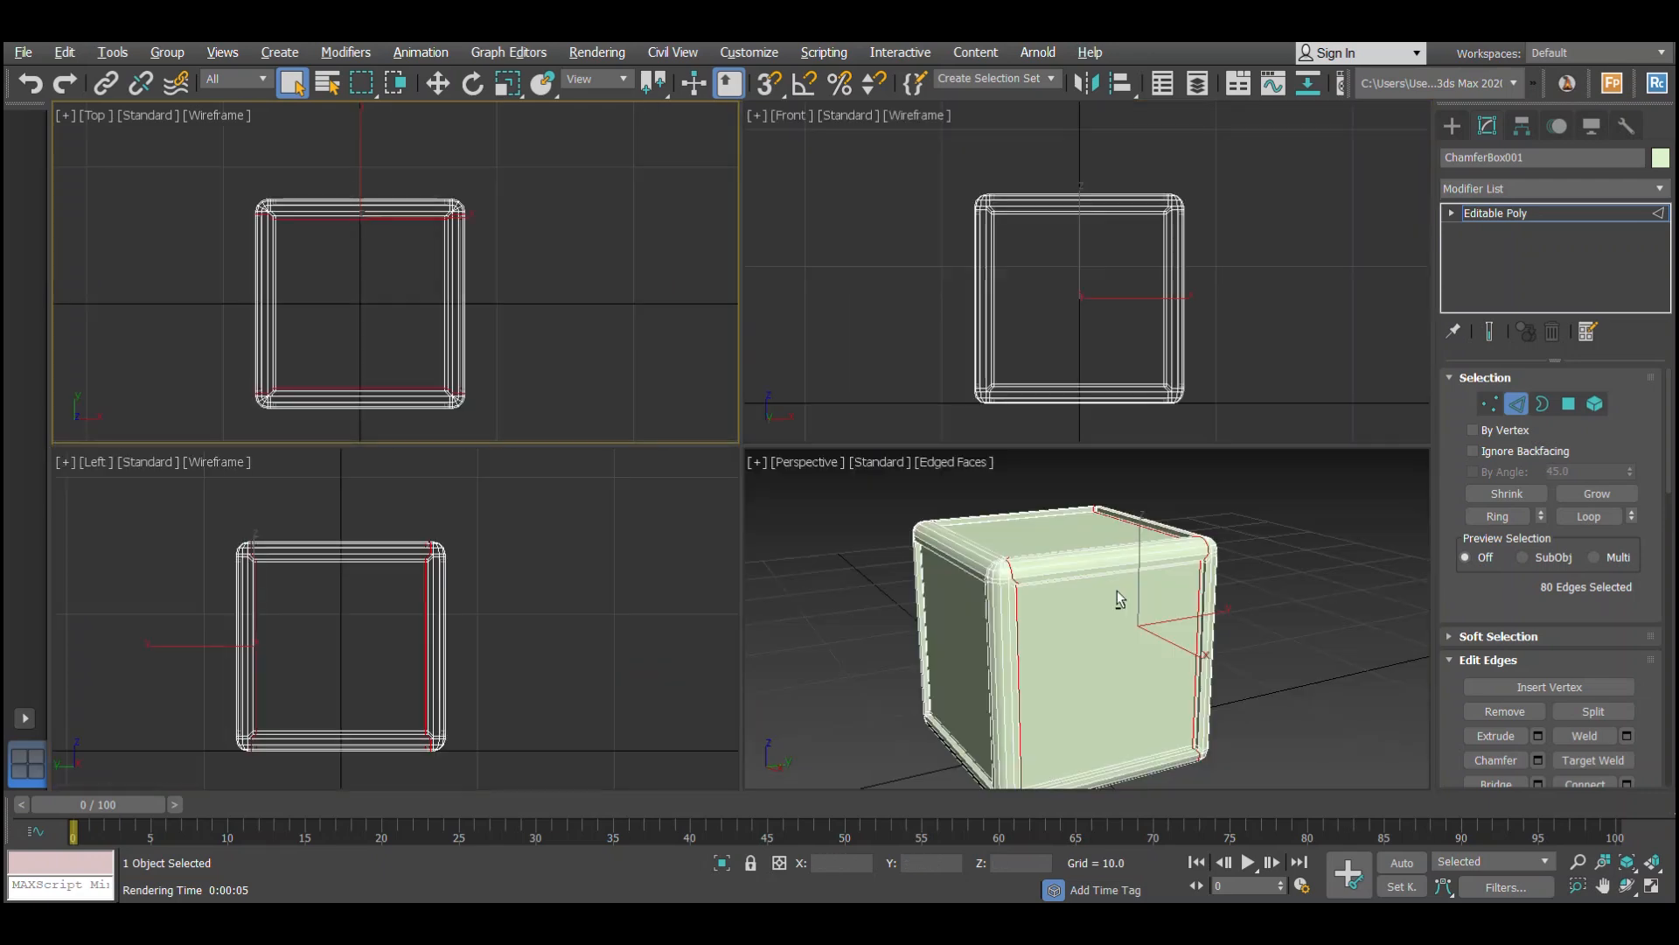
key(alt+w)
alt+middle_drag(1088, 592, 1443, 584)
alt+middle_drag(1192, 566, 1067, 613)
click(1515, 408)
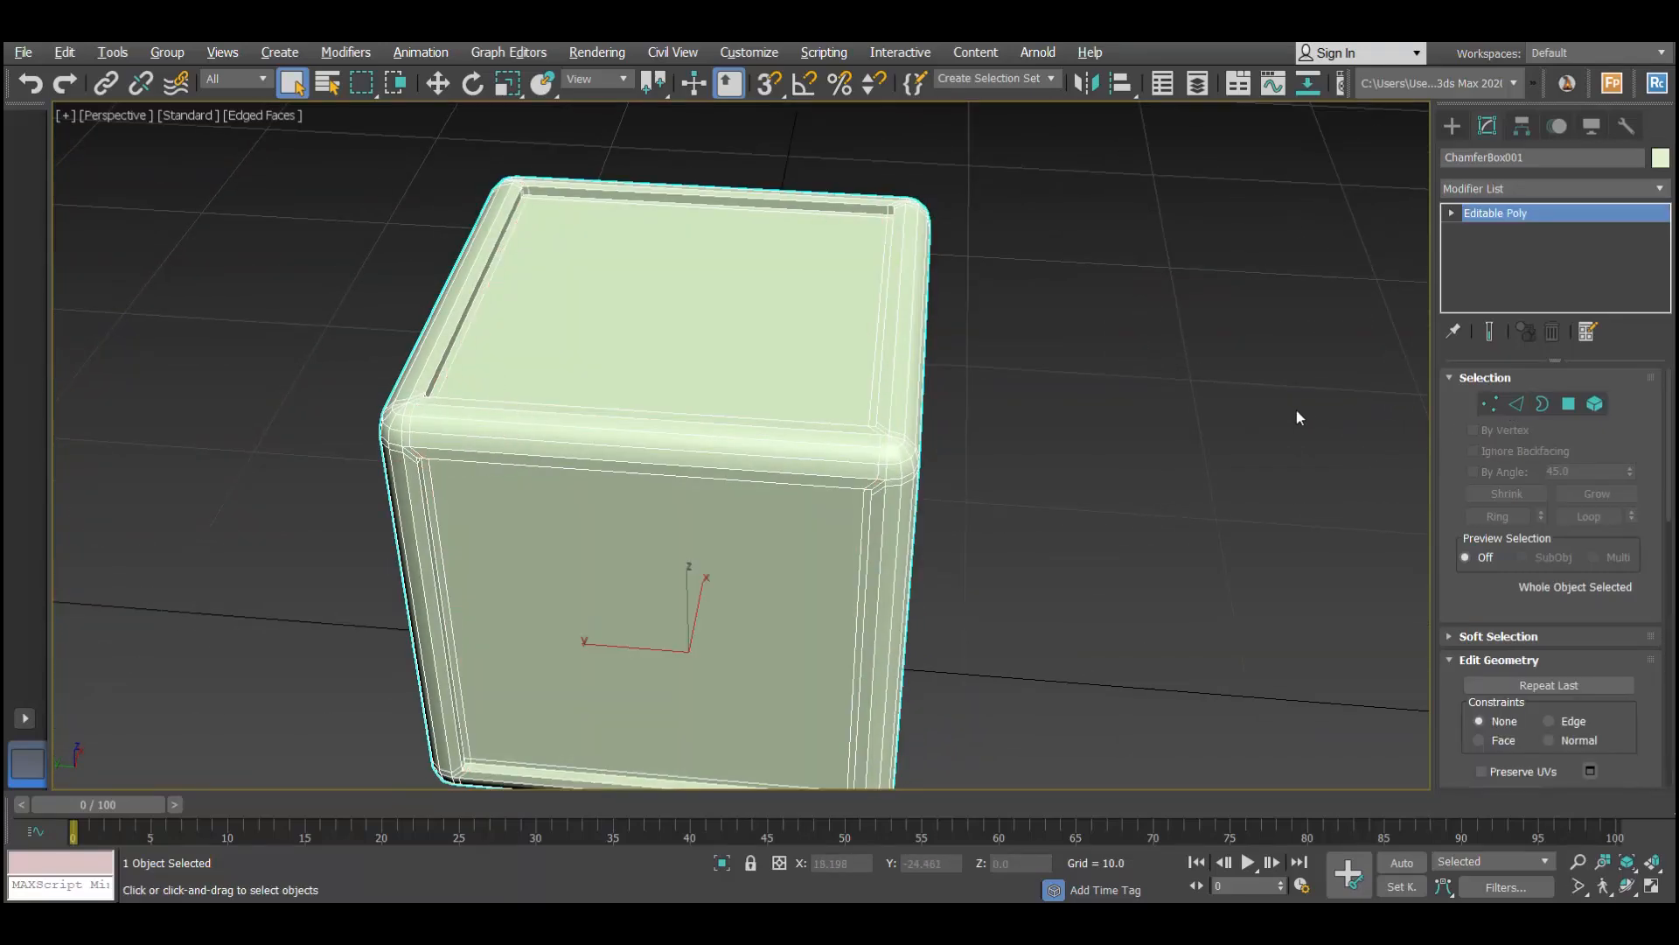
Preview NURMS smoothing on the whole cube and switch it off again.
alt+middle_drag(1305, 412, 1164, 411)
scroll(1162, 411, down, 5)
scroll(1160, 411, up, 2)
middle_drag(1012, 429, 1035, 516)
key(w)
right_click(1041, 517)
click(956, 281)
scroll(979, 350, up, 6)
right_click(975, 446)
click(893, 246)
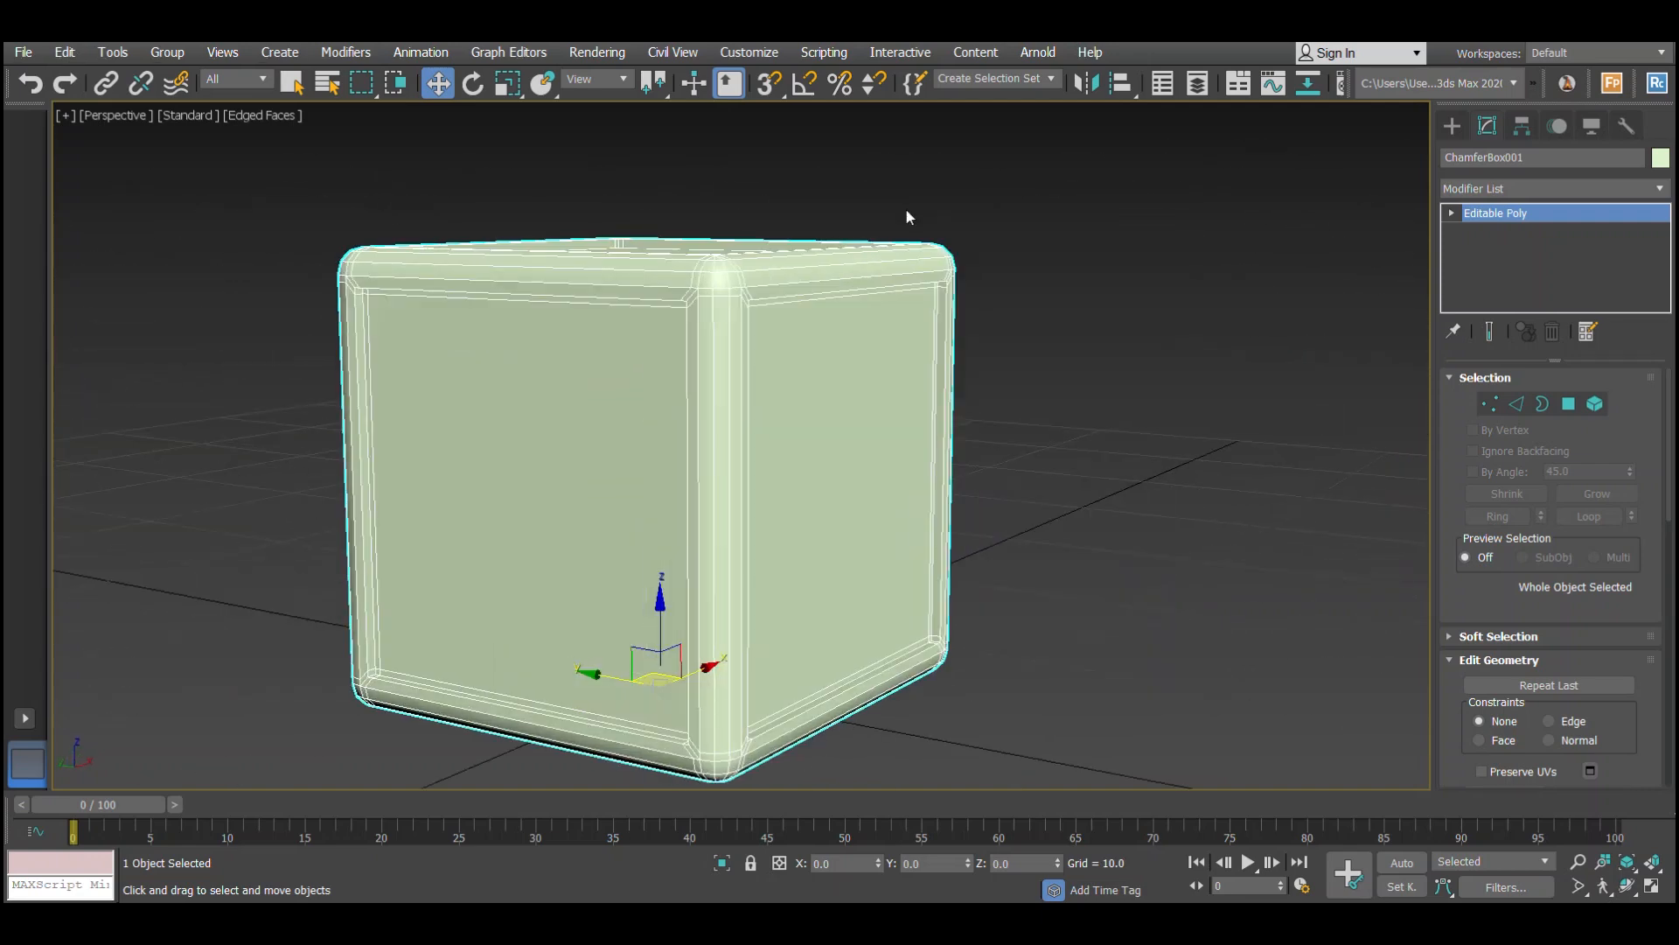
Change the cube's object color to a medium blue from the basic colors.
alt+middle_drag(777, 330, 822, 455)
scroll(505, 488, up, 2)
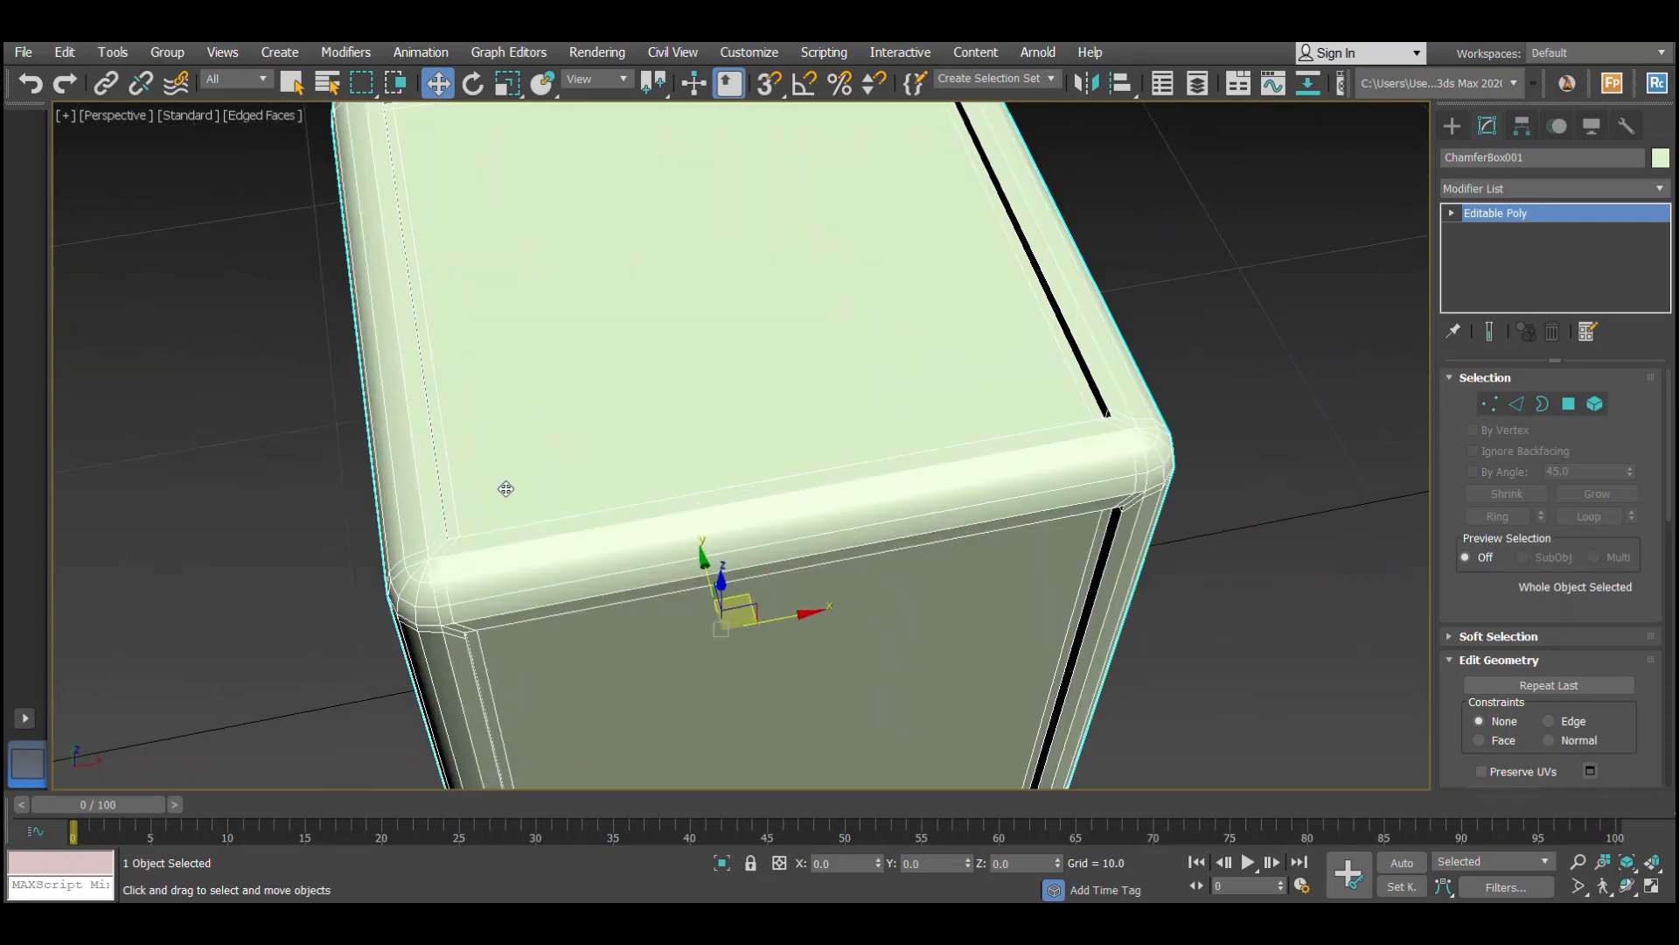
scroll(506, 488, down, 3)
alt+middle_drag(510, 487, 634, 448)
scroll(618, 412, up, 2)
click(1659, 159)
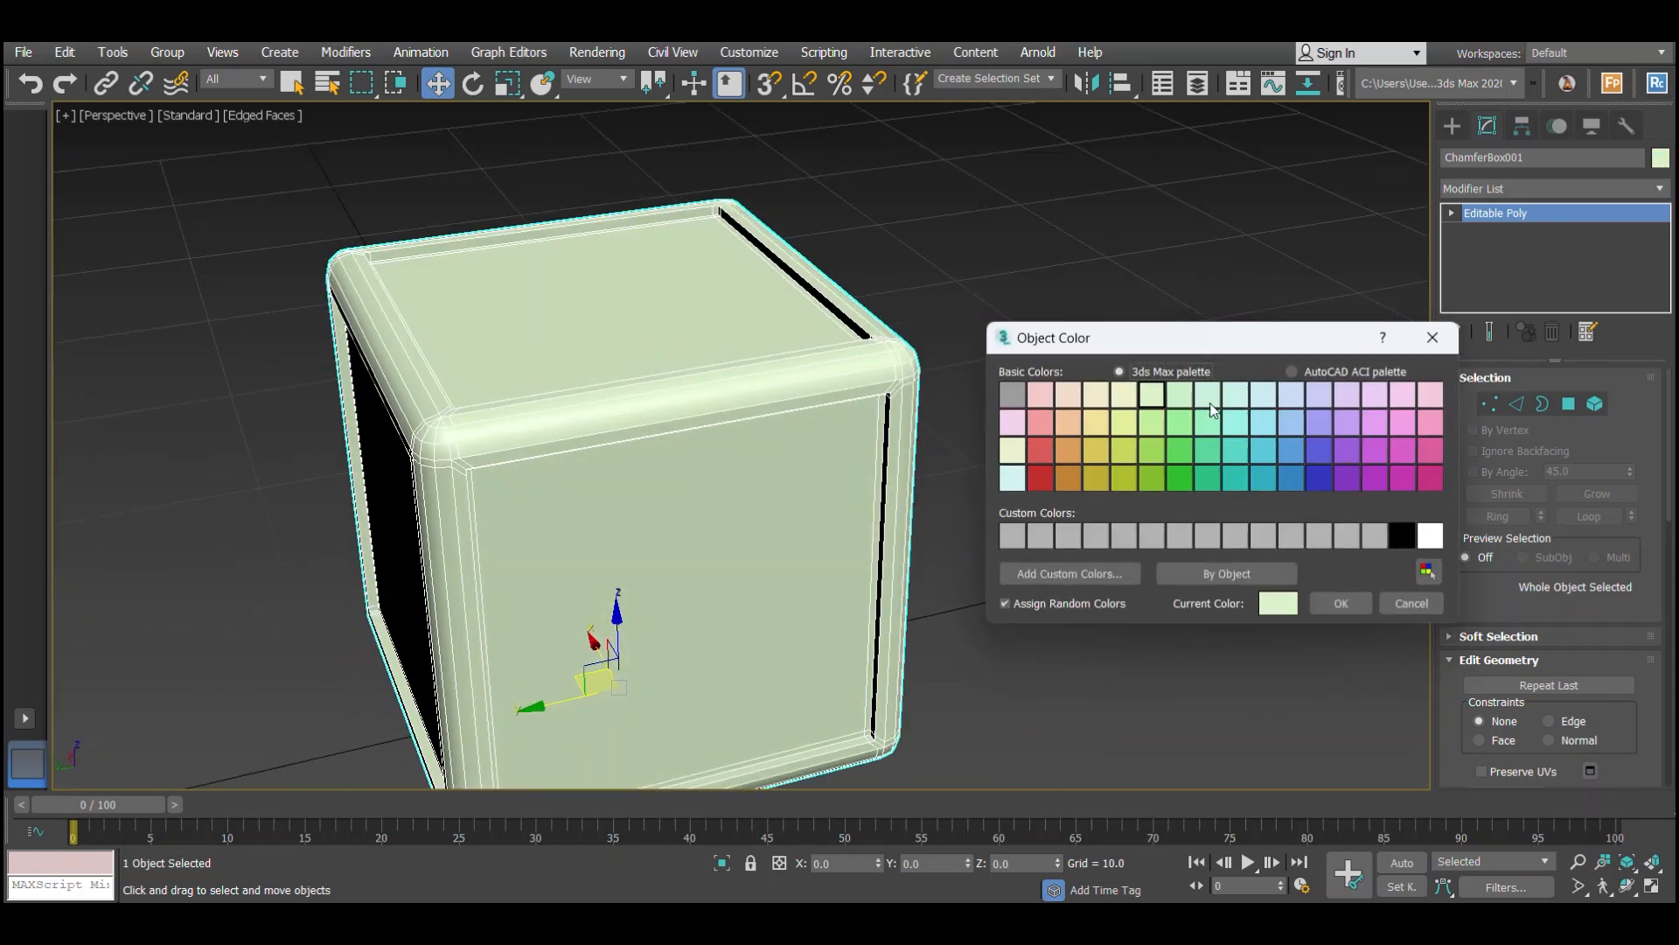
click(1298, 480)
click(1341, 603)
Turn on NURMS smoothing for the cube and display it shaded without edged faces.
middle_drag(1038, 481, 1235, 475)
right_click(1235, 475)
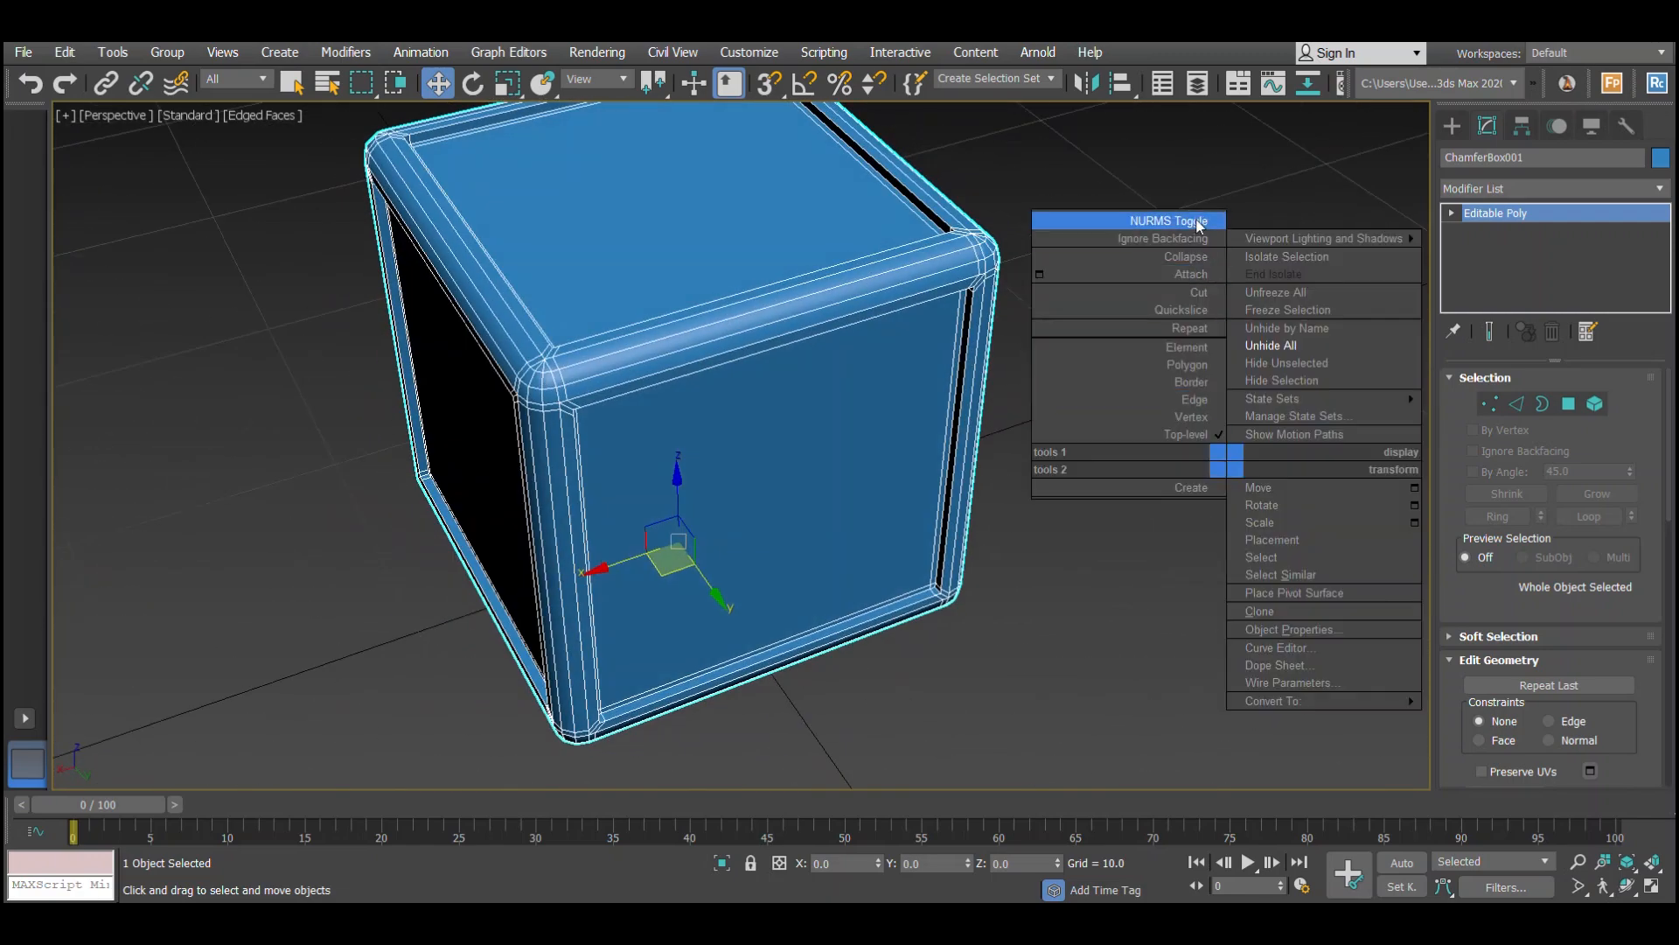
click(1189, 224)
alt+middle_drag(1178, 270, 732, 551)
click(1130, 541)
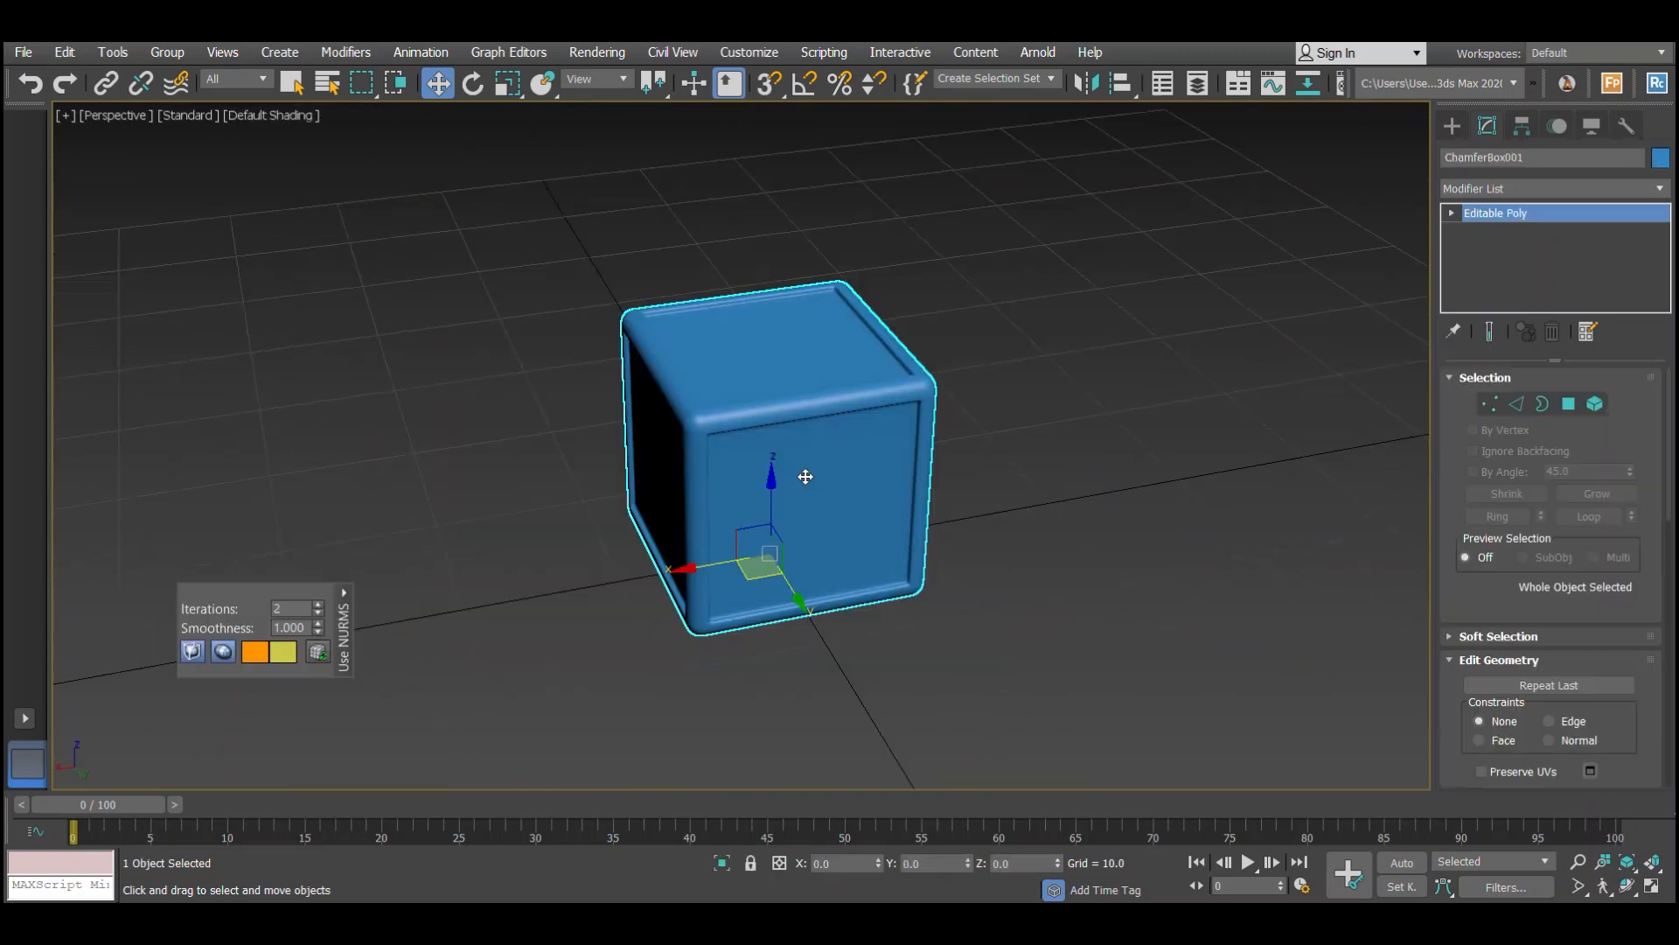
alt+middle_drag(927, 503, 873, 479)
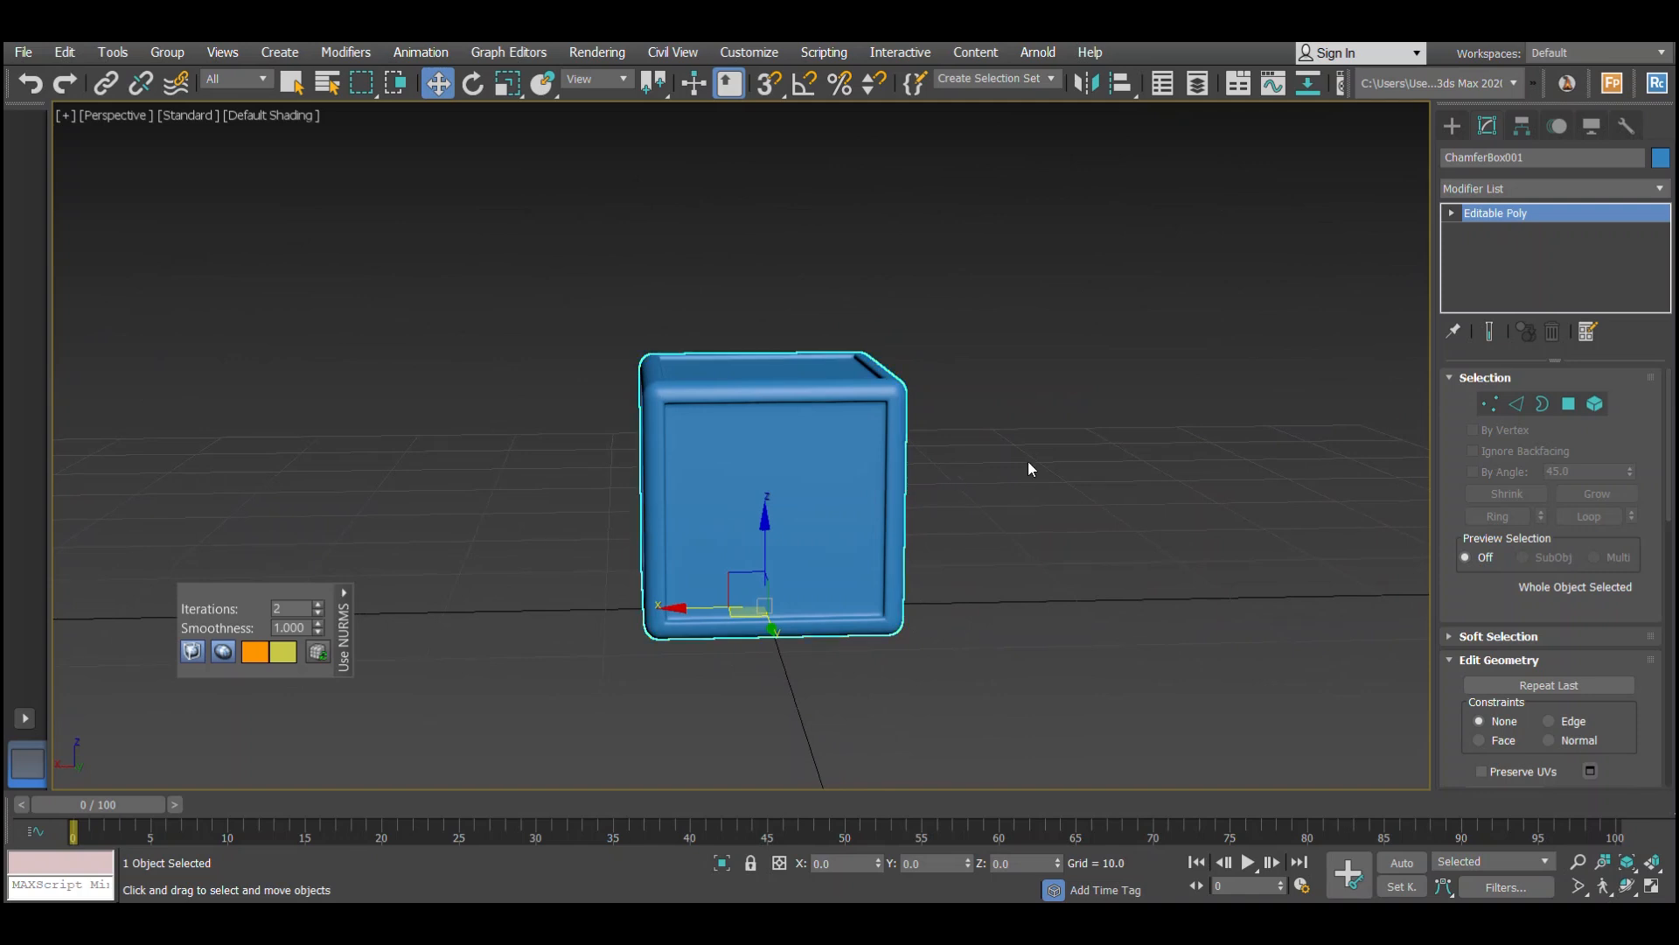
In the Front view, clone the cube along X into 2 copies spaced about 15.35 units apart.
key(alt+w)
key(alt+w)
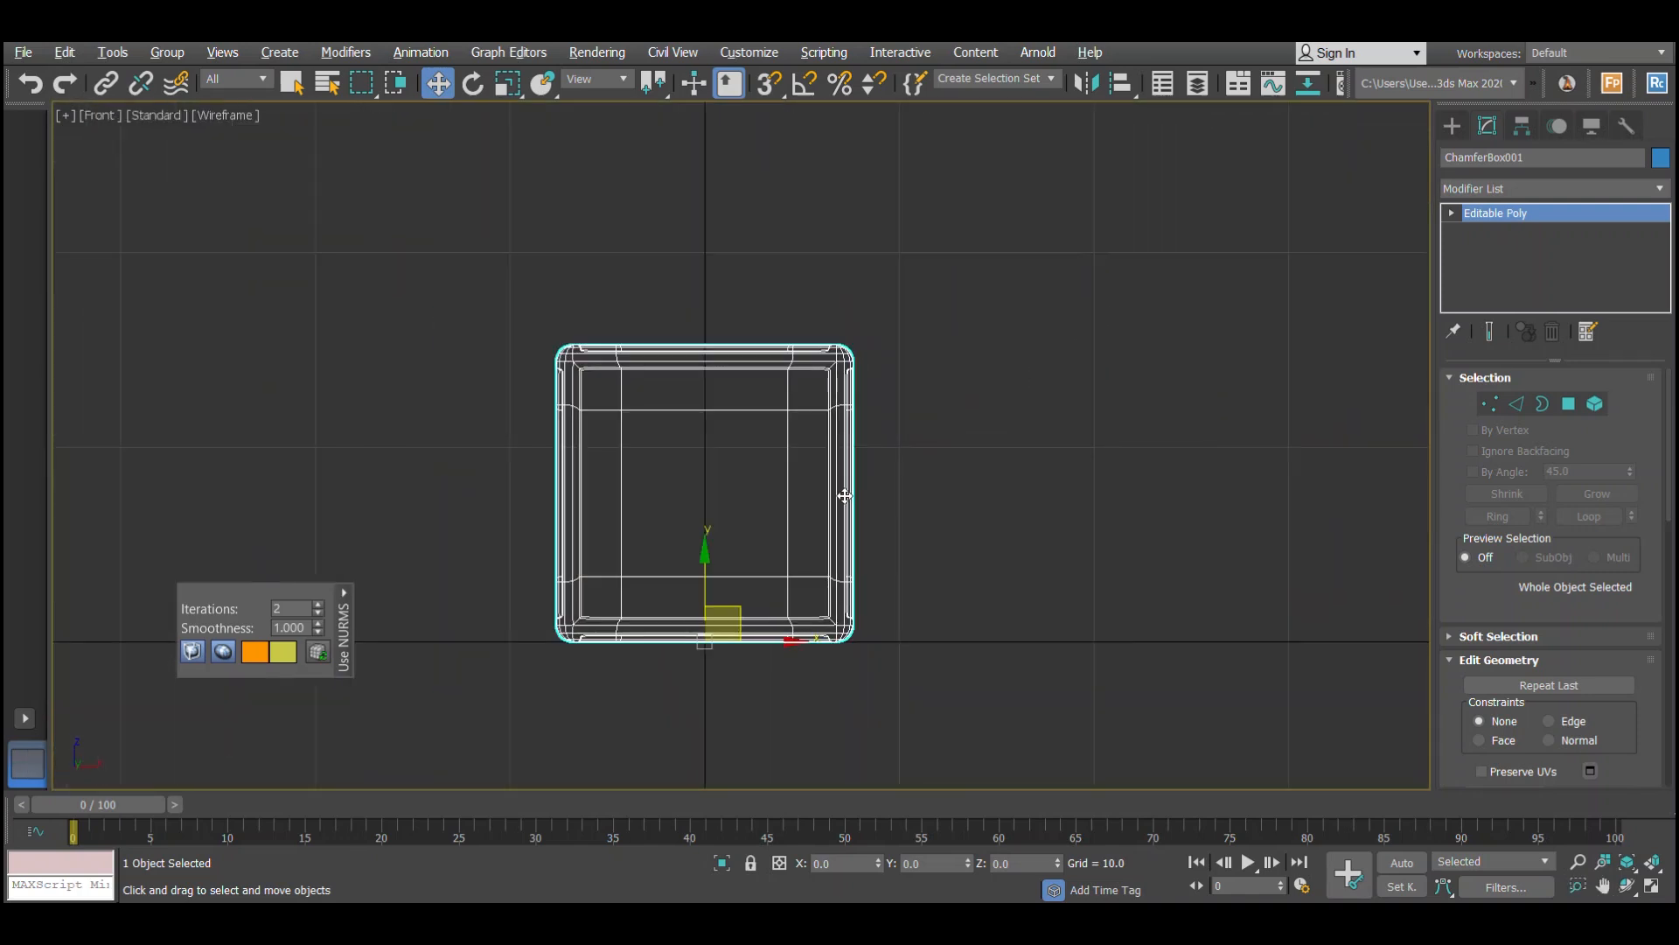
middle_drag(803, 671, 774, 675)
shift+drag(746, 657, 1044, 645)
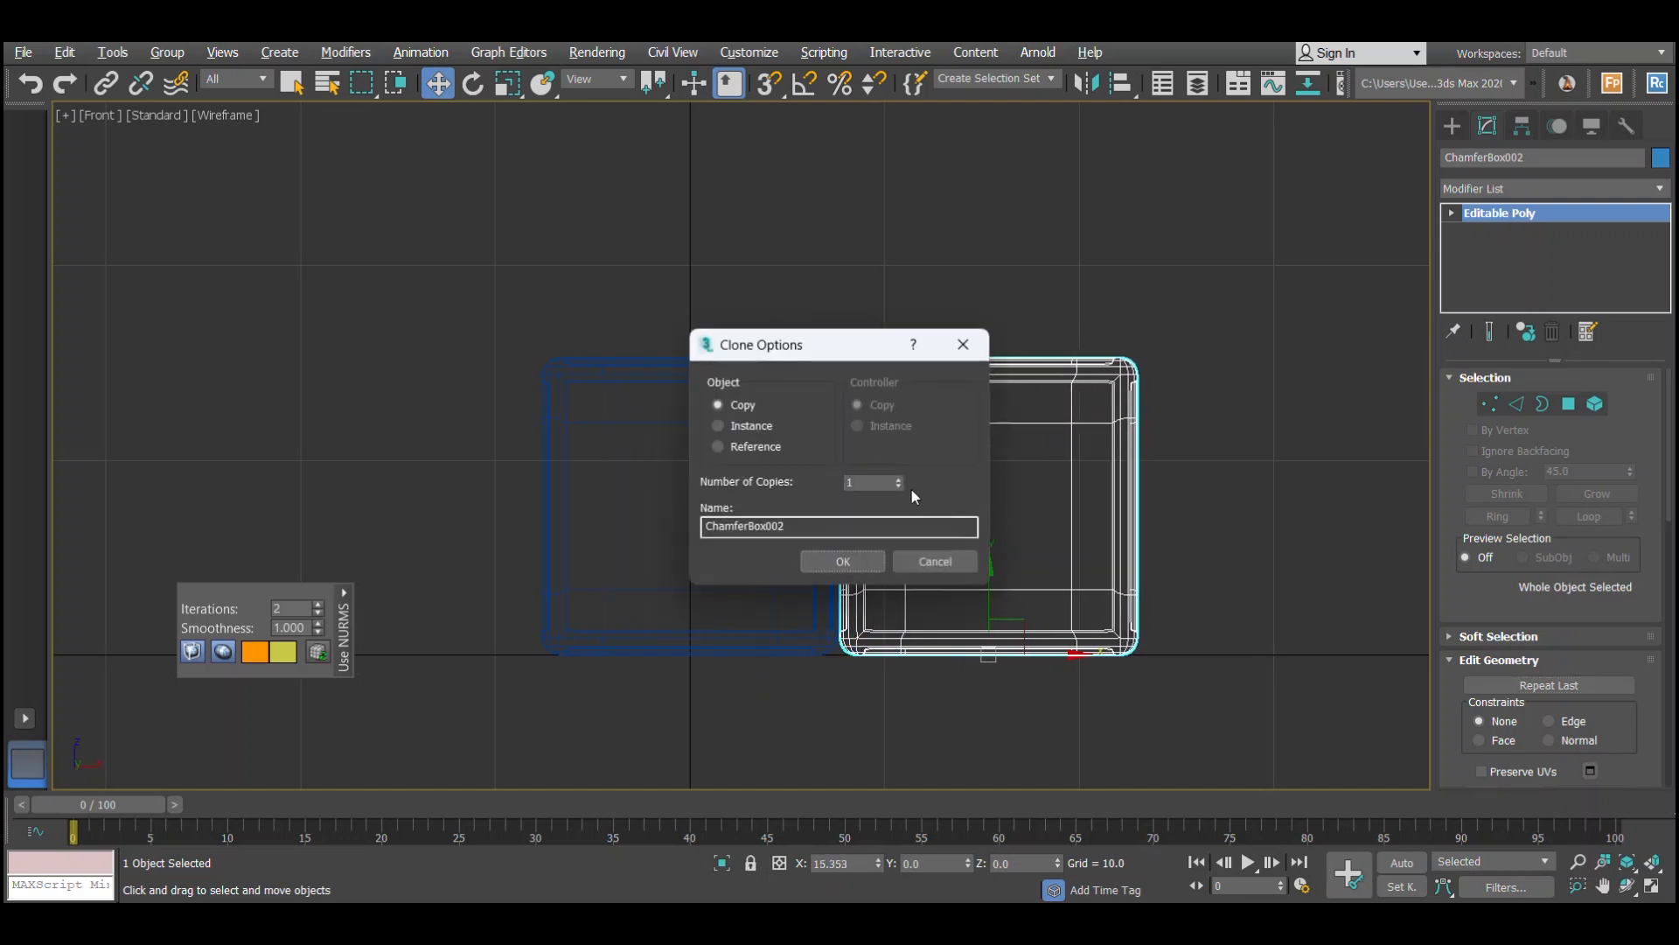
click(869, 569)
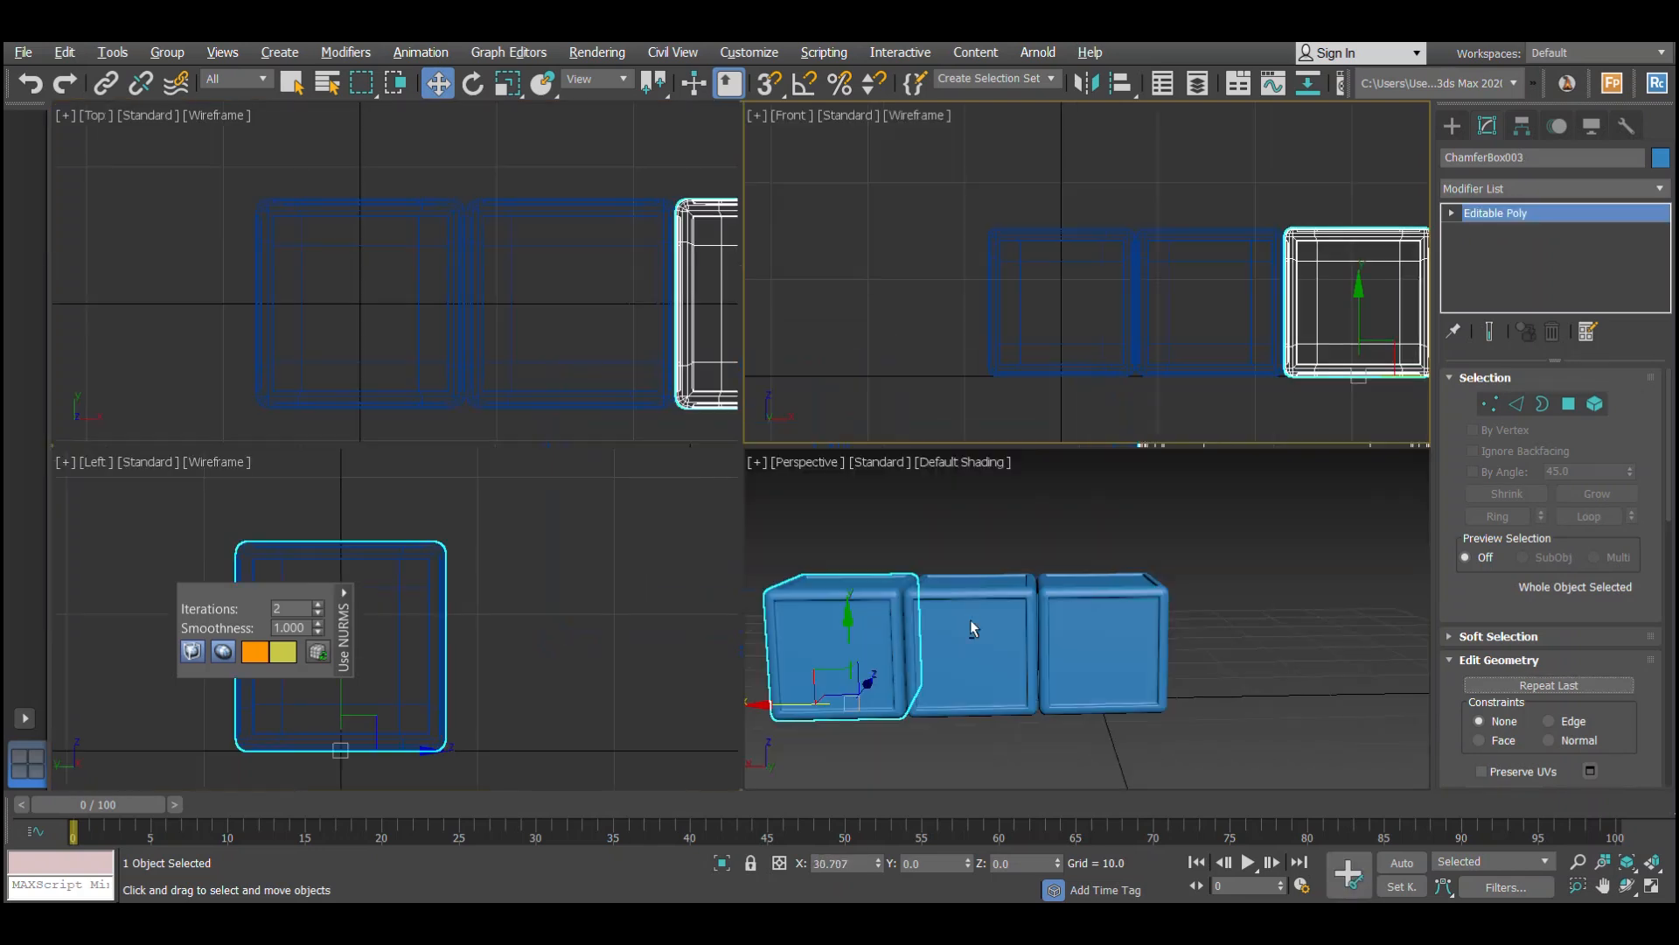
In the Front view, nudge both copied cubes toward the original, and move the outermost one about 0.12 units further inward along X.
key(alt+w)
alt+middle_drag(813, 613, 1004, 565)
click(885, 254)
alt+middle_drag(886, 261, 794, 306)
key(f)
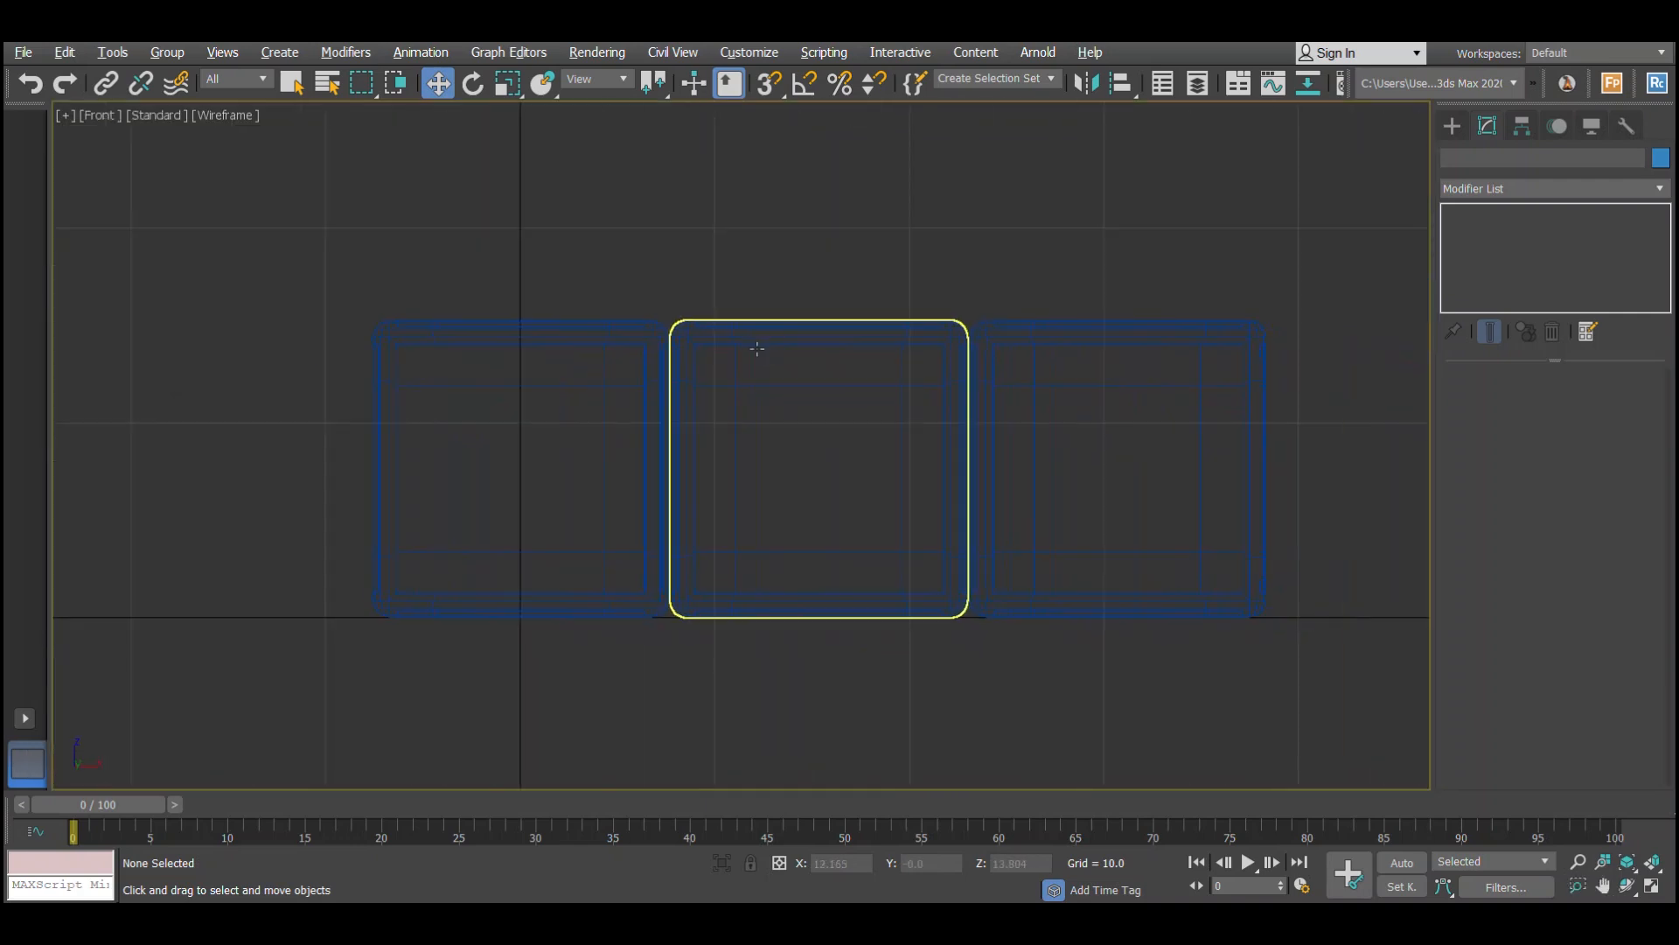
drag(799, 195, 1105, 555)
scroll(980, 473, up, 3)
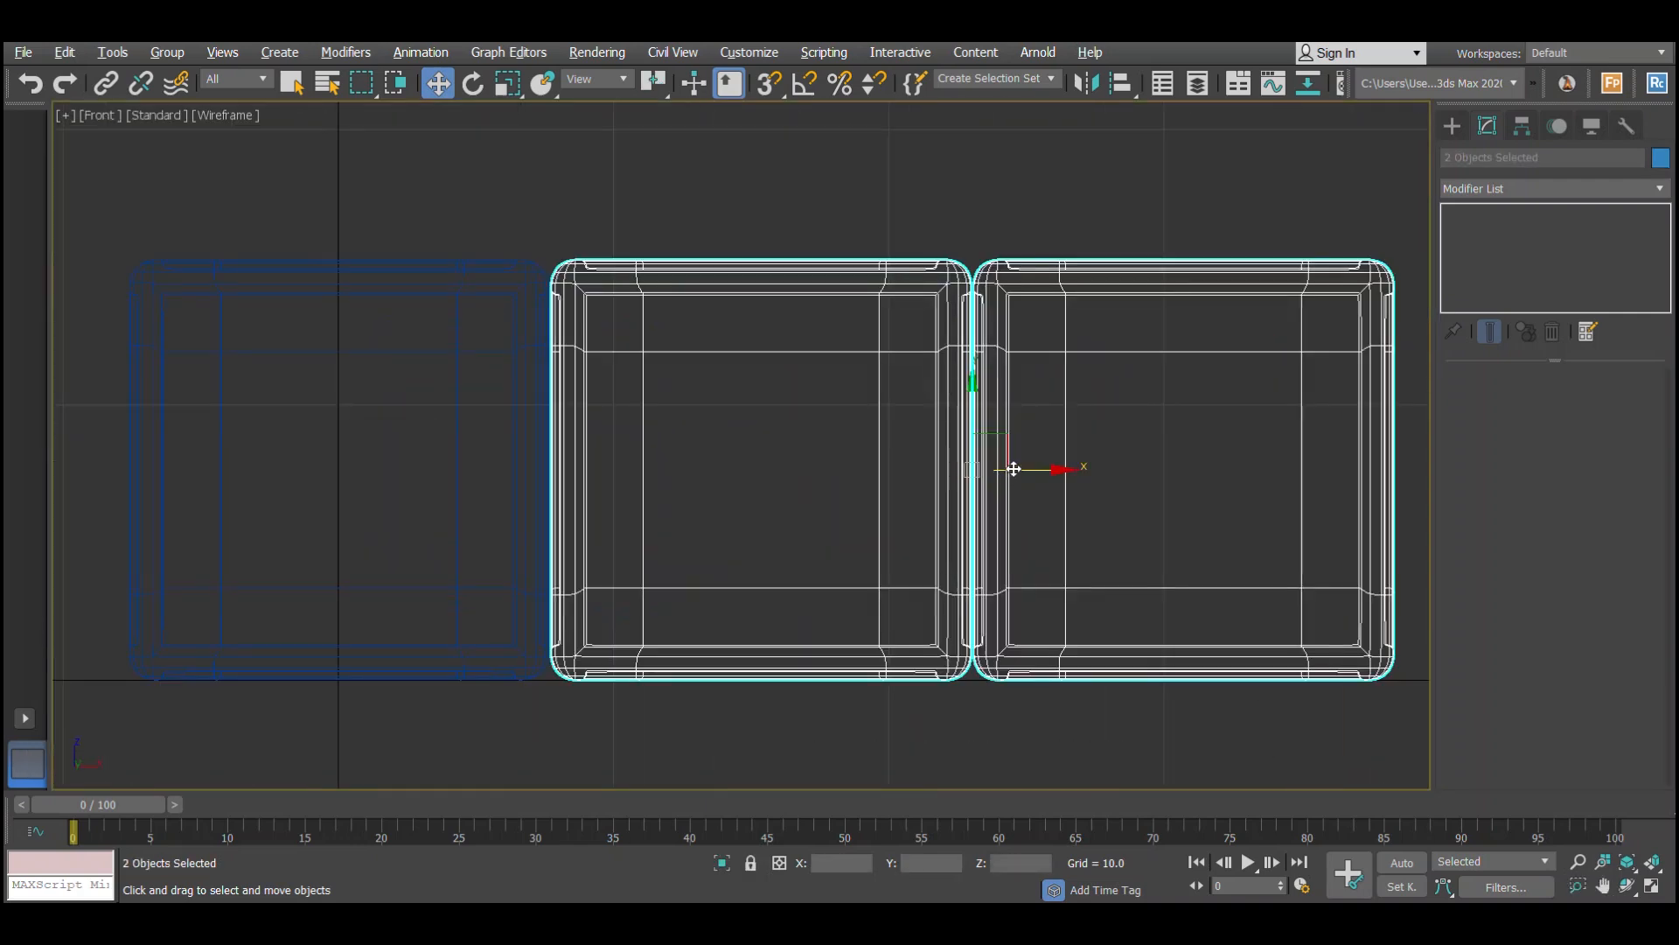
drag(1014, 468, 1011, 469)
middle_drag(1010, 469, 911, 503)
alt+drag(689, 209, 733, 476)
scroll(952, 535, up, 2)
middle_drag(1113, 747, 1016, 653)
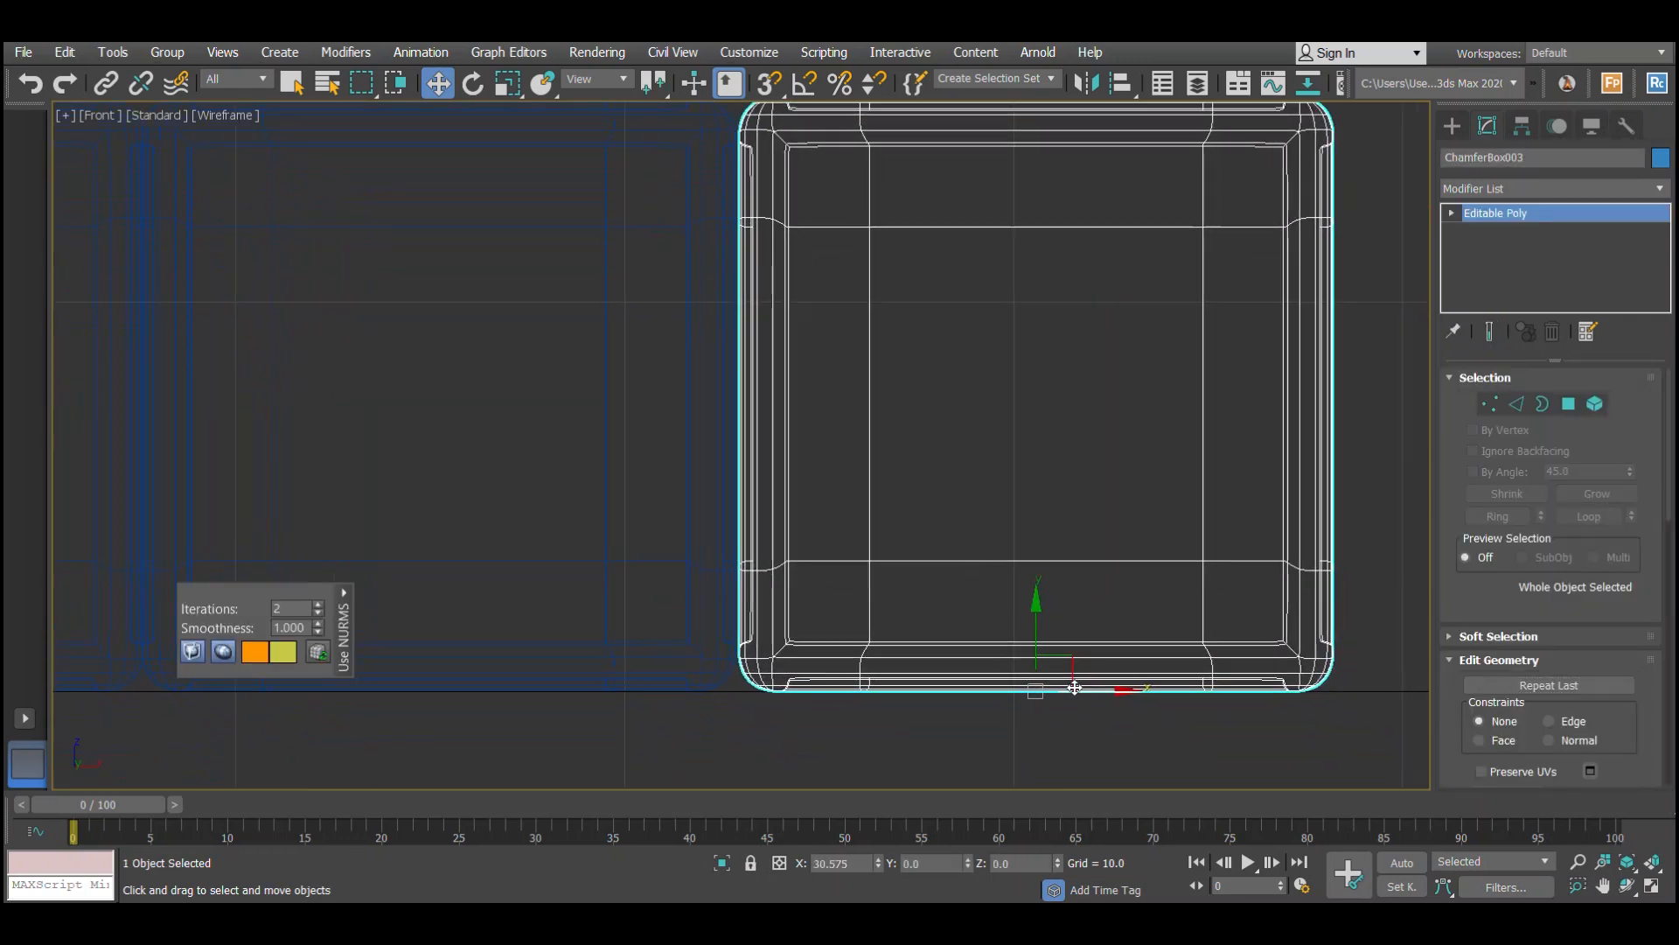
scroll(1072, 688, down, 5)
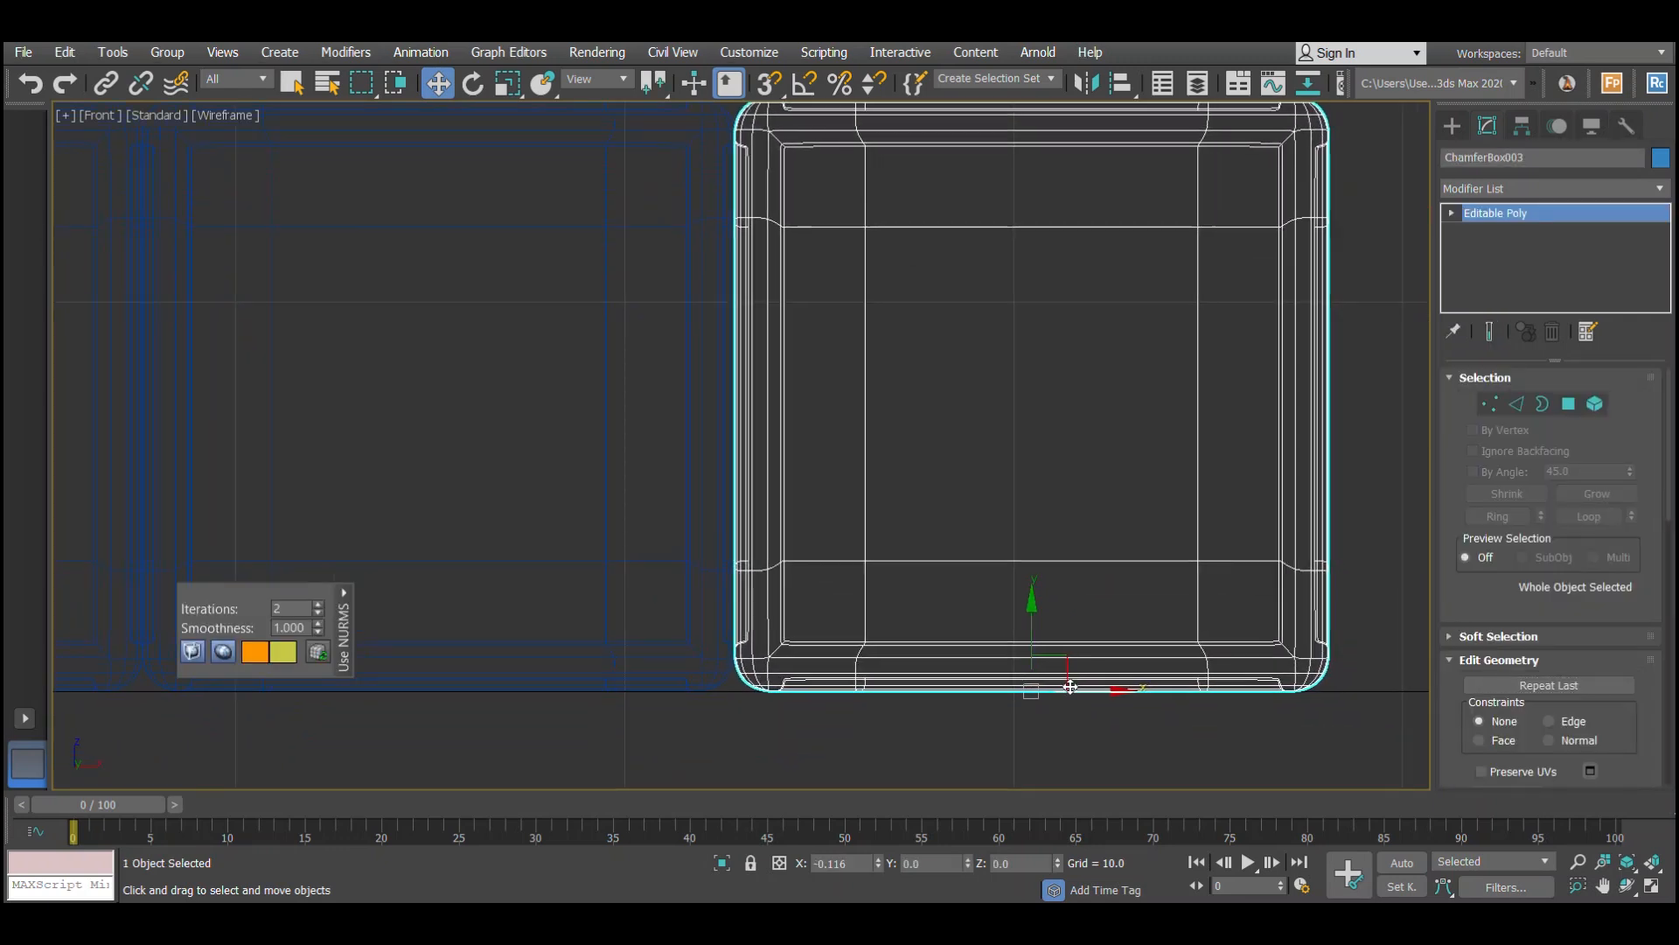
Select all three cubes and clone the row along Y in the Top view as 2 adjoining copies.
key(alt+w)
click(1109, 737)
key(alt+w)
alt+middle_drag(986, 688, 1036, 627)
drag(567, 284, 1150, 638)
key(alt+w)
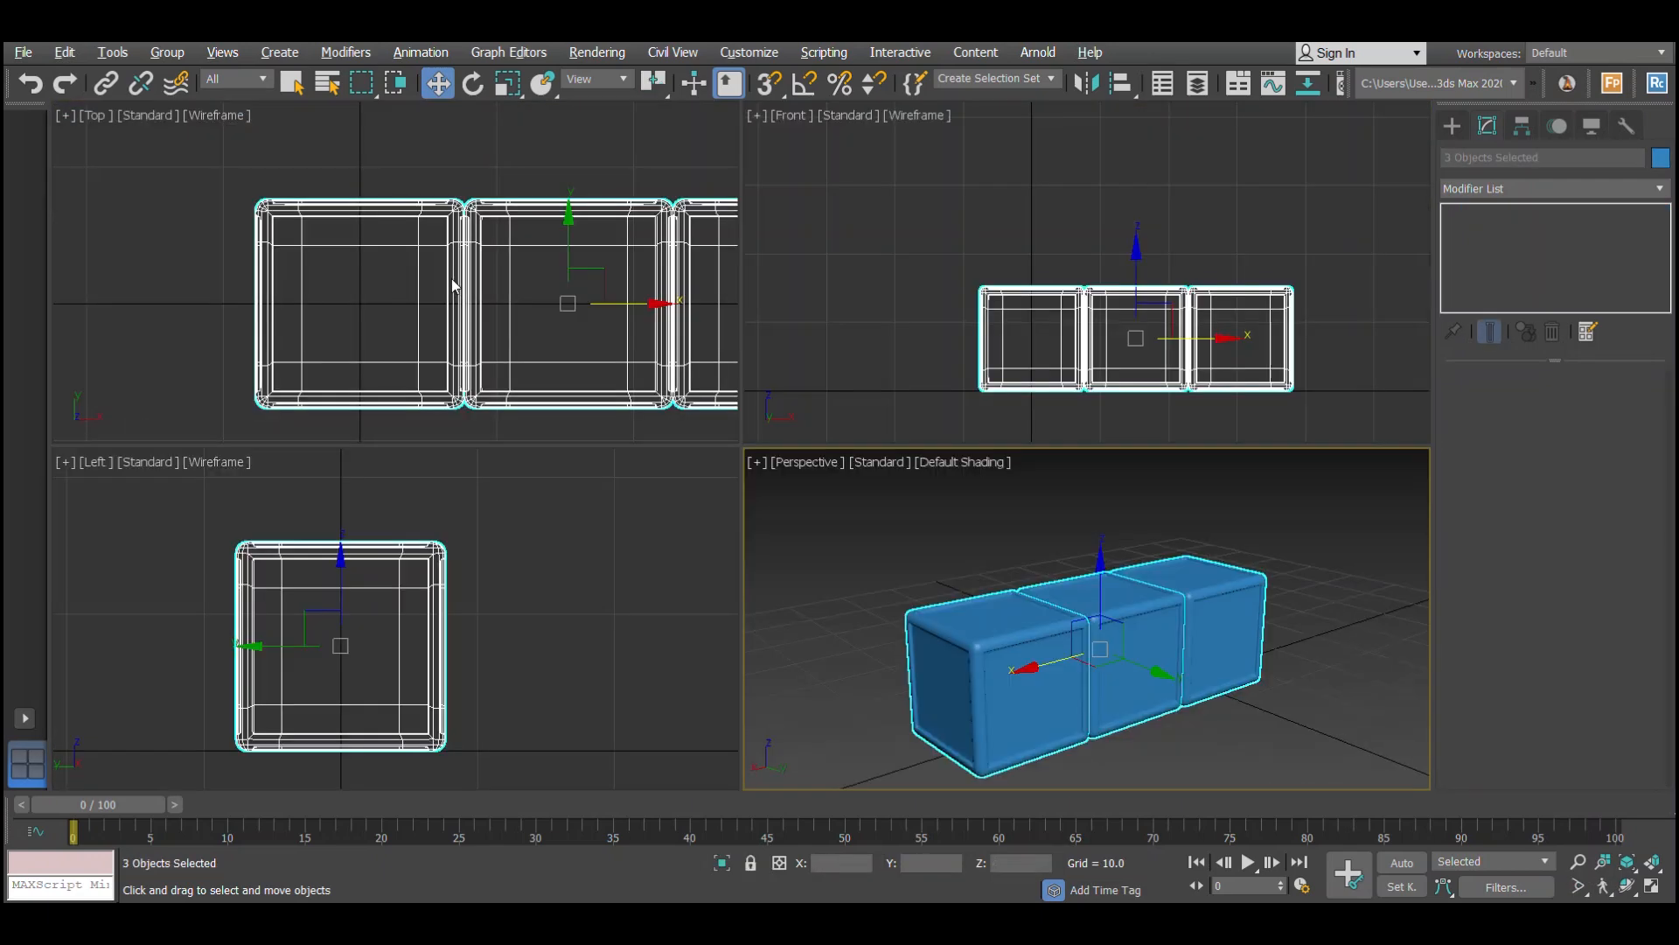
right_click(455, 285)
key(alt+w)
scroll(604, 364, down, 5)
middle_drag(729, 360, 705, 487)
scroll(705, 487, up, 3)
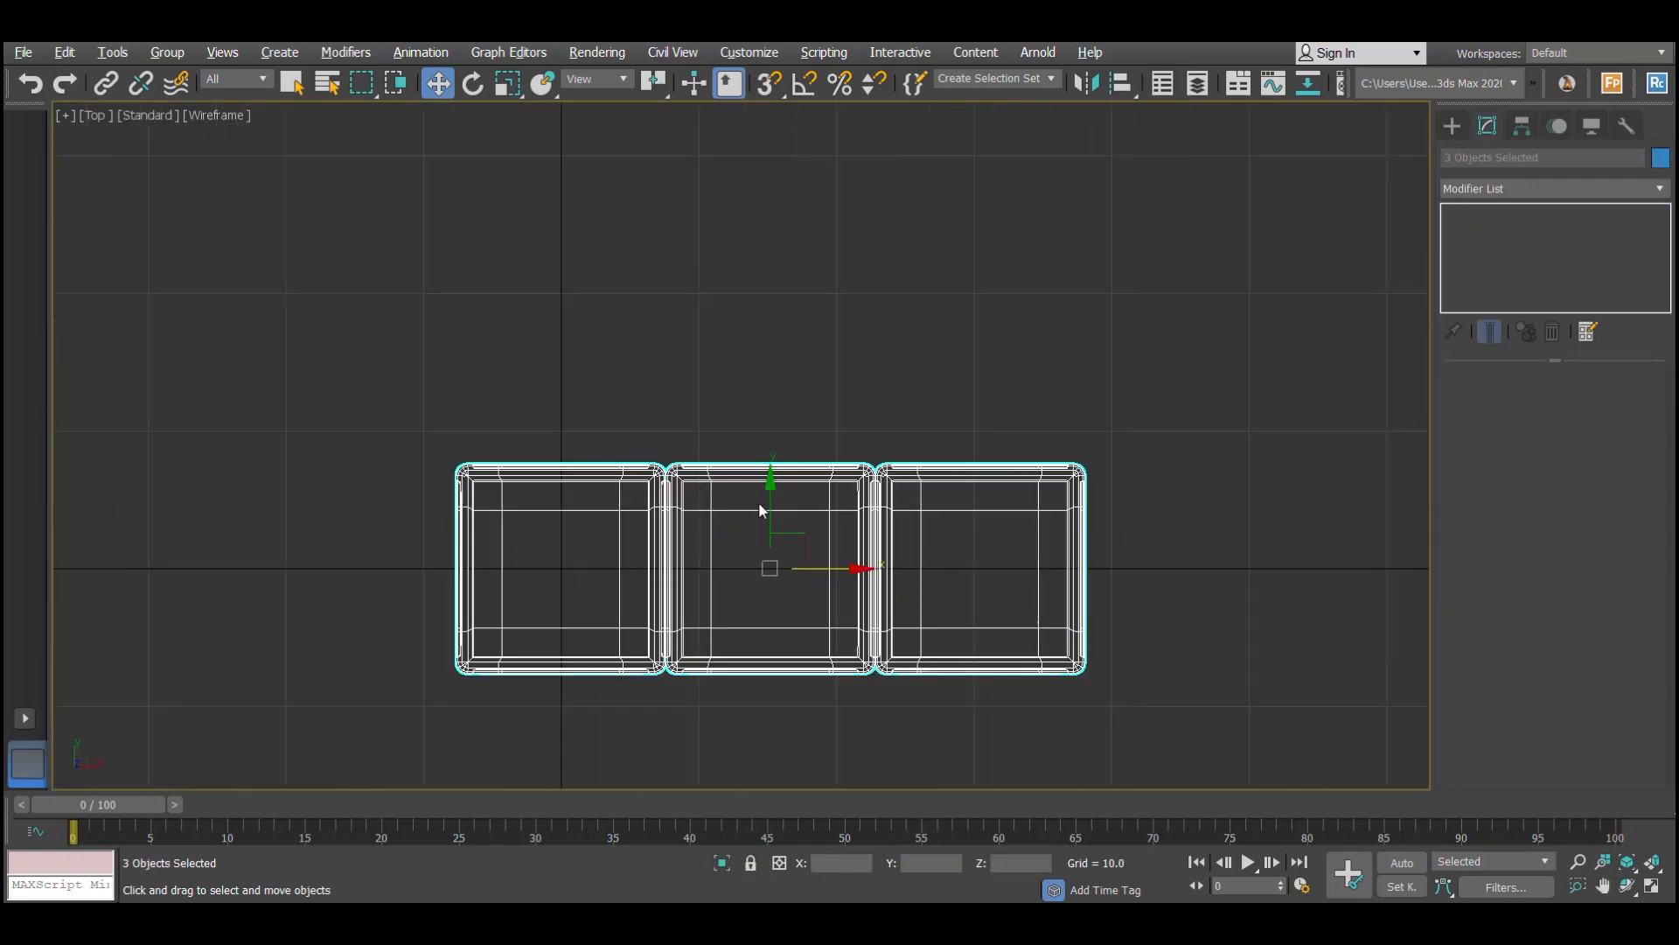
mouse_move(769, 515)
shift+mouse_down()
mouse_move(777, 269)
mouse_move(785, 306)
shift+mouse_up()
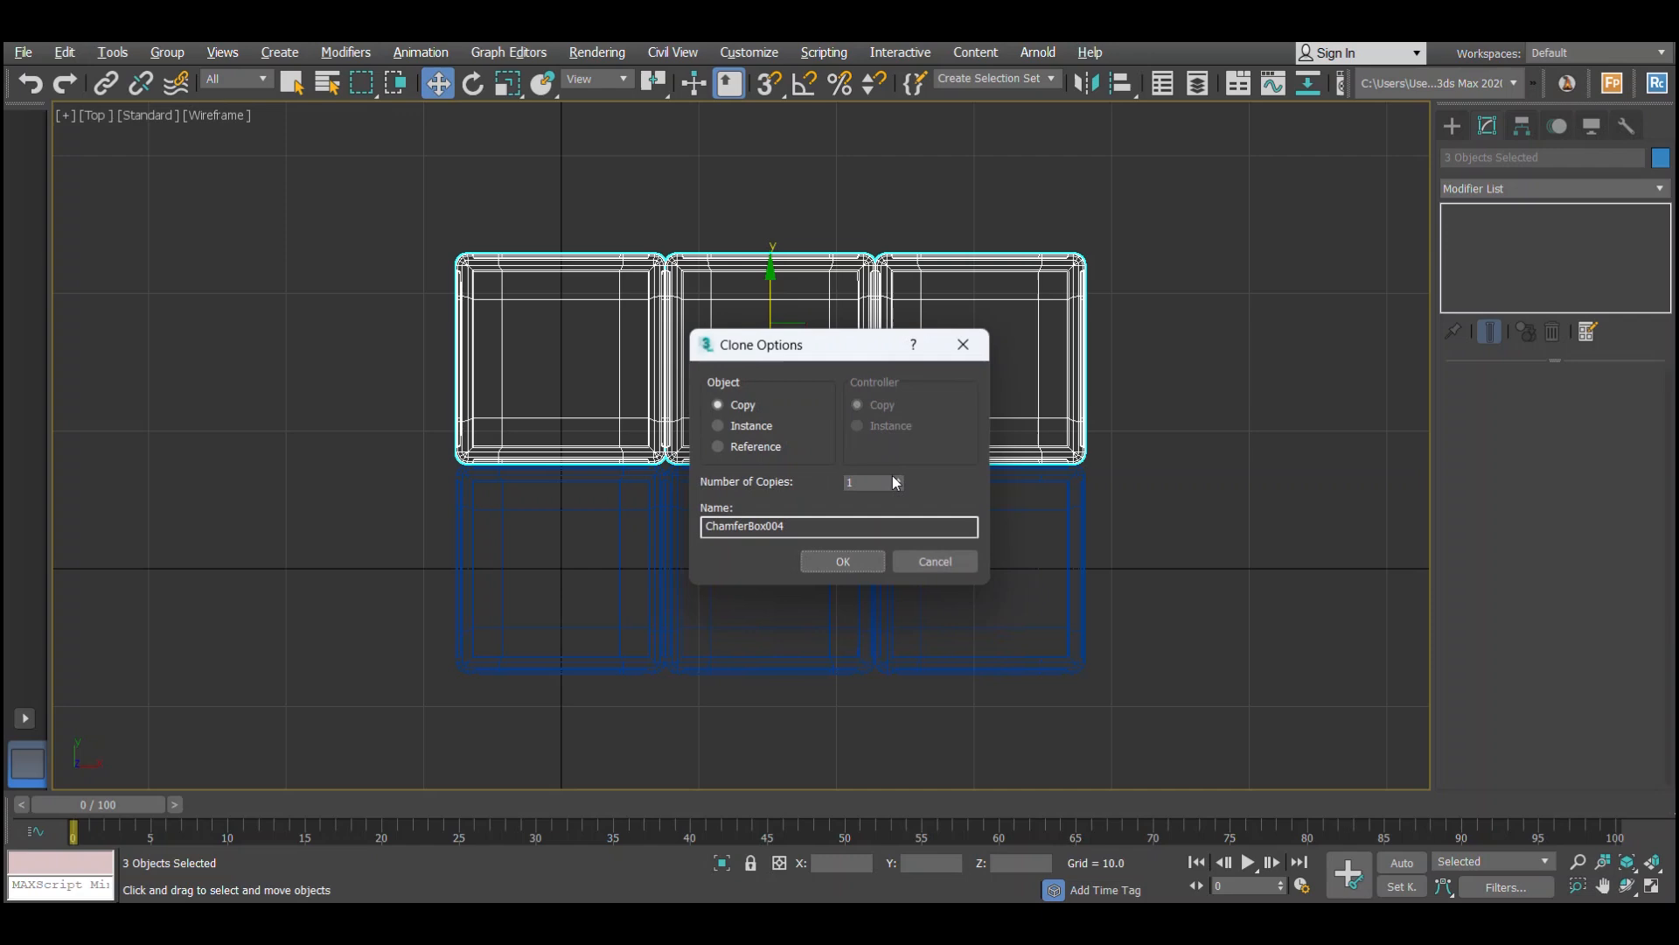
click(842, 561)
Select all nine cubes and clone the layer upward in the Front view as 2 stacked copies.
key(p)
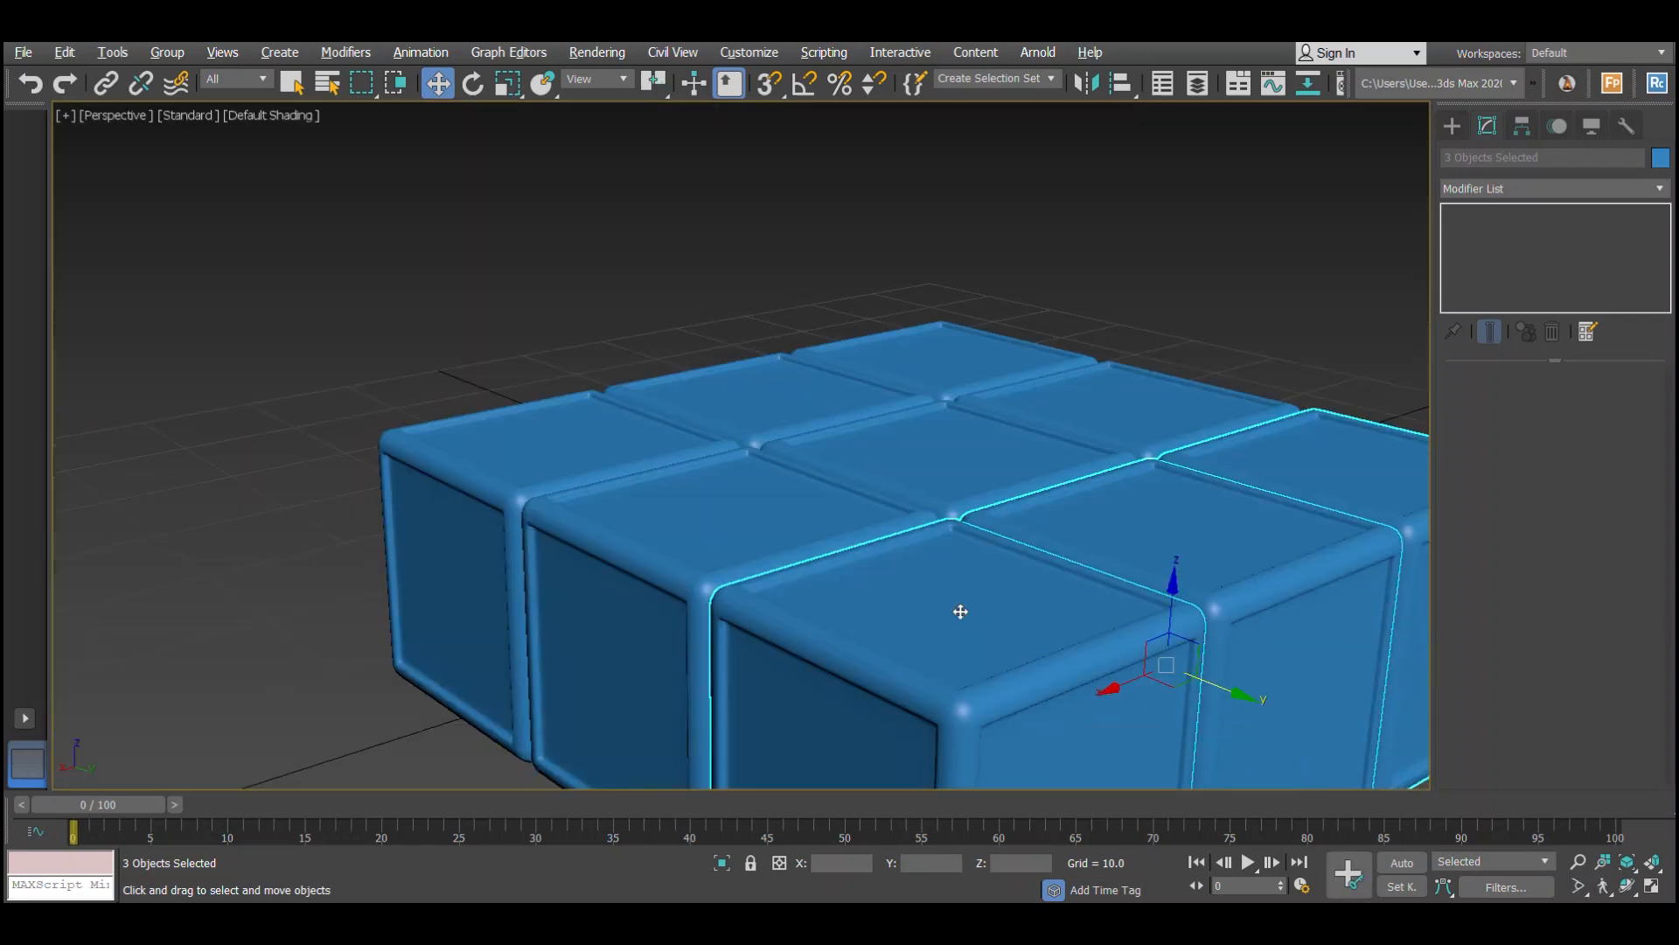
scroll(788, 567, down, 5)
key(alt+w)
right_click(1056, 307)
key(alt+w)
drag(437, 343, 1207, 663)
scroll(713, 521, down, 4)
middle_drag(713, 521, 689, 551)
scroll(690, 549, up, 4)
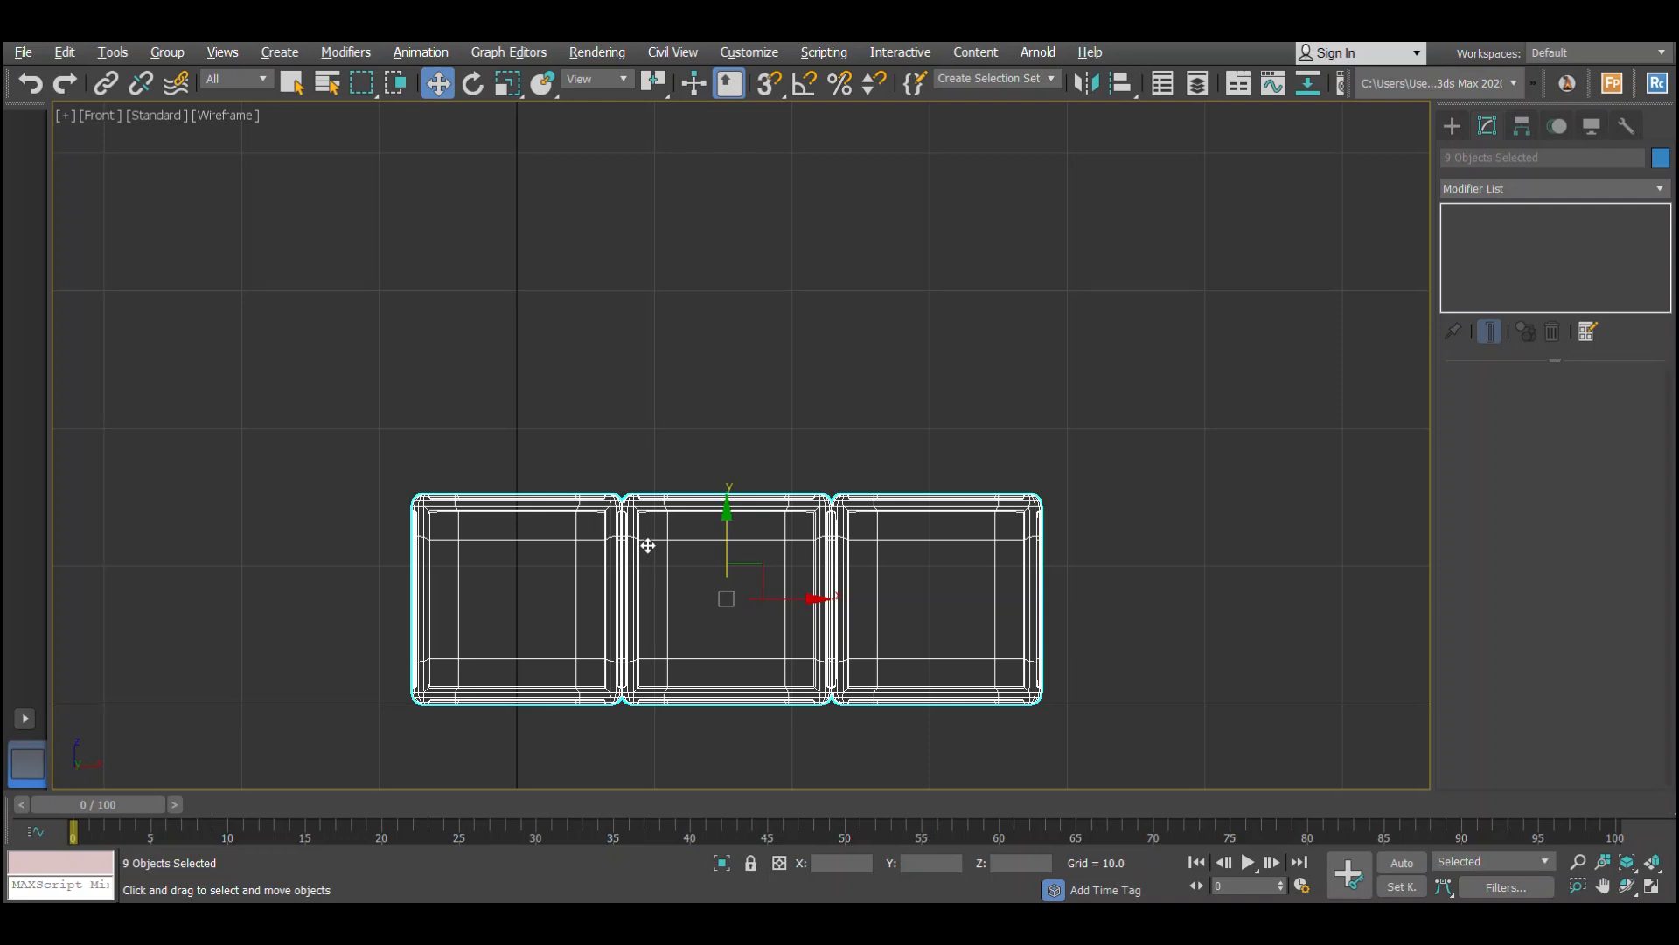
middle_drag(650, 545, 600, 522)
mouse_move(676, 533)
shift+mouse_down()
mouse_move(672, 263)
mouse_move(675, 321)
shift+mouse_up()
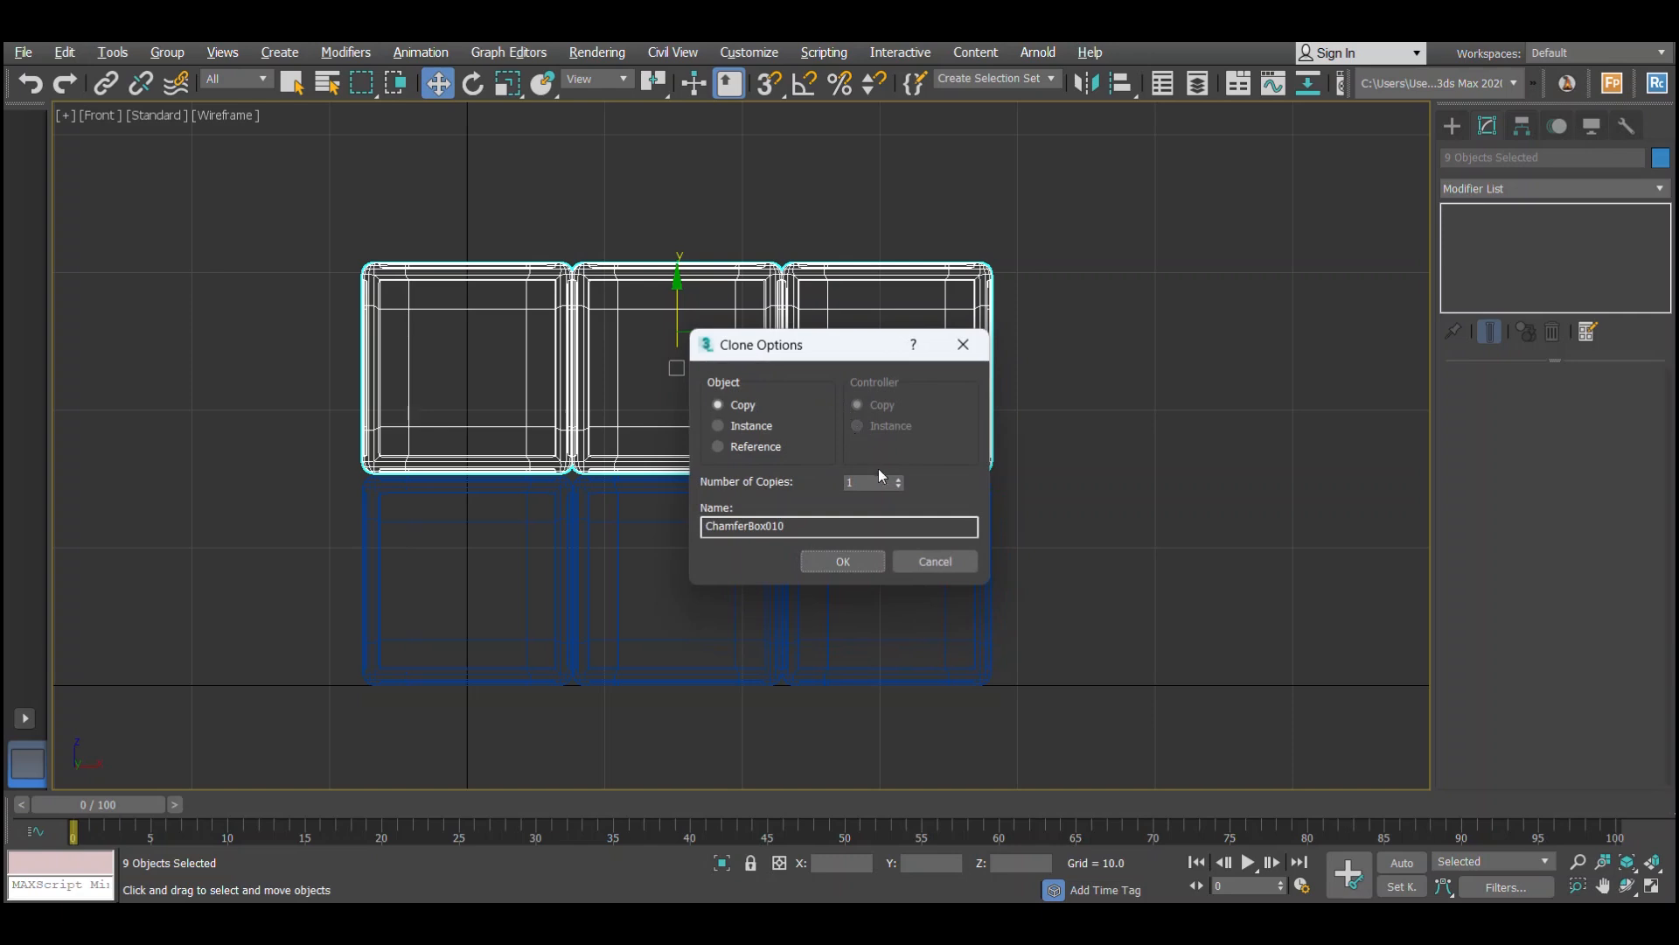
click(869, 560)
Deselect the cubes and inspect the stacked 3×3×3 arrangement in the Perspective view.
scroll(869, 560, down, 5)
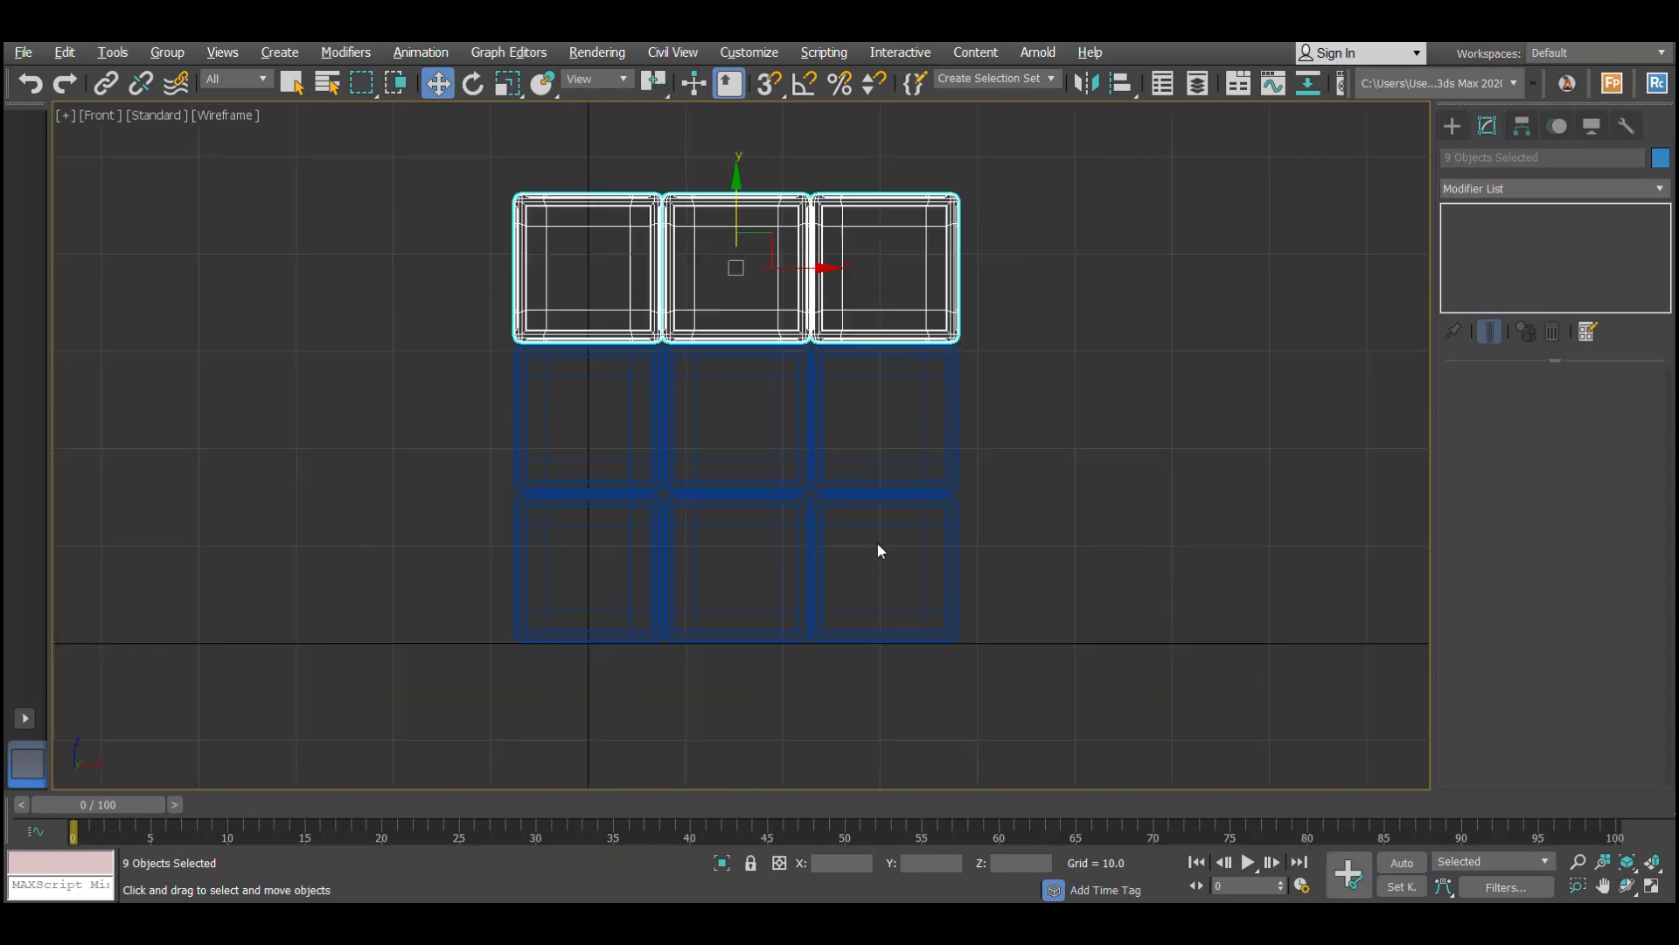
key(alt+w)
middle_click(1110, 607)
key(alt+w)
click(1109, 607)
alt+middle_drag(1073, 533, 919, 569)
scroll(778, 474, up, 3)
middle_drag(798, 483, 852, 436)
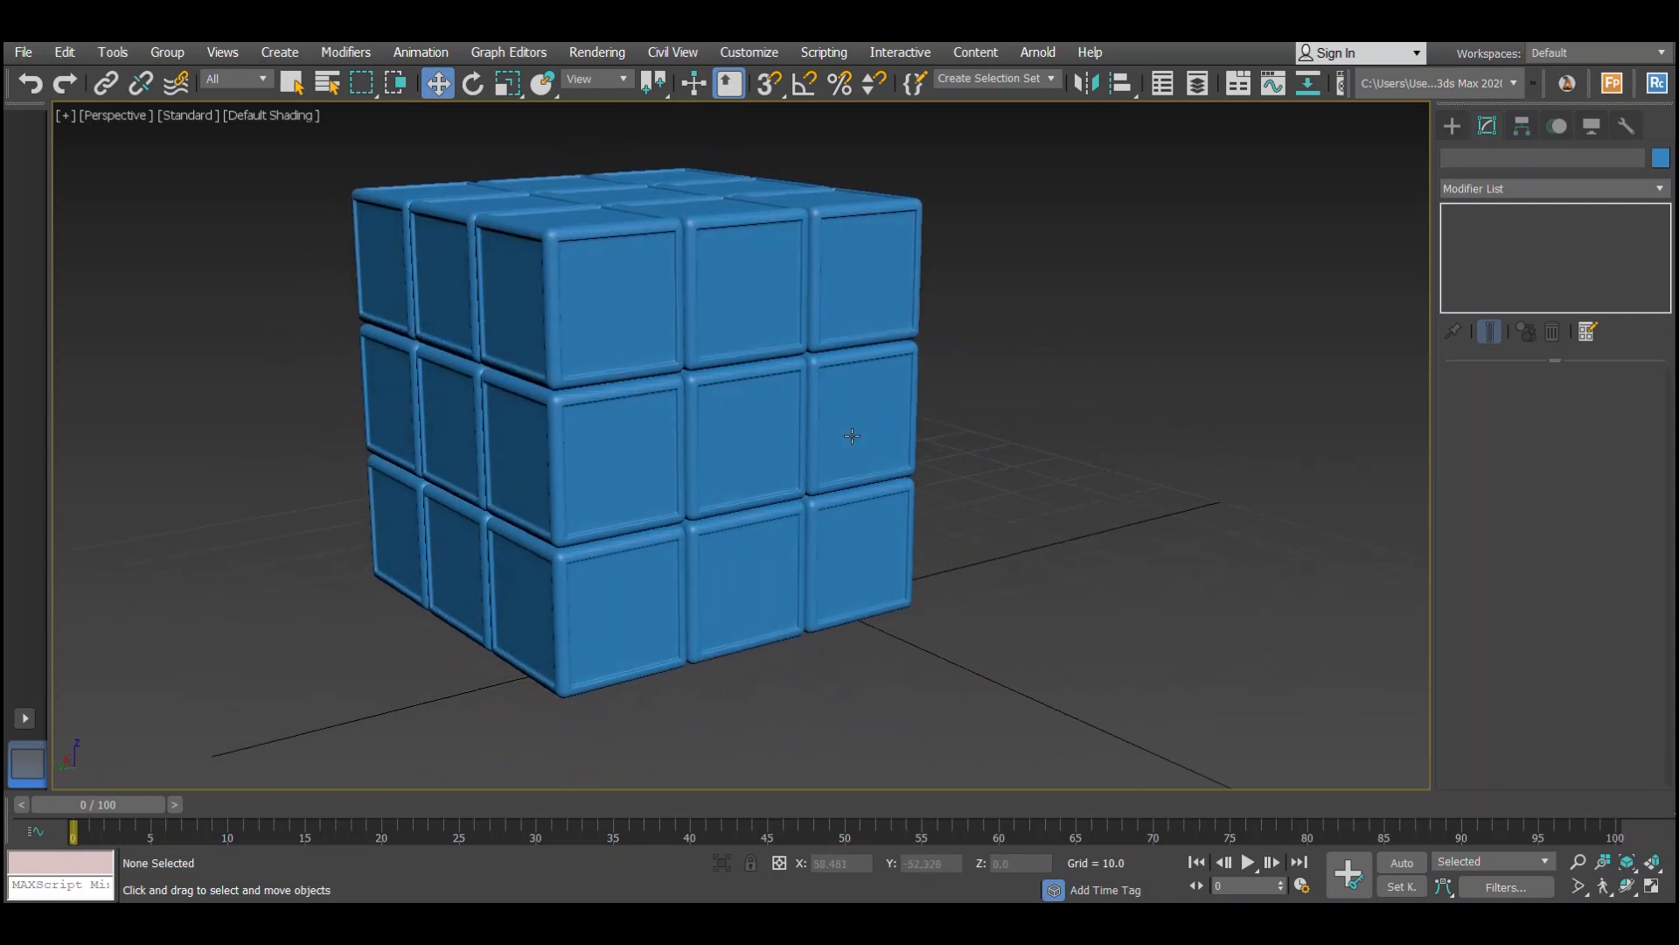
alt+middle_drag(1003, 464, 994, 517)
Attach all the other chamfer boxes to the small cube at the center of one side, using the attach list.
click(801, 479)
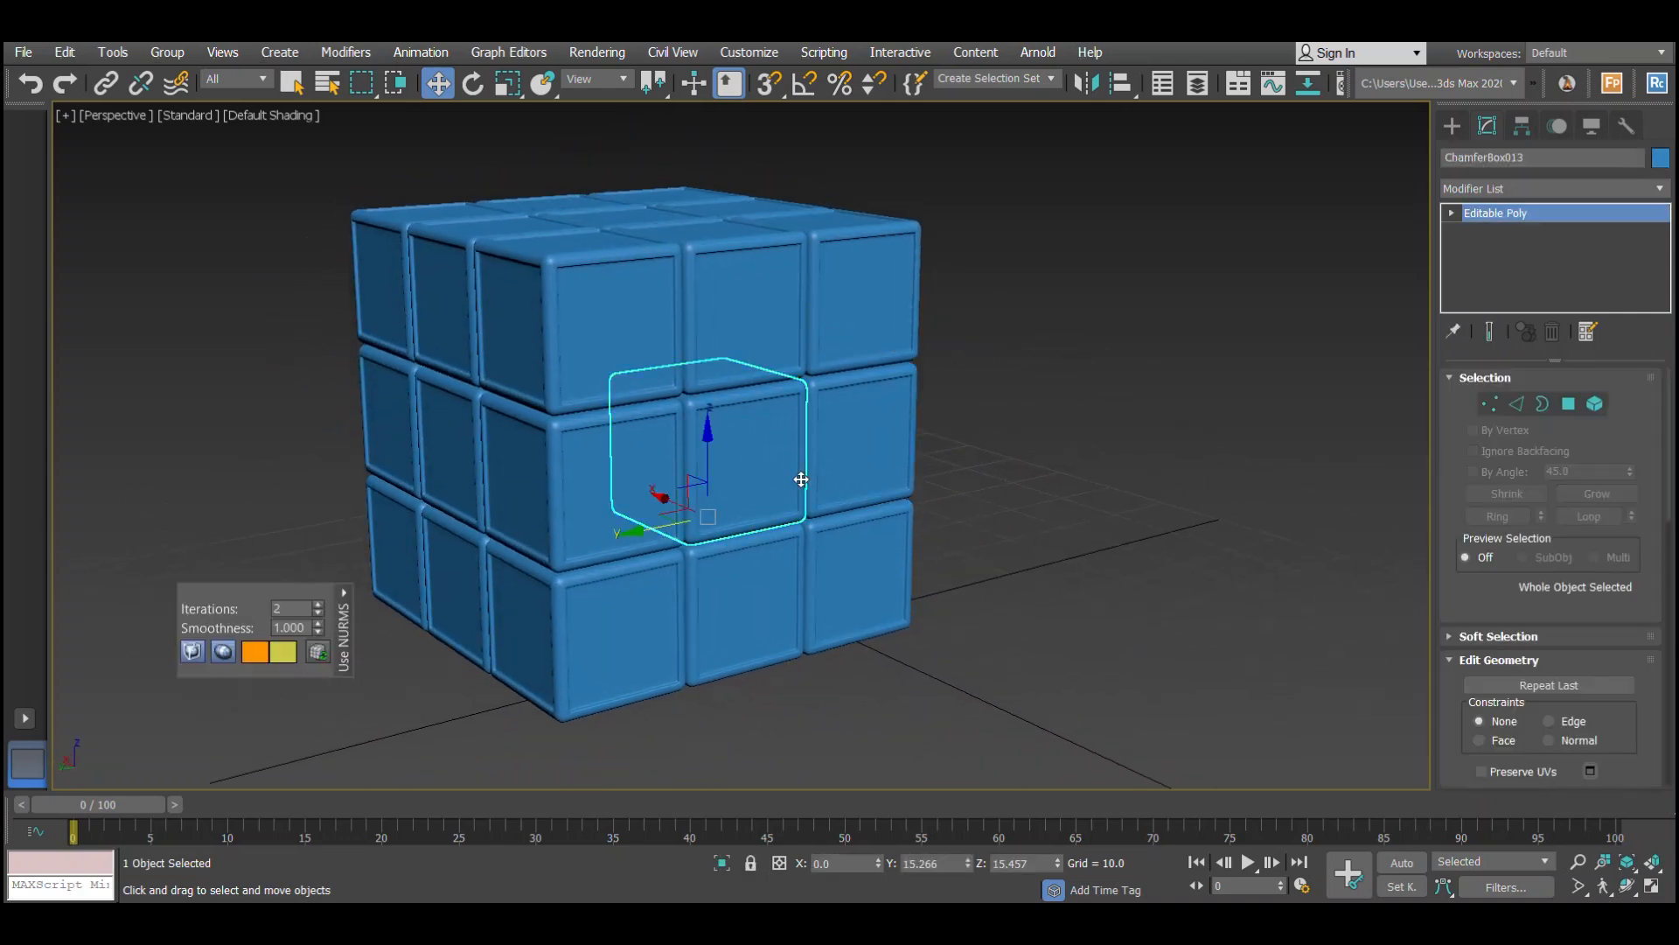
scroll(1494, 598, down, 3)
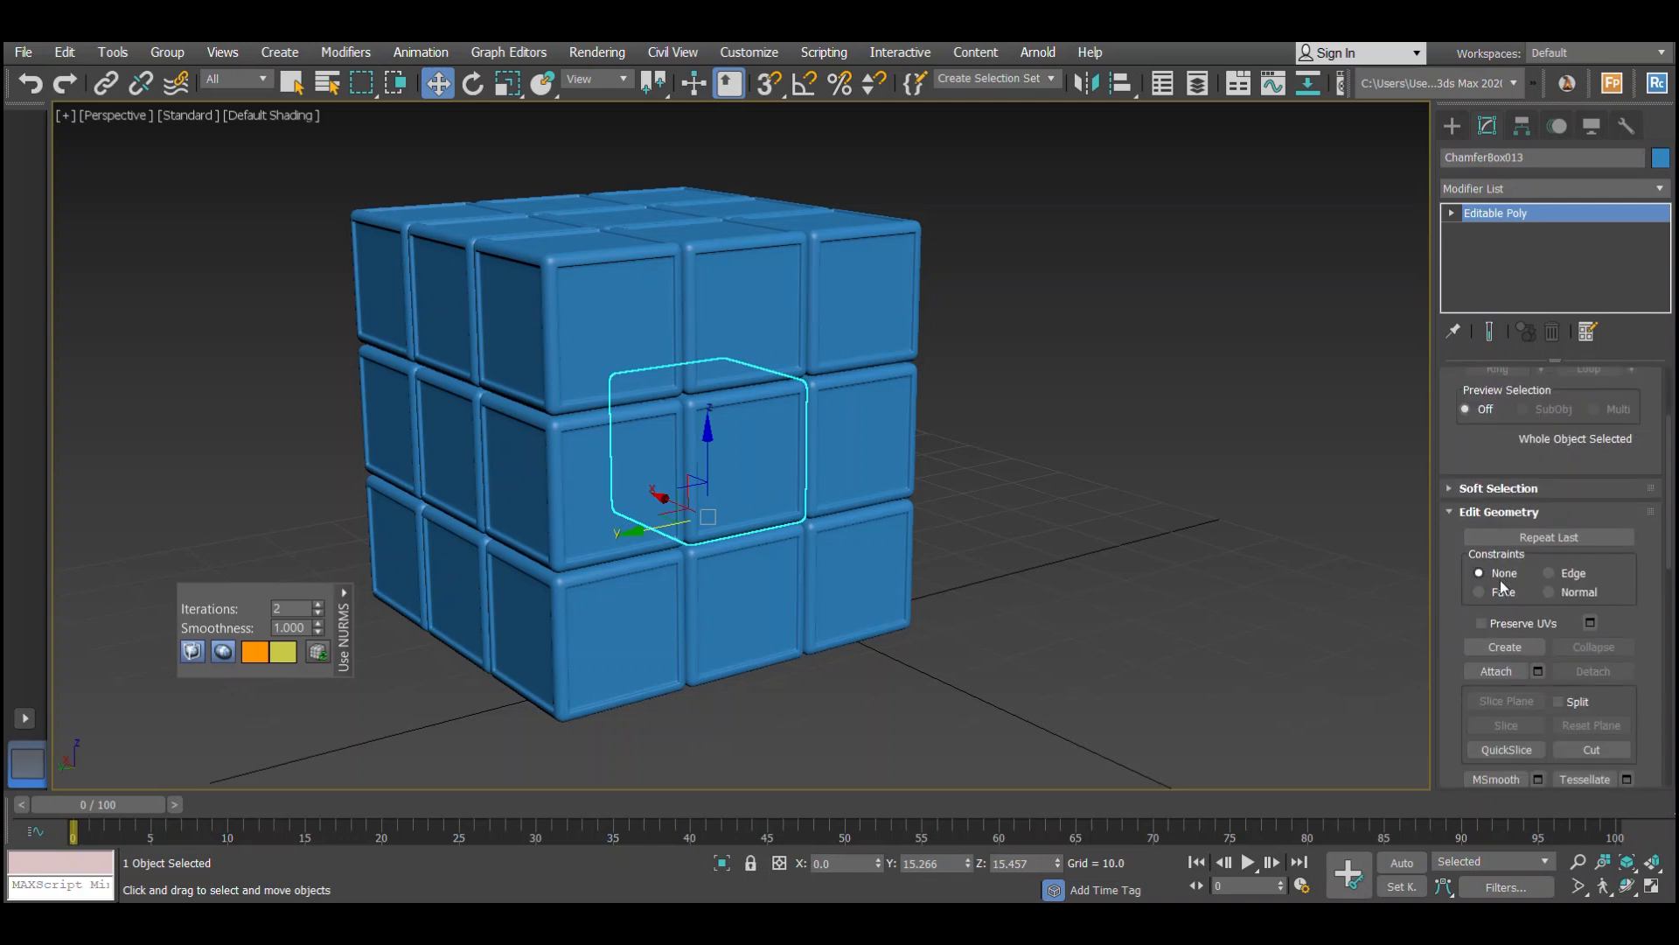
click(1538, 671)
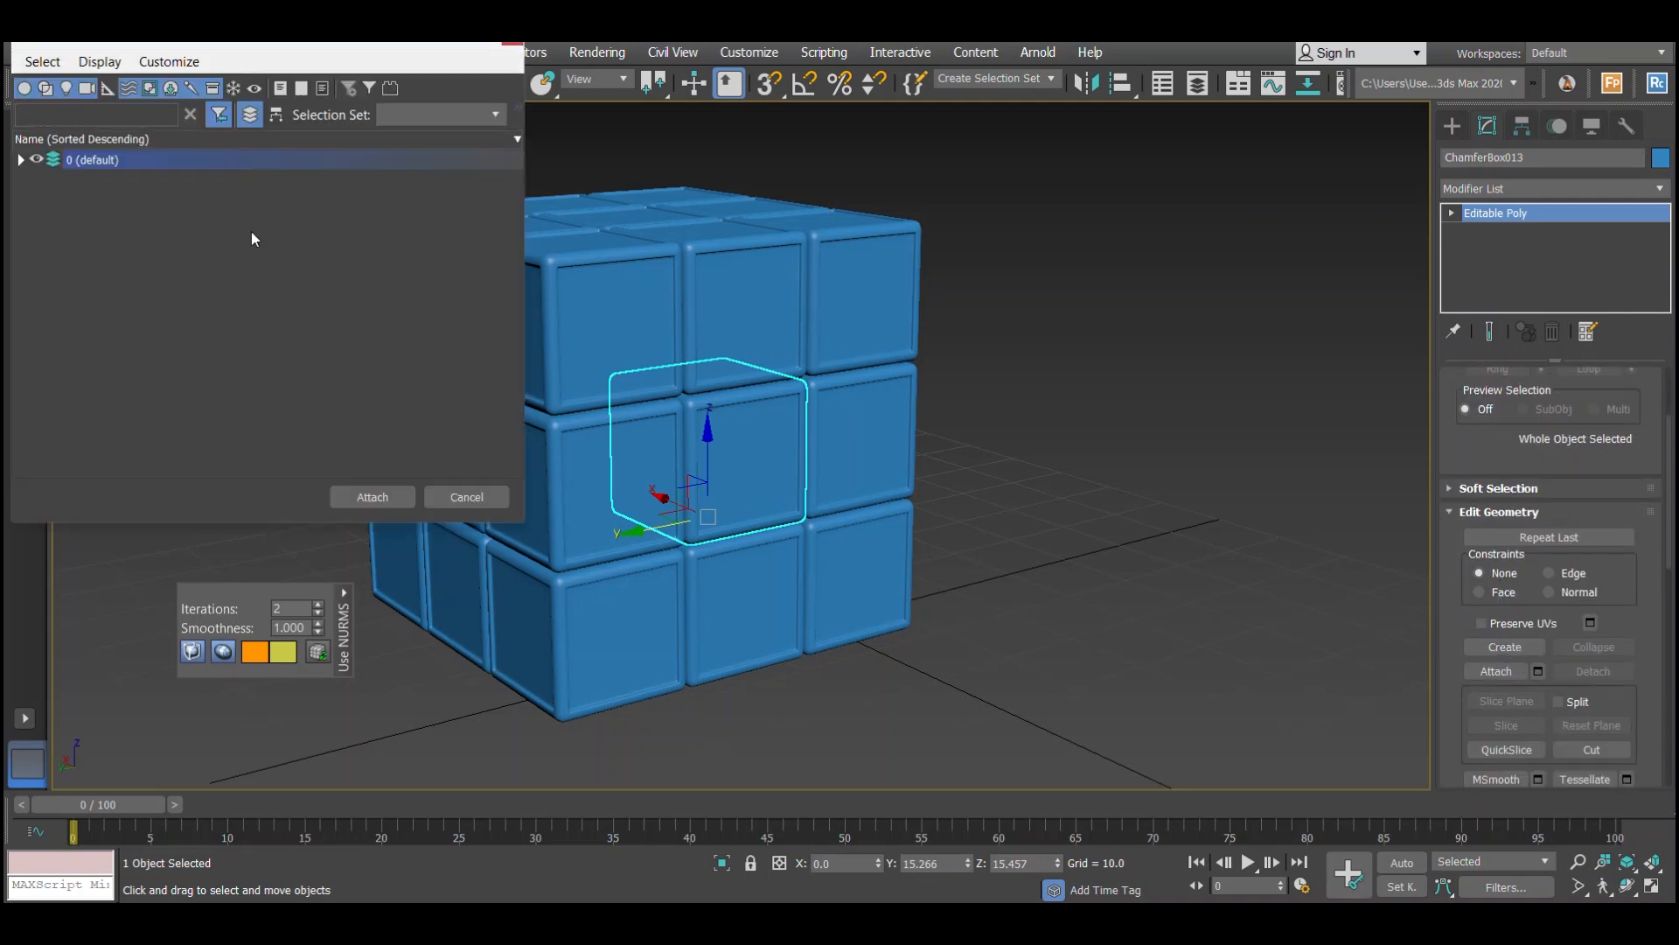
click(20, 160)
scroll(186, 288, down, 4)
shift+click(154, 442)
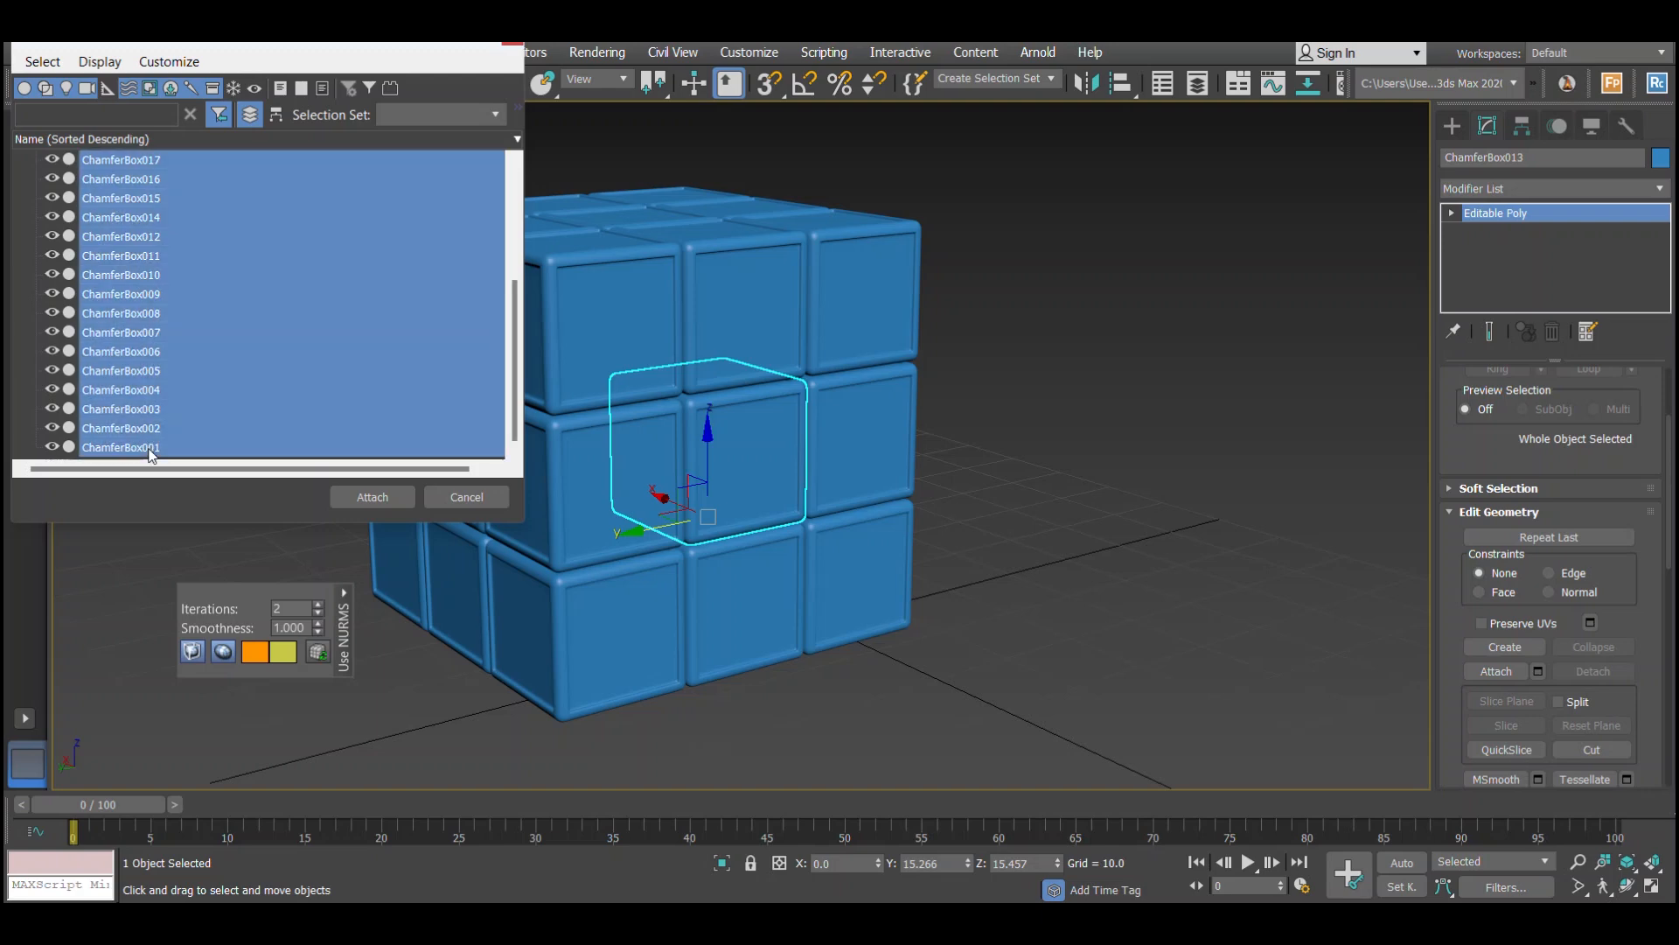
click(372, 497)
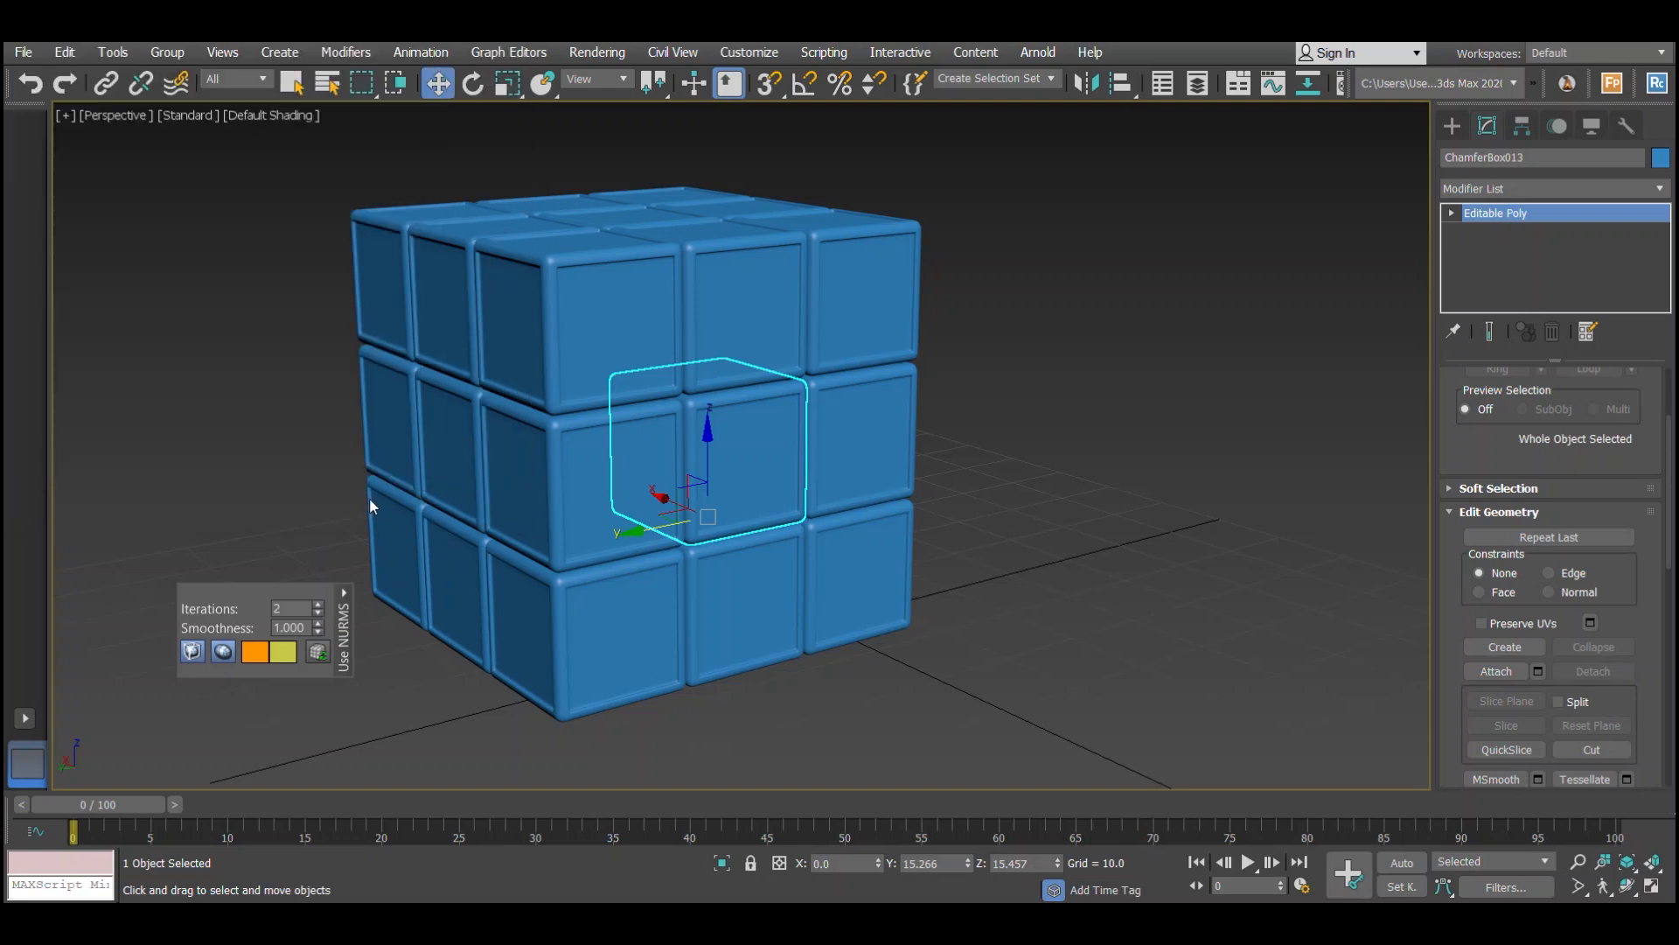
Open the Material Editor and assign the 01 - Default material to the attached cube.
key(z)
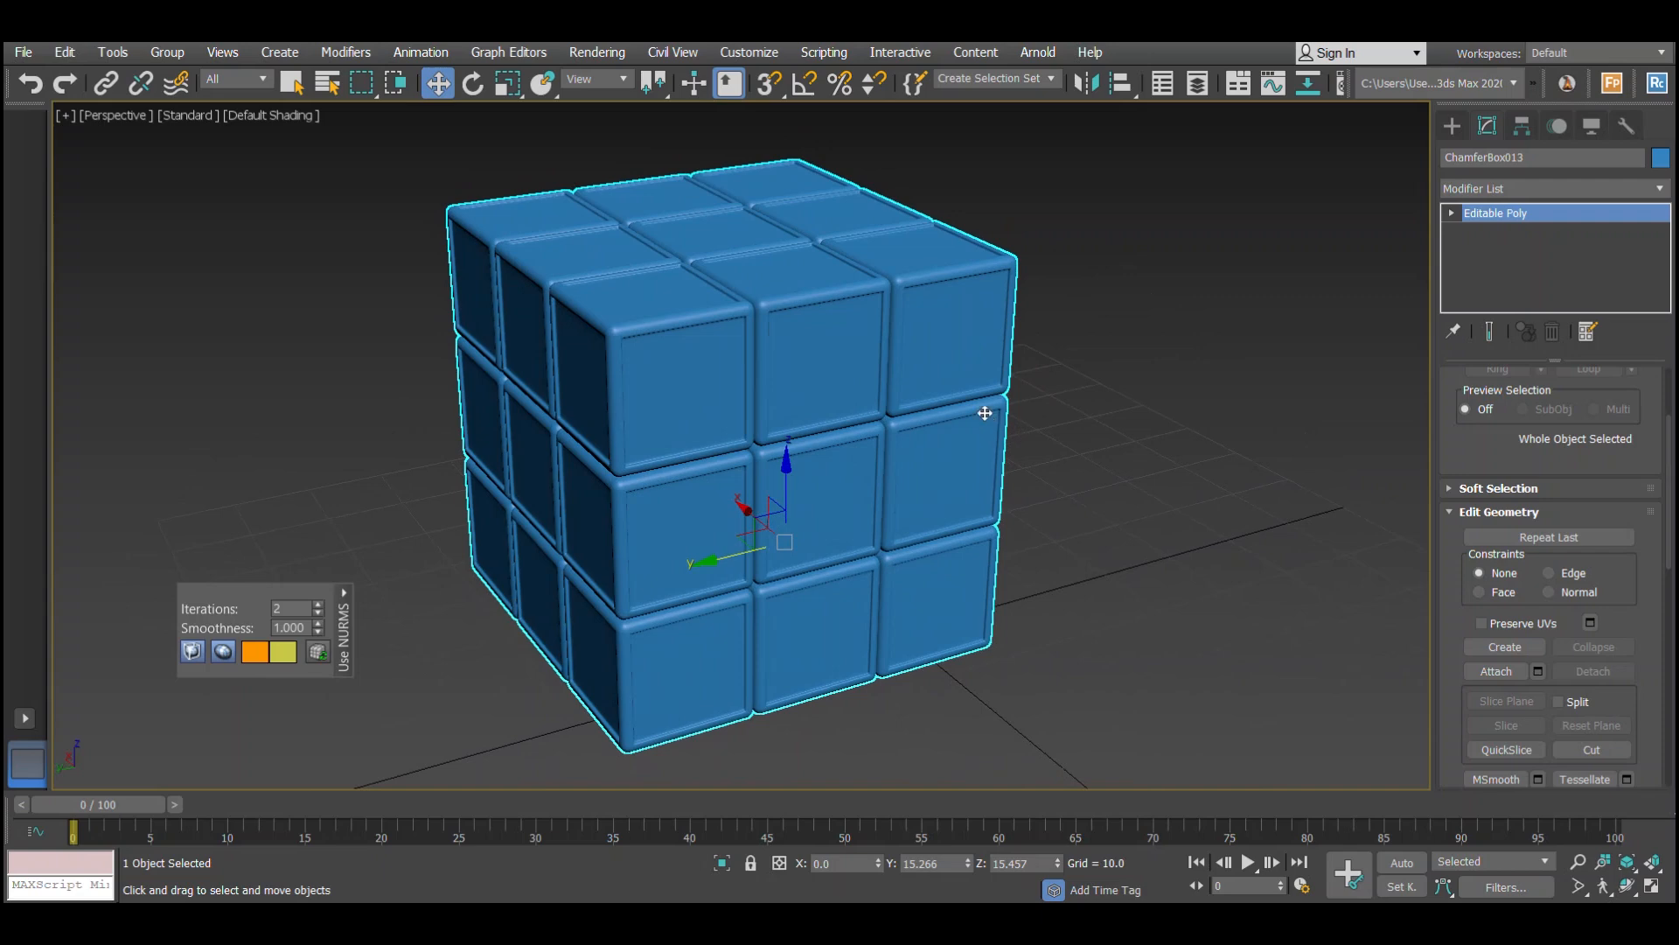
key(m)
drag(470, 115, 1239, 139)
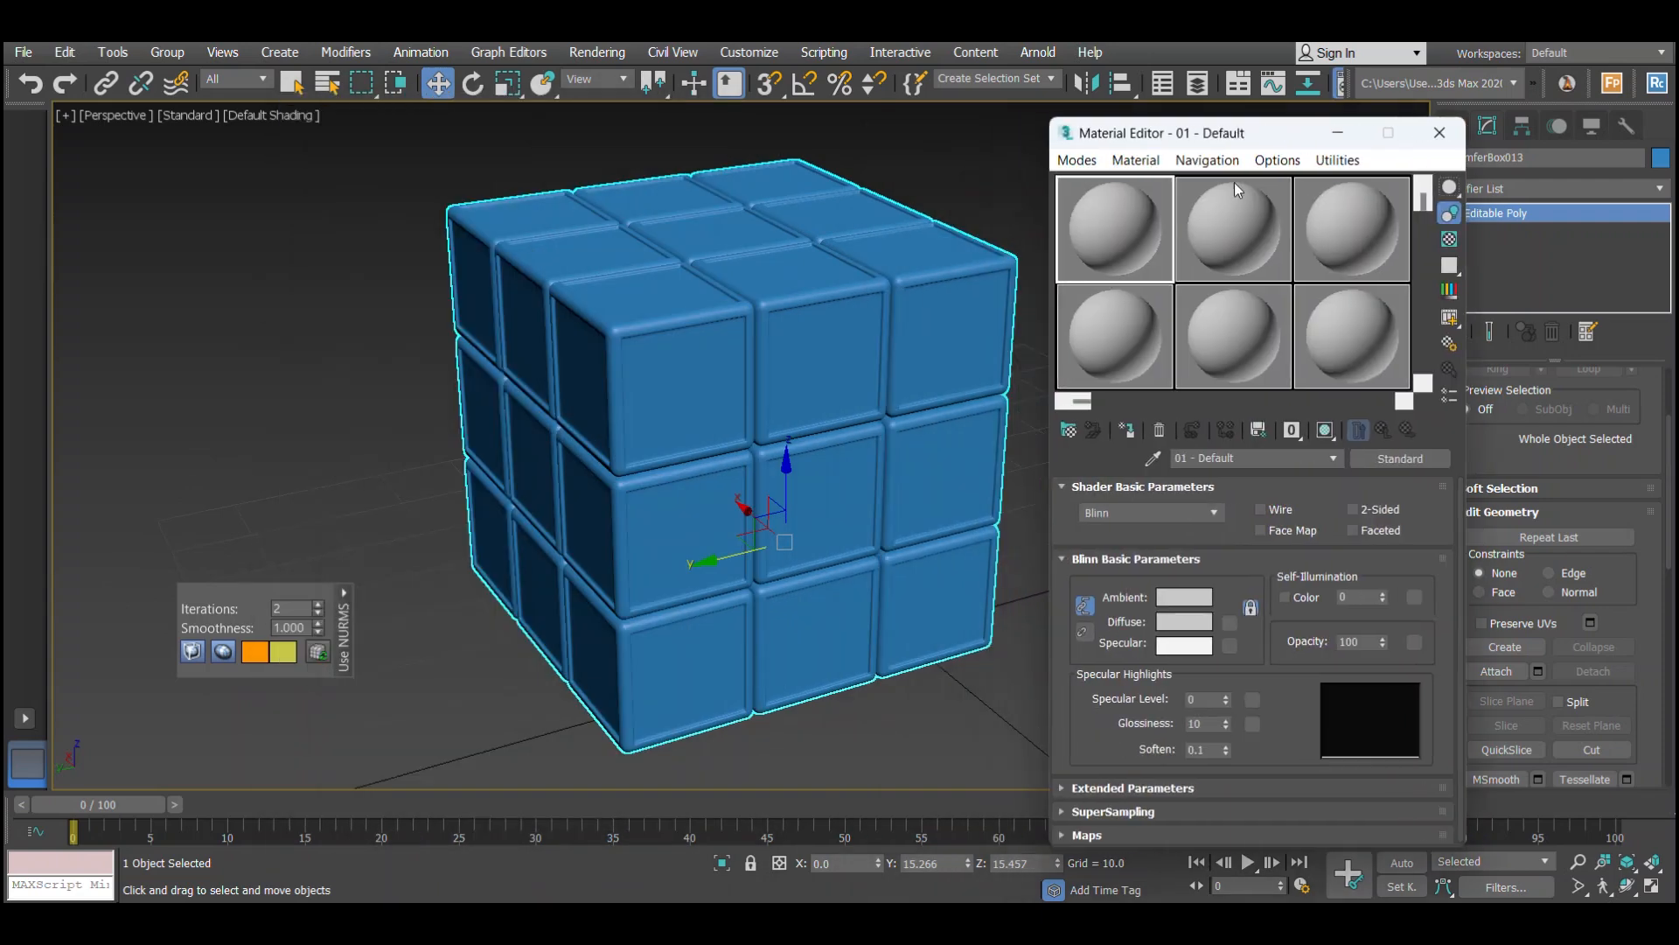
click(1128, 430)
Change the 01 - Default material's type to Physical Material and apply the Glossy Paint preset.
click(1400, 459)
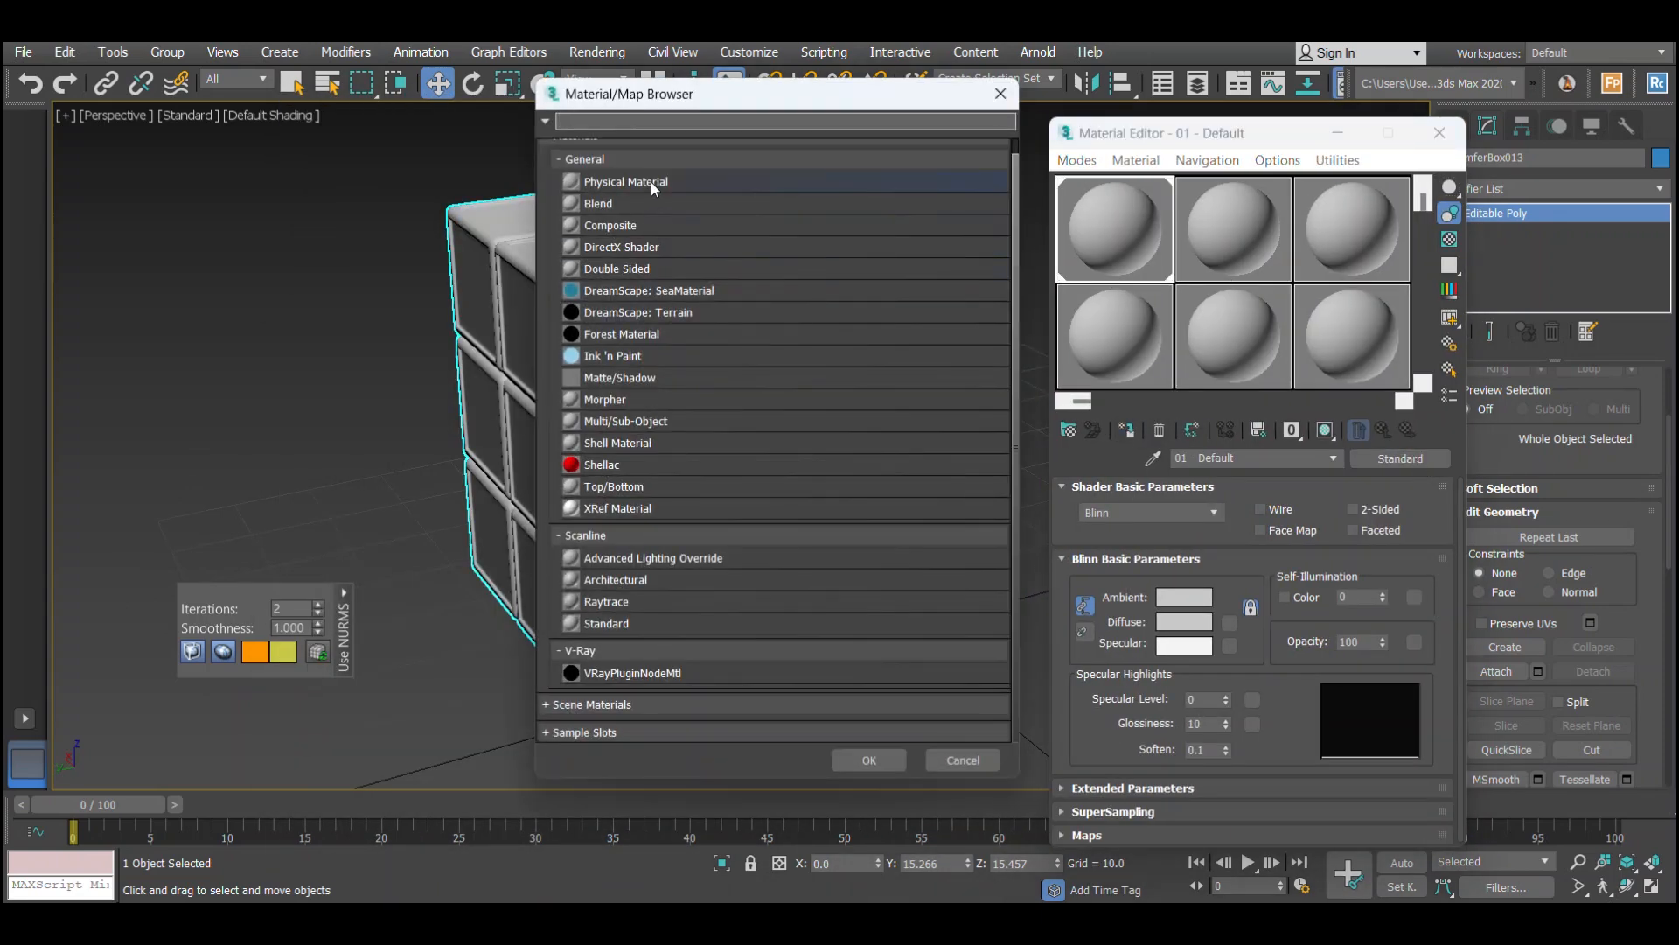
double_click(650, 182)
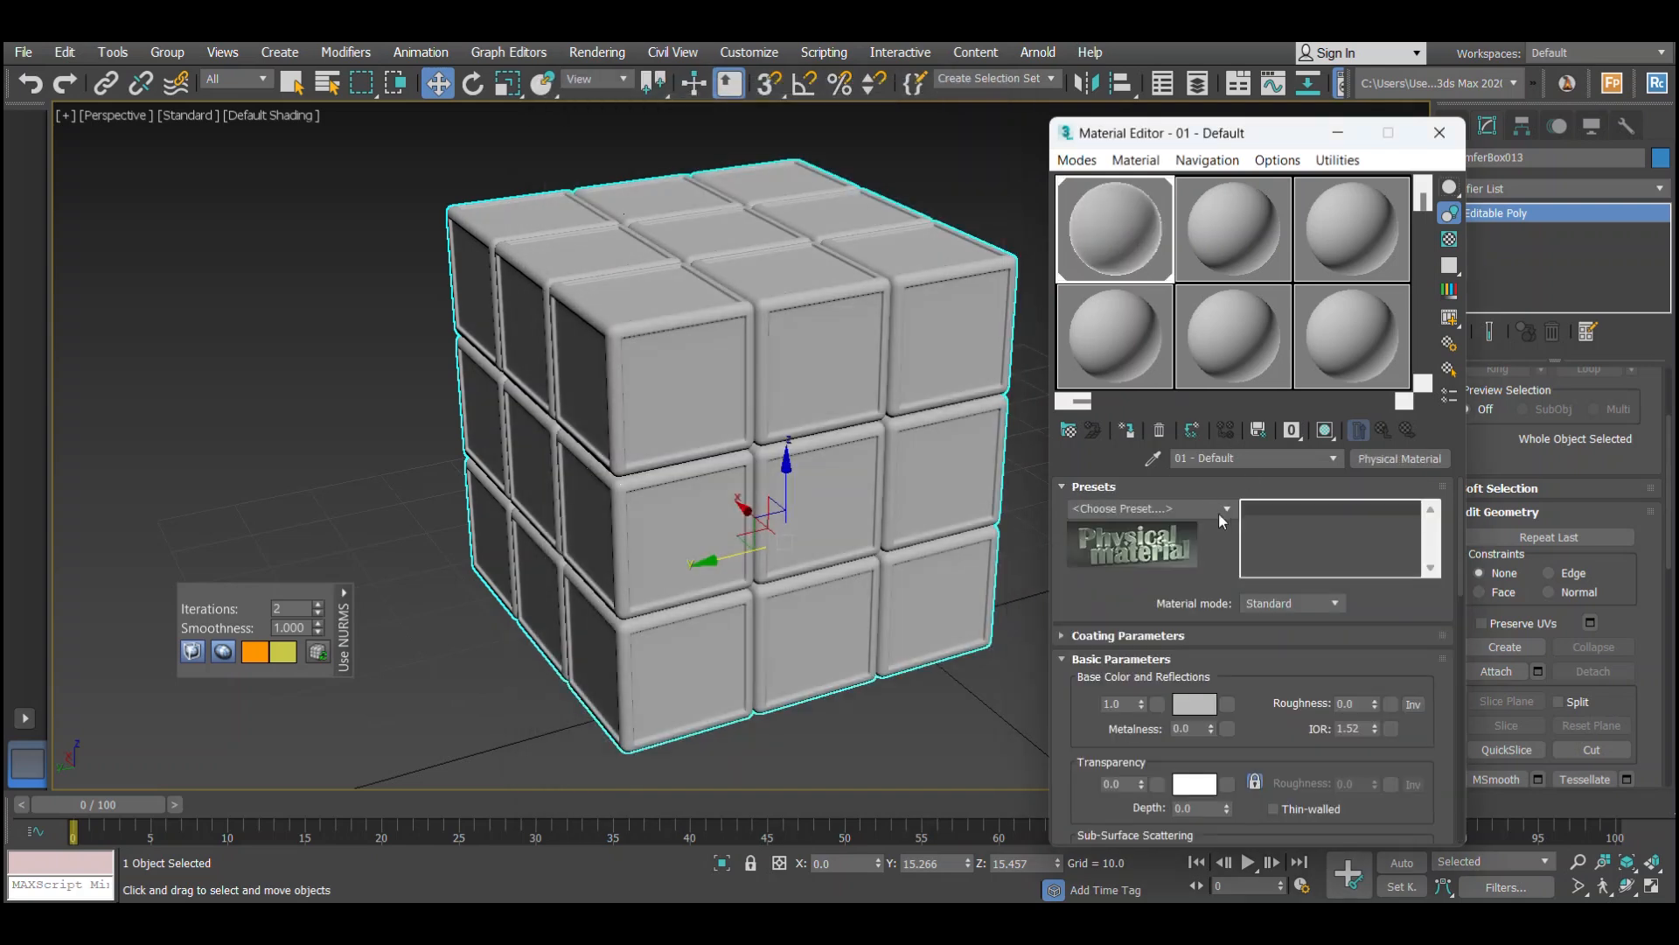
click(1225, 510)
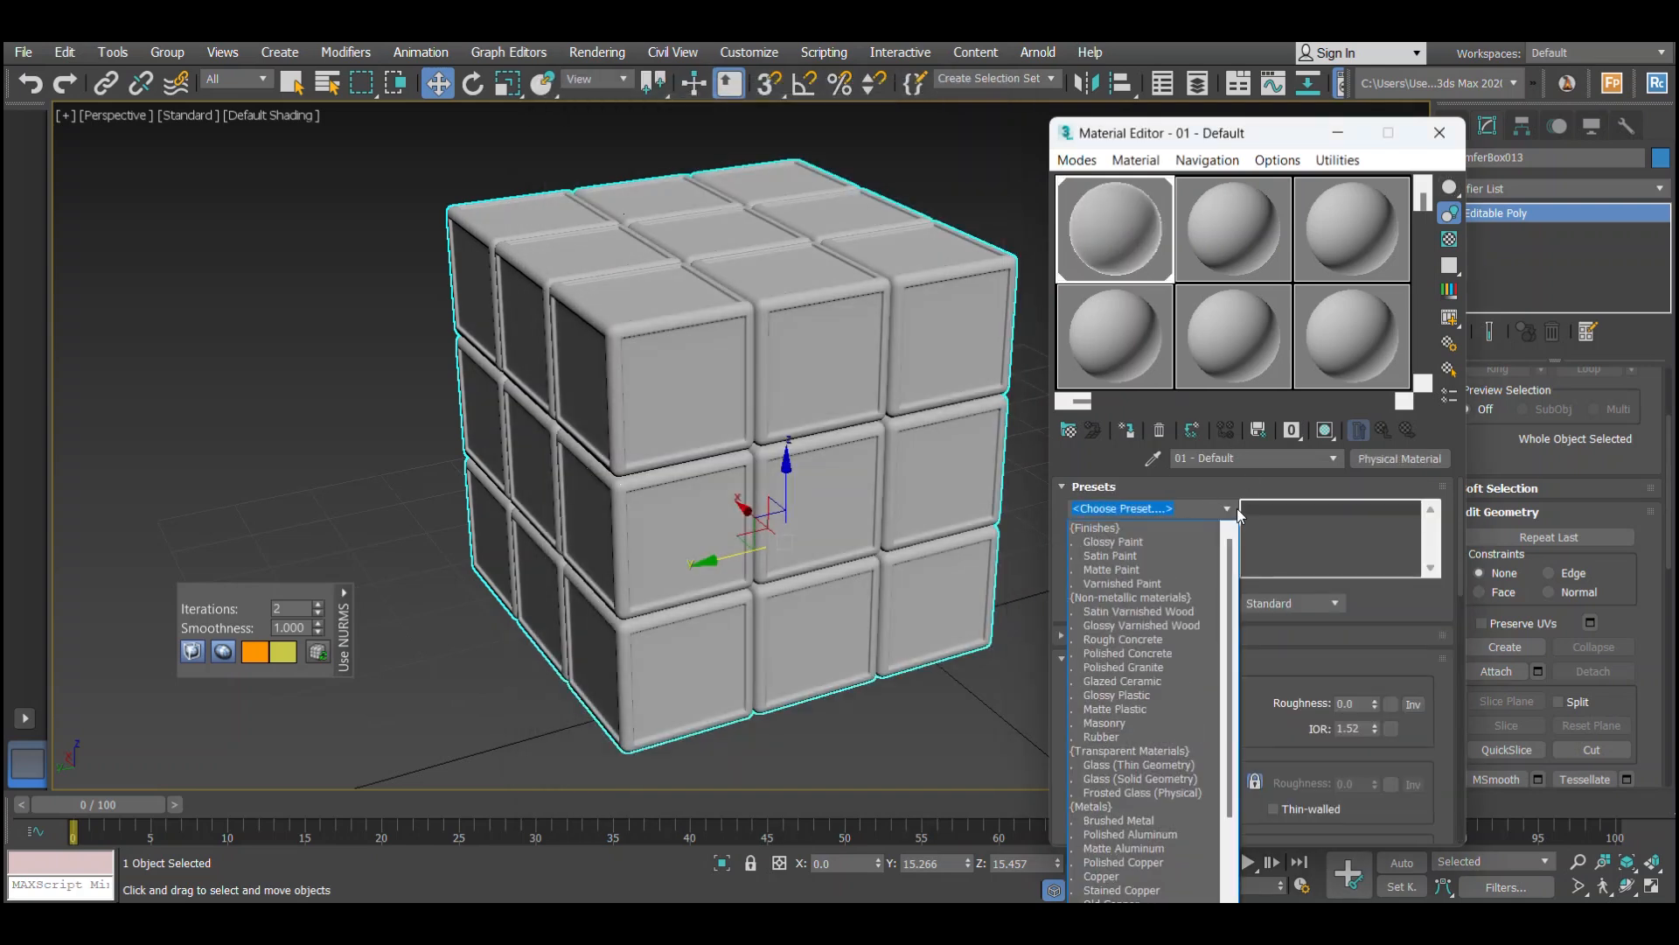
click(1113, 541)
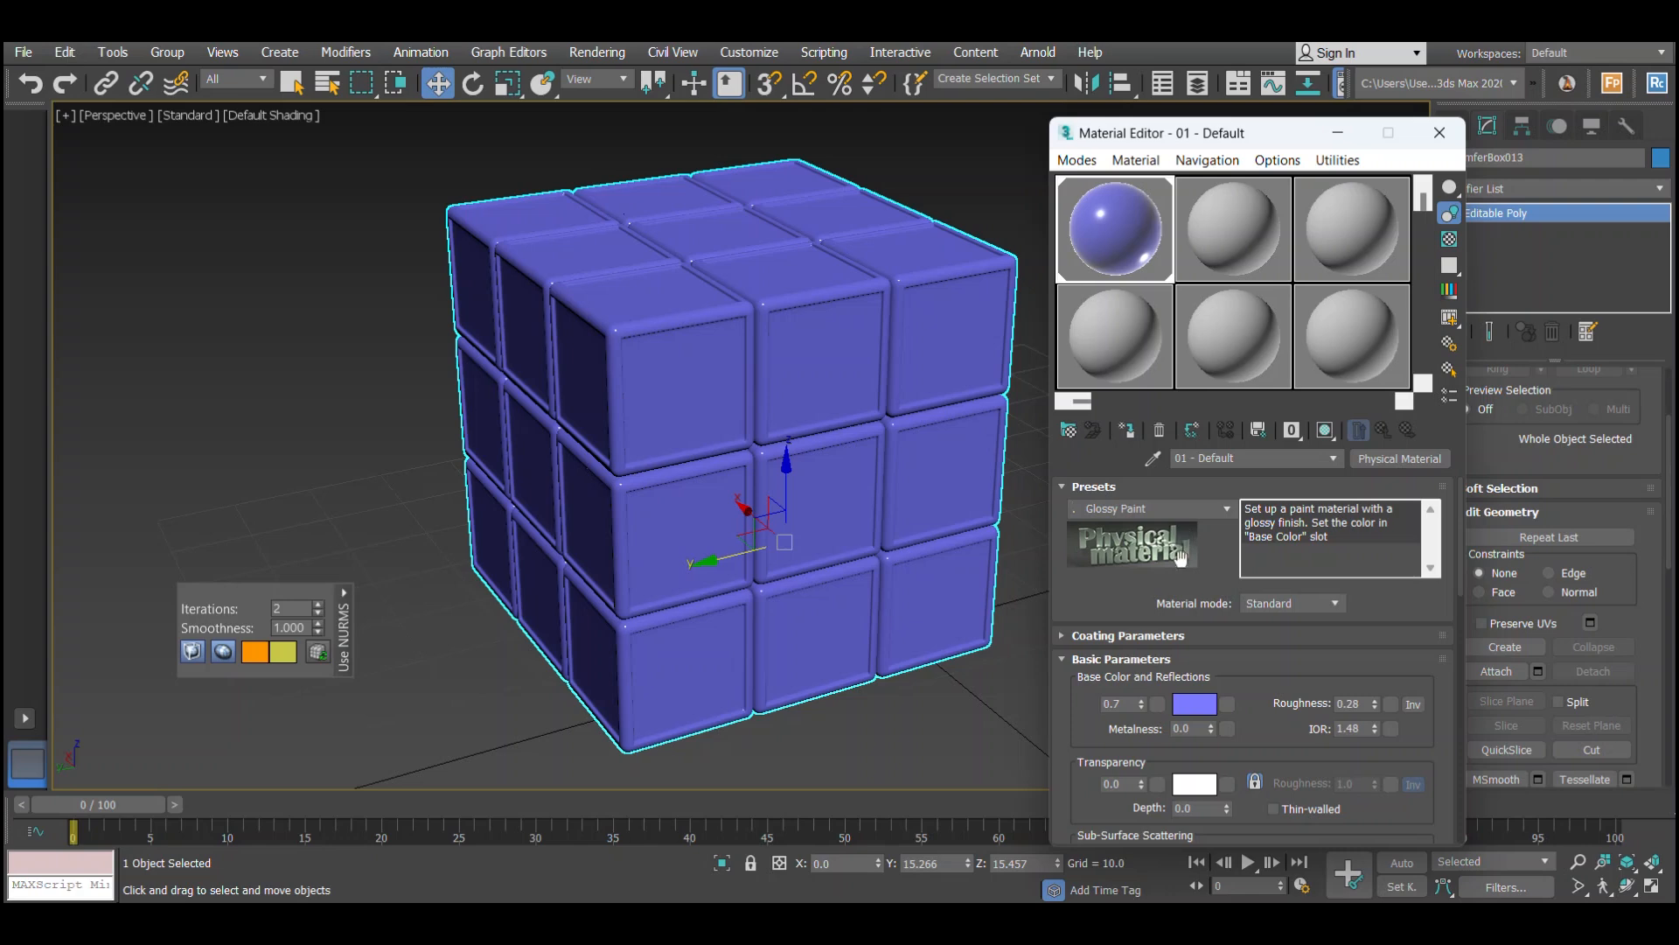
Set the 01 - Default material's base color to near-black with red 0.024, green 0.02 and blue 0.02, and close the Material Editor.
click(1183, 703)
drag(486, 213, 360, 303)
drag(552, 182, 553, 142)
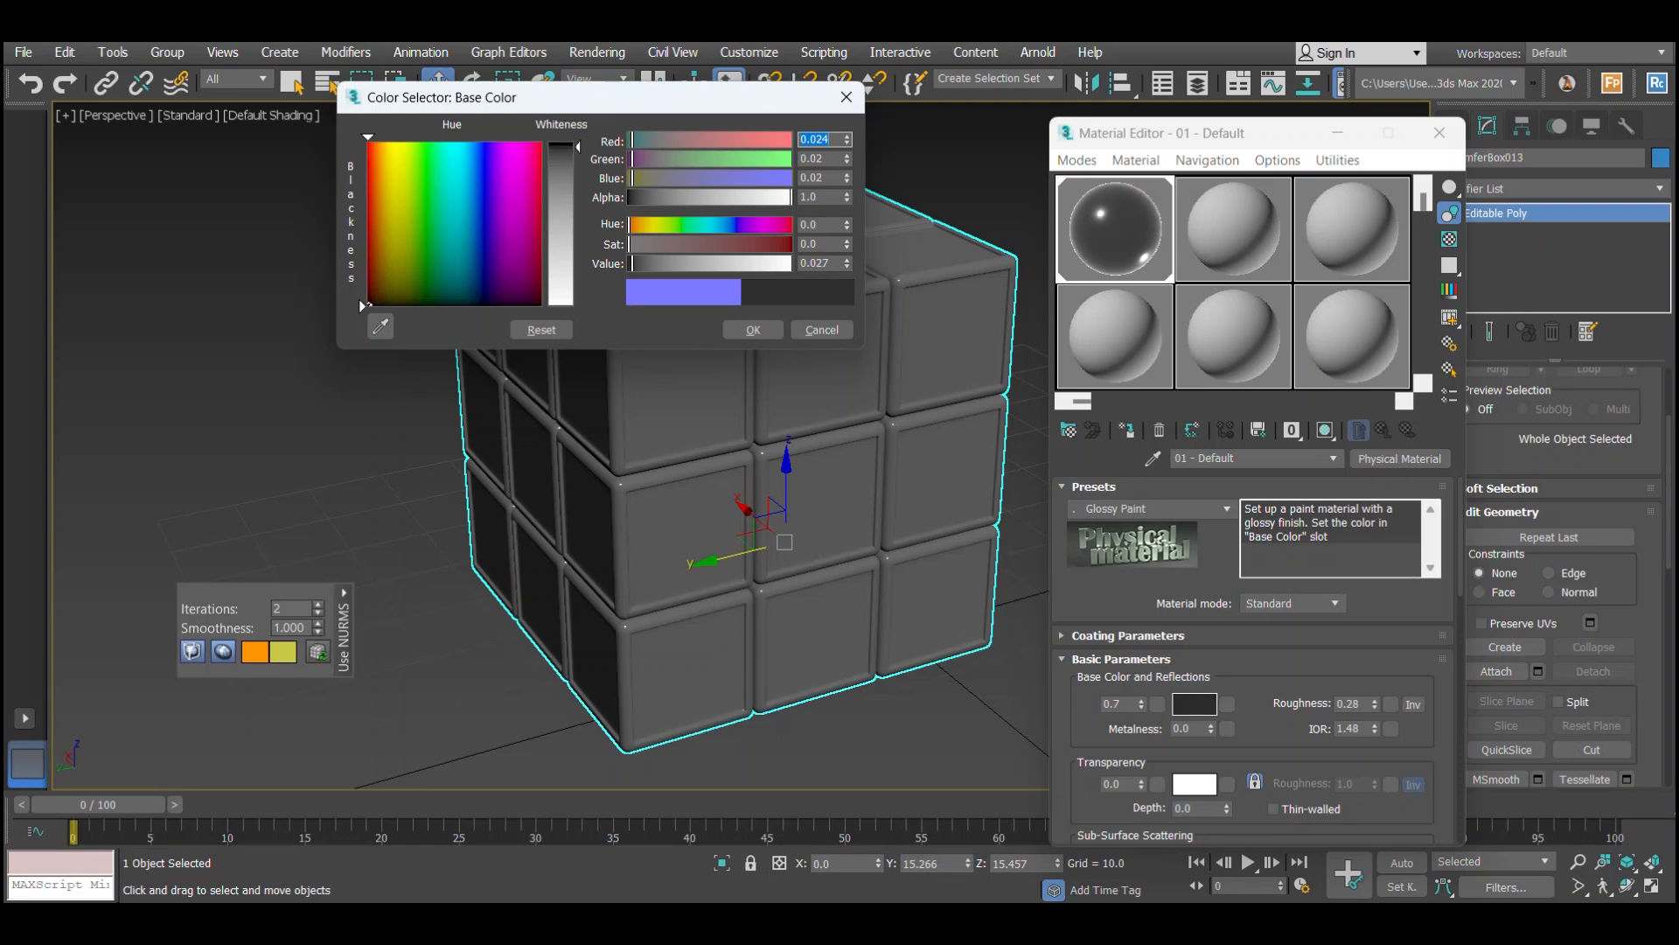
click(753, 330)
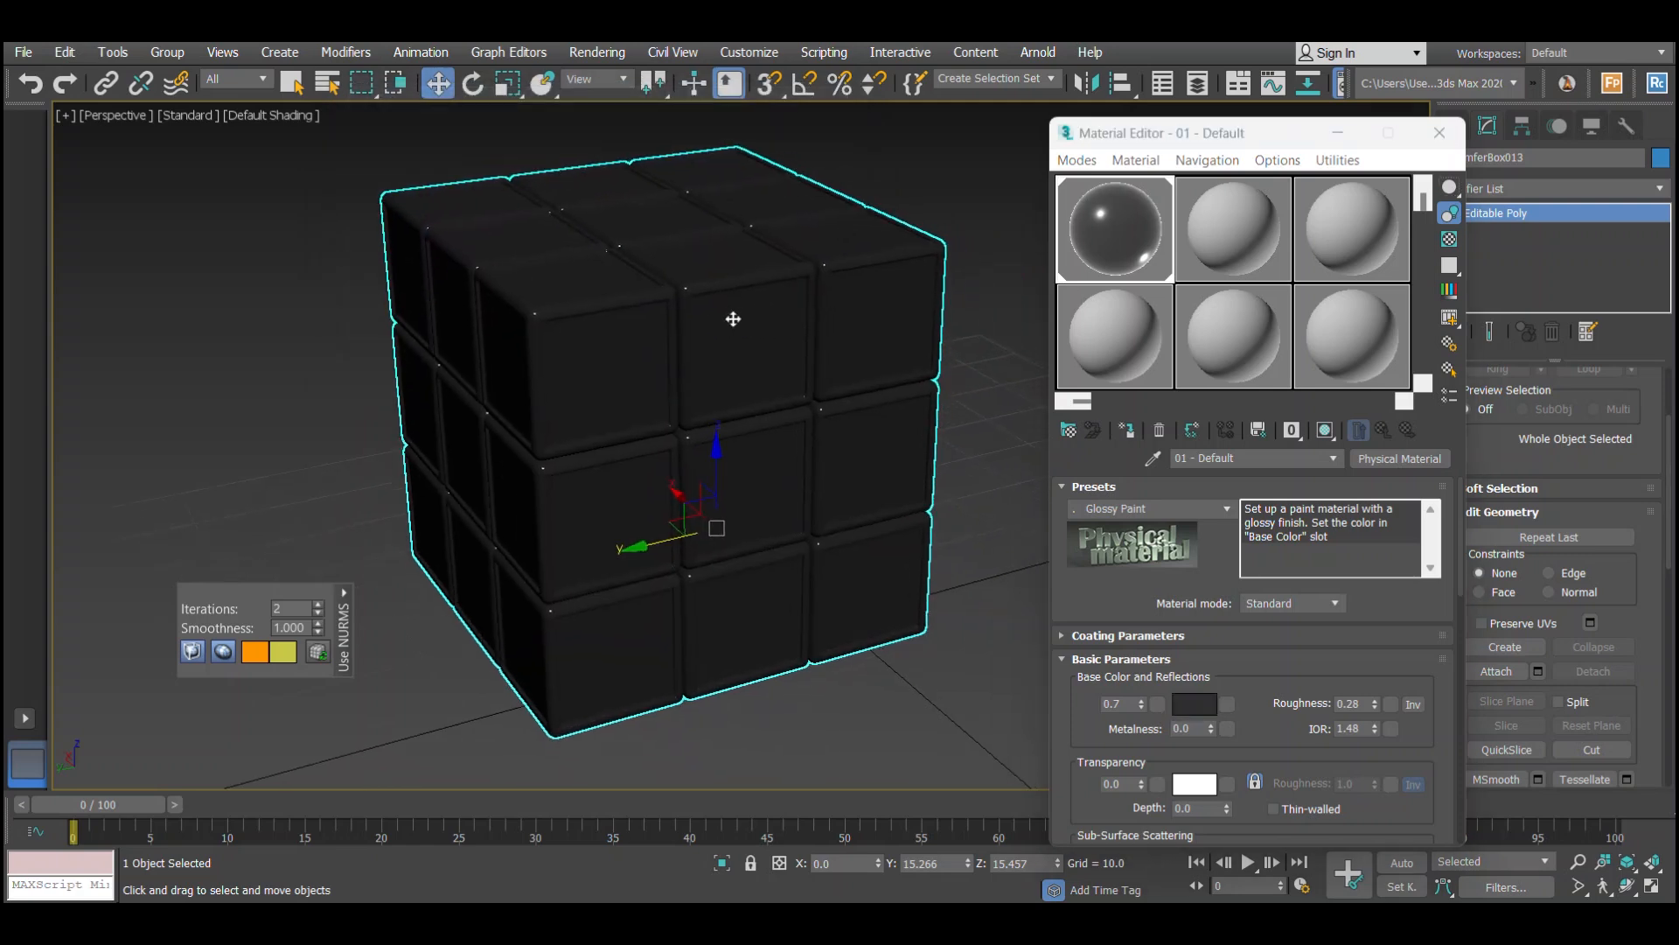
click(1439, 132)
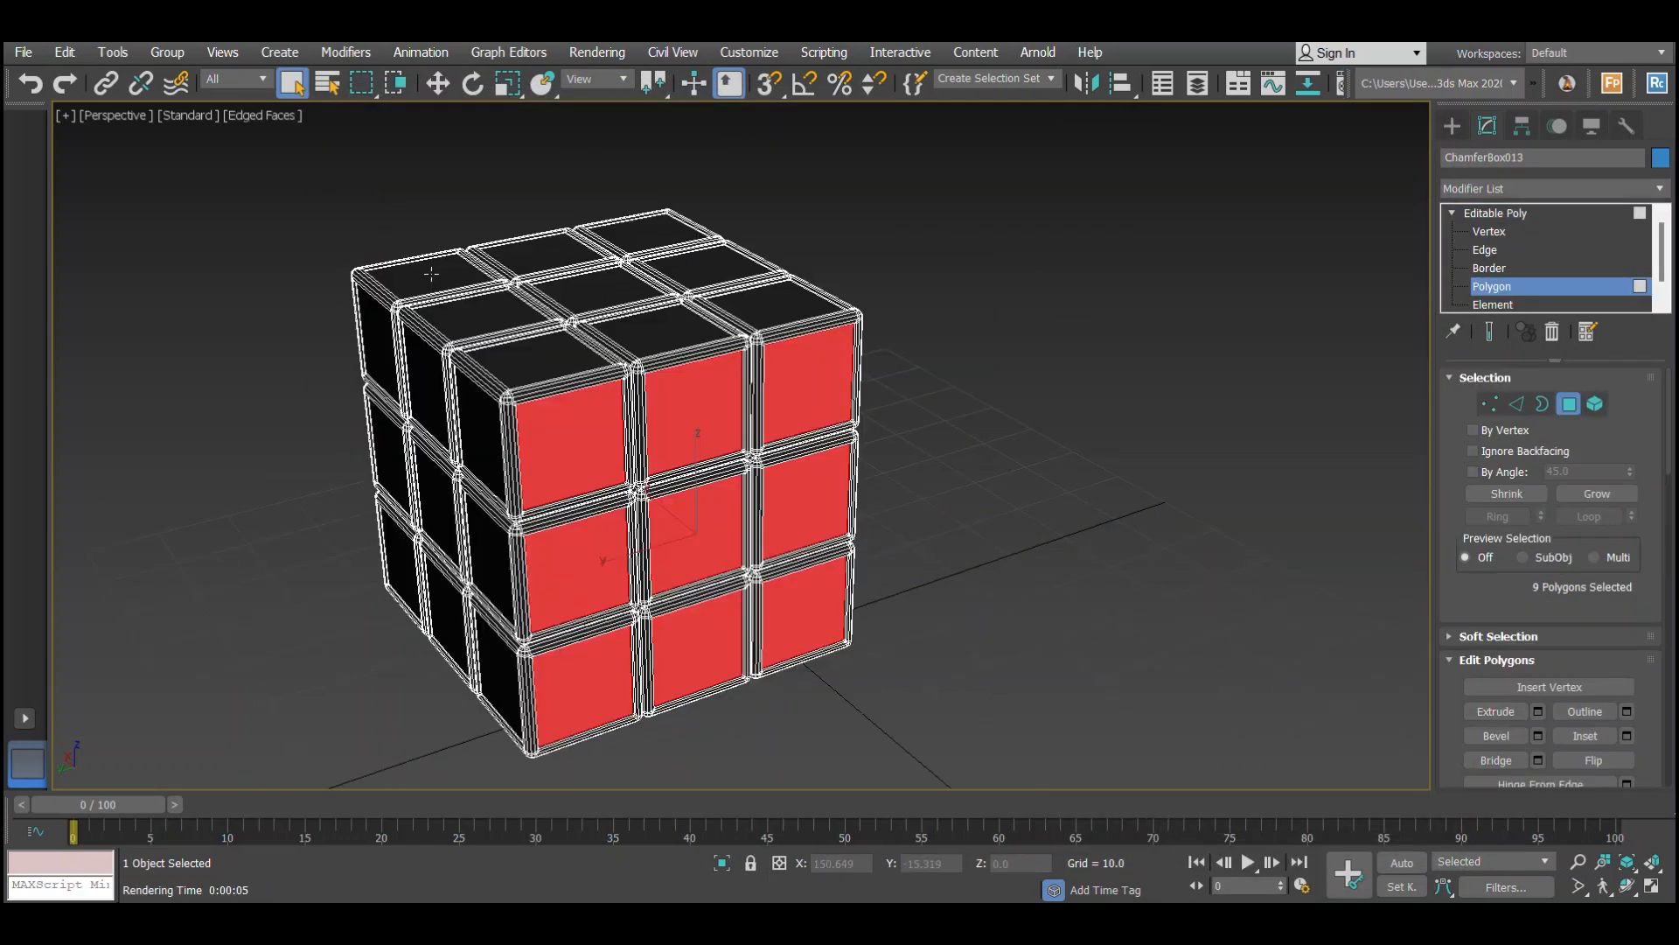
Select the nine recessed panel polygons on the cube's top face.
click(464, 316)
ctrl+click(536, 356)
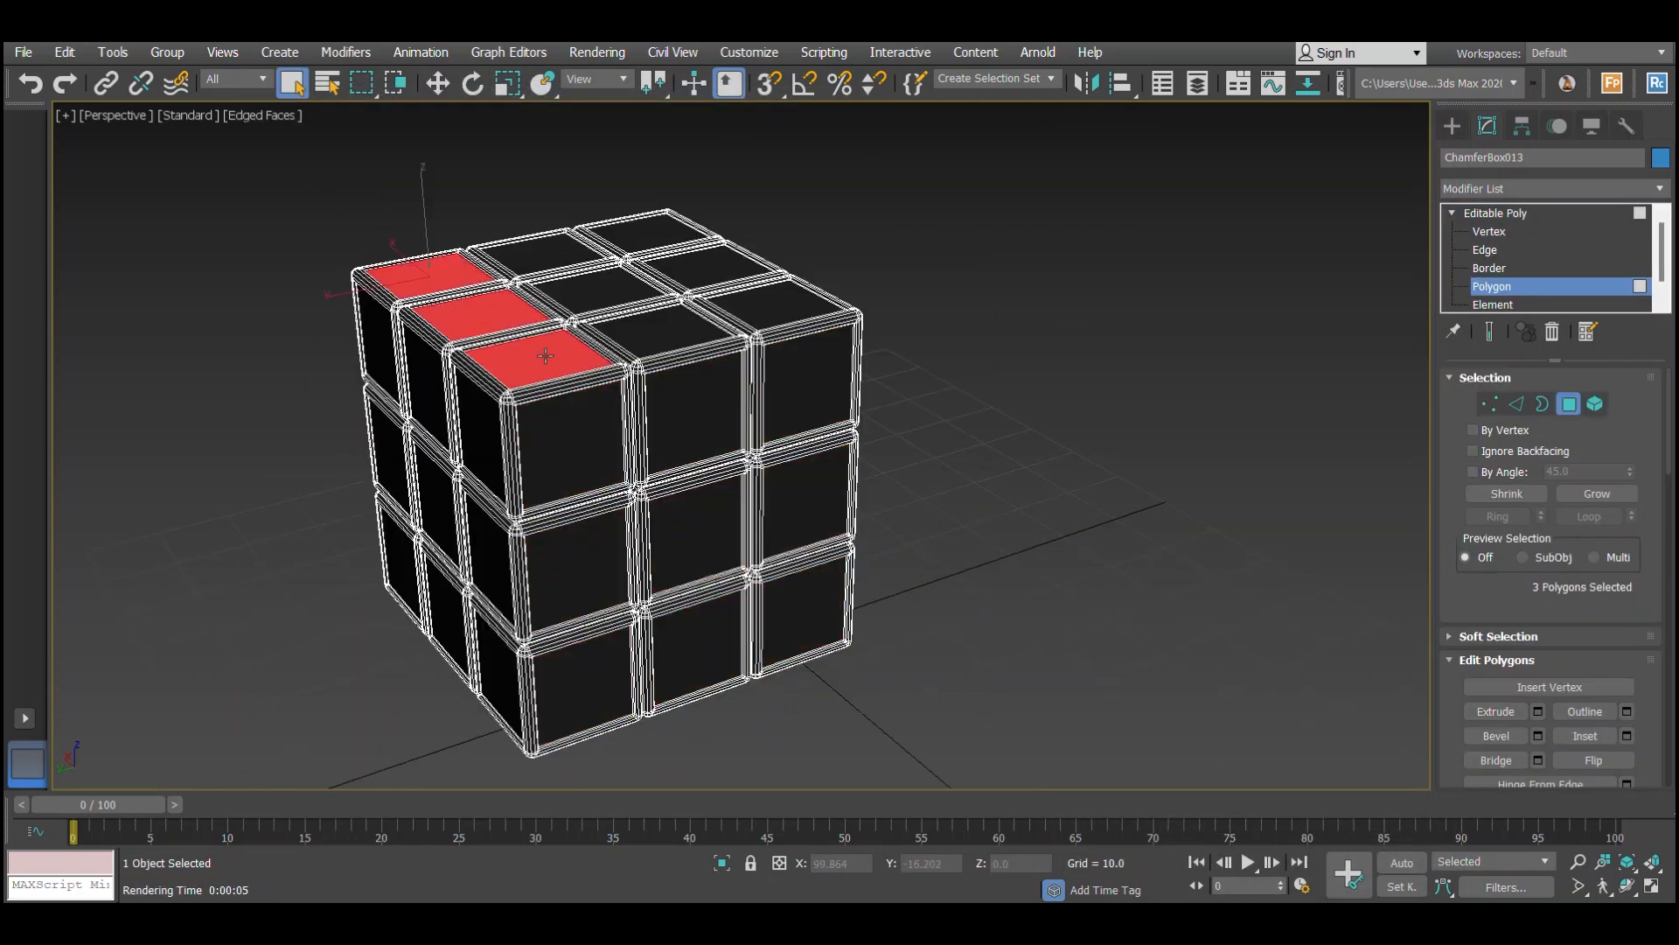
ctrl+click(556, 253)
ctrl+click(591, 281)
ctrl+click(664, 334)
ctrl+click(646, 238)
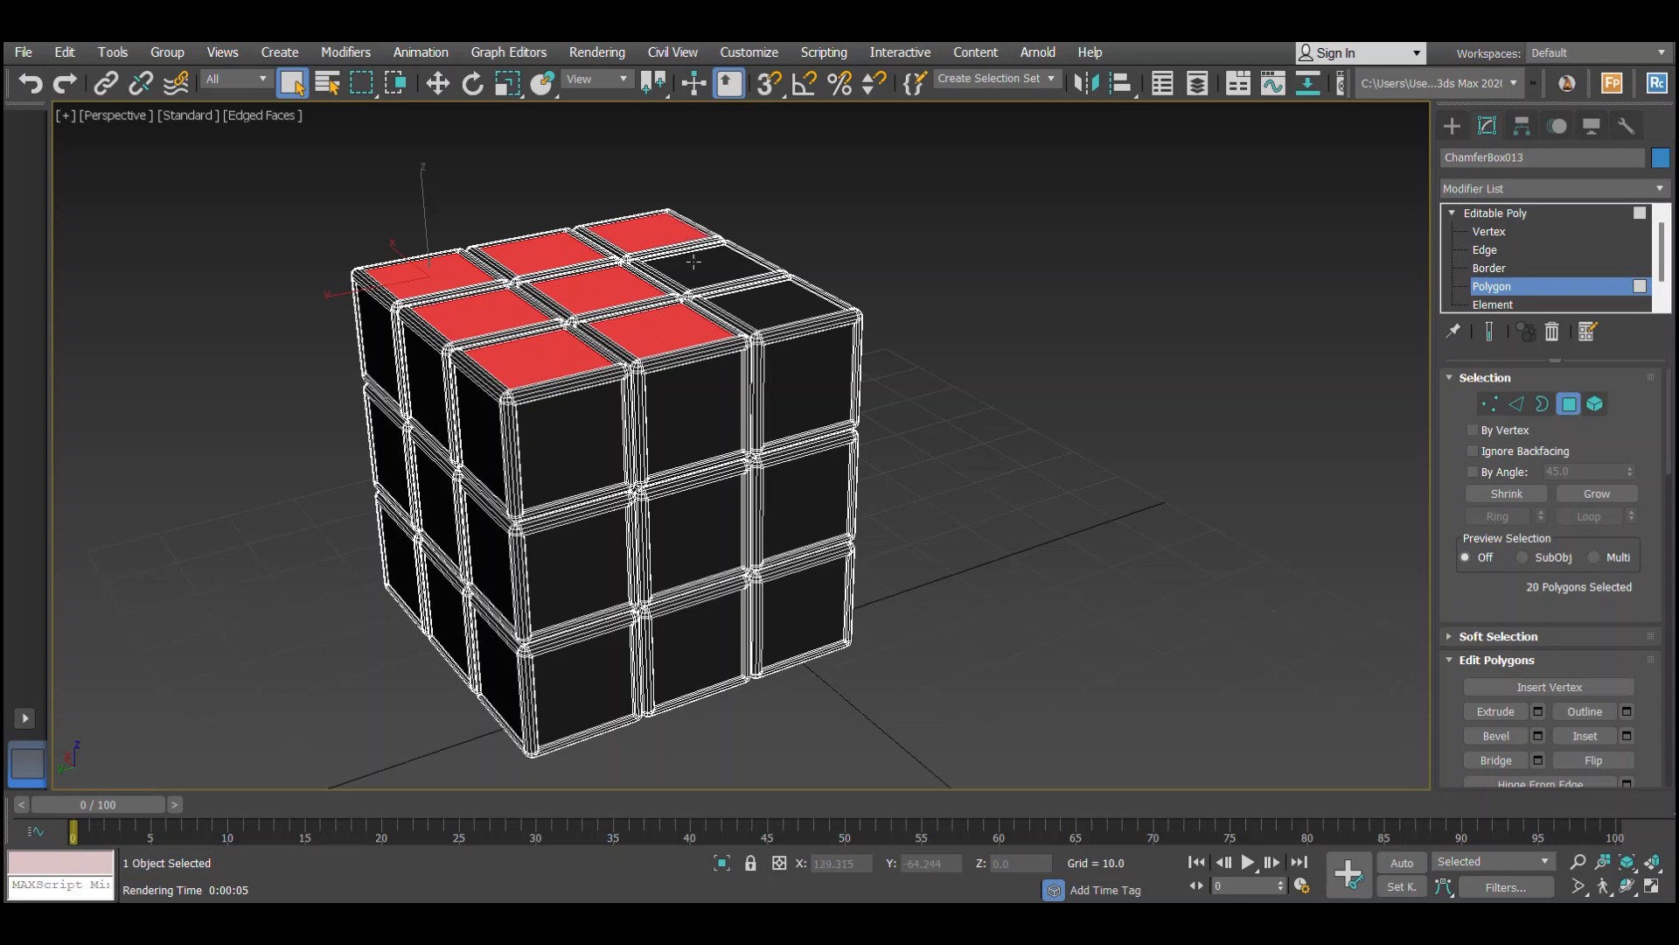
ctrl+click(707, 267)
ctrl+click(778, 302)
alt+middle_drag(775, 318, 1023, 441)
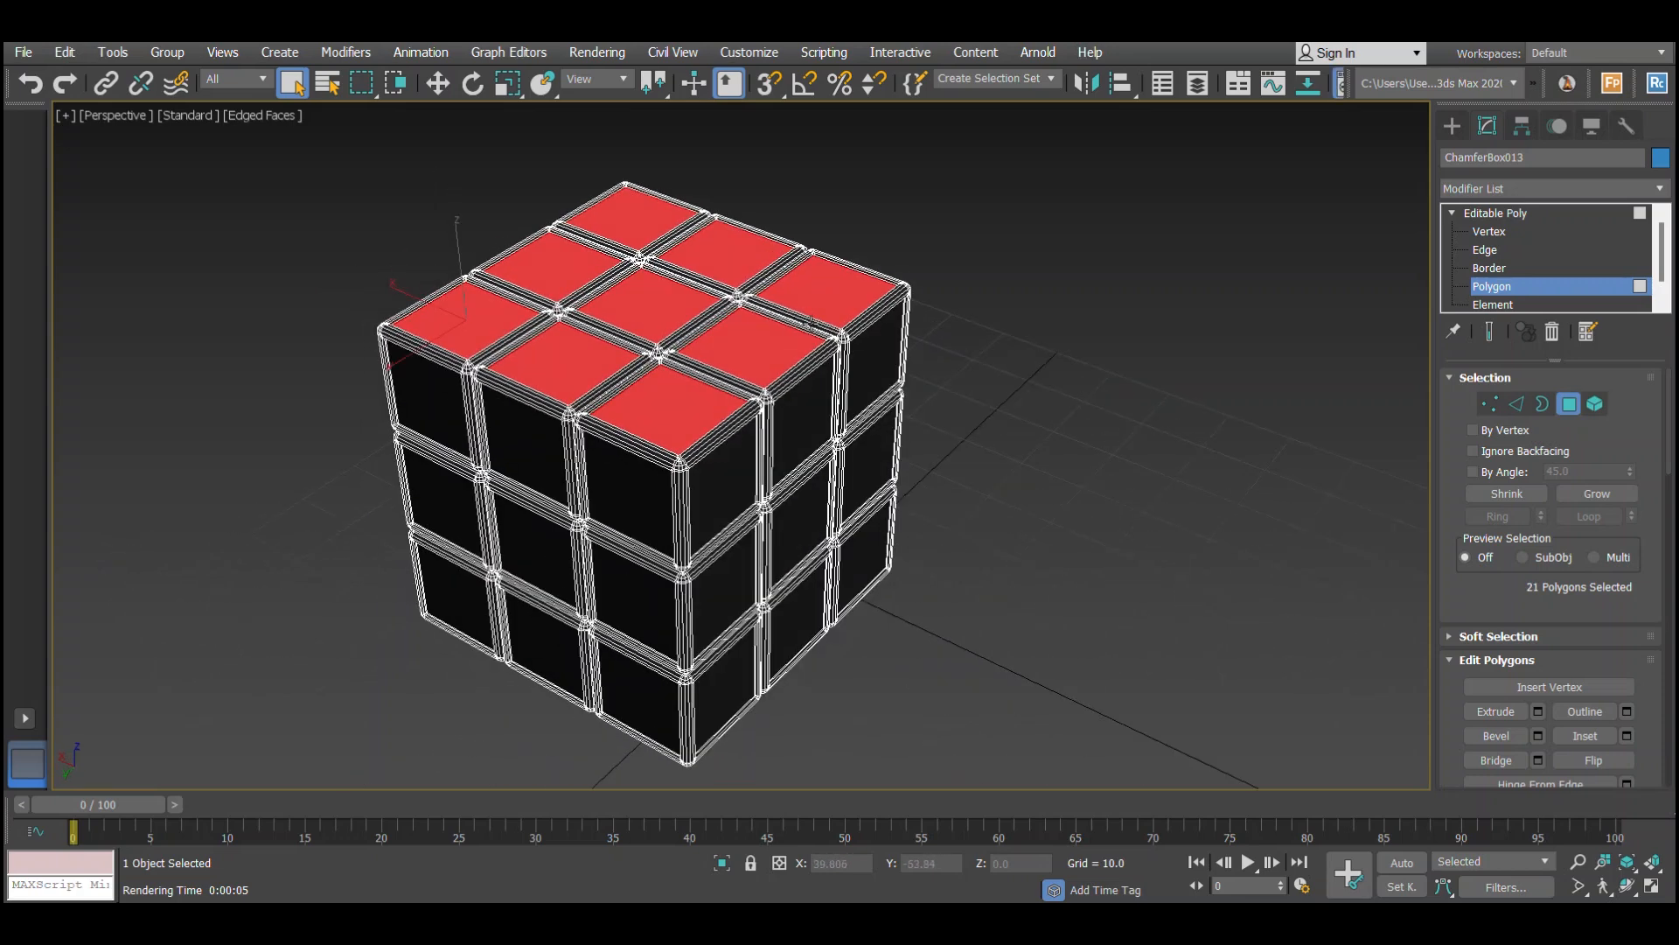
Assign the 02 - Default material to the selected top panels as a Physical Material with the Glossy Paint preset.
key(m)
click(1198, 286)
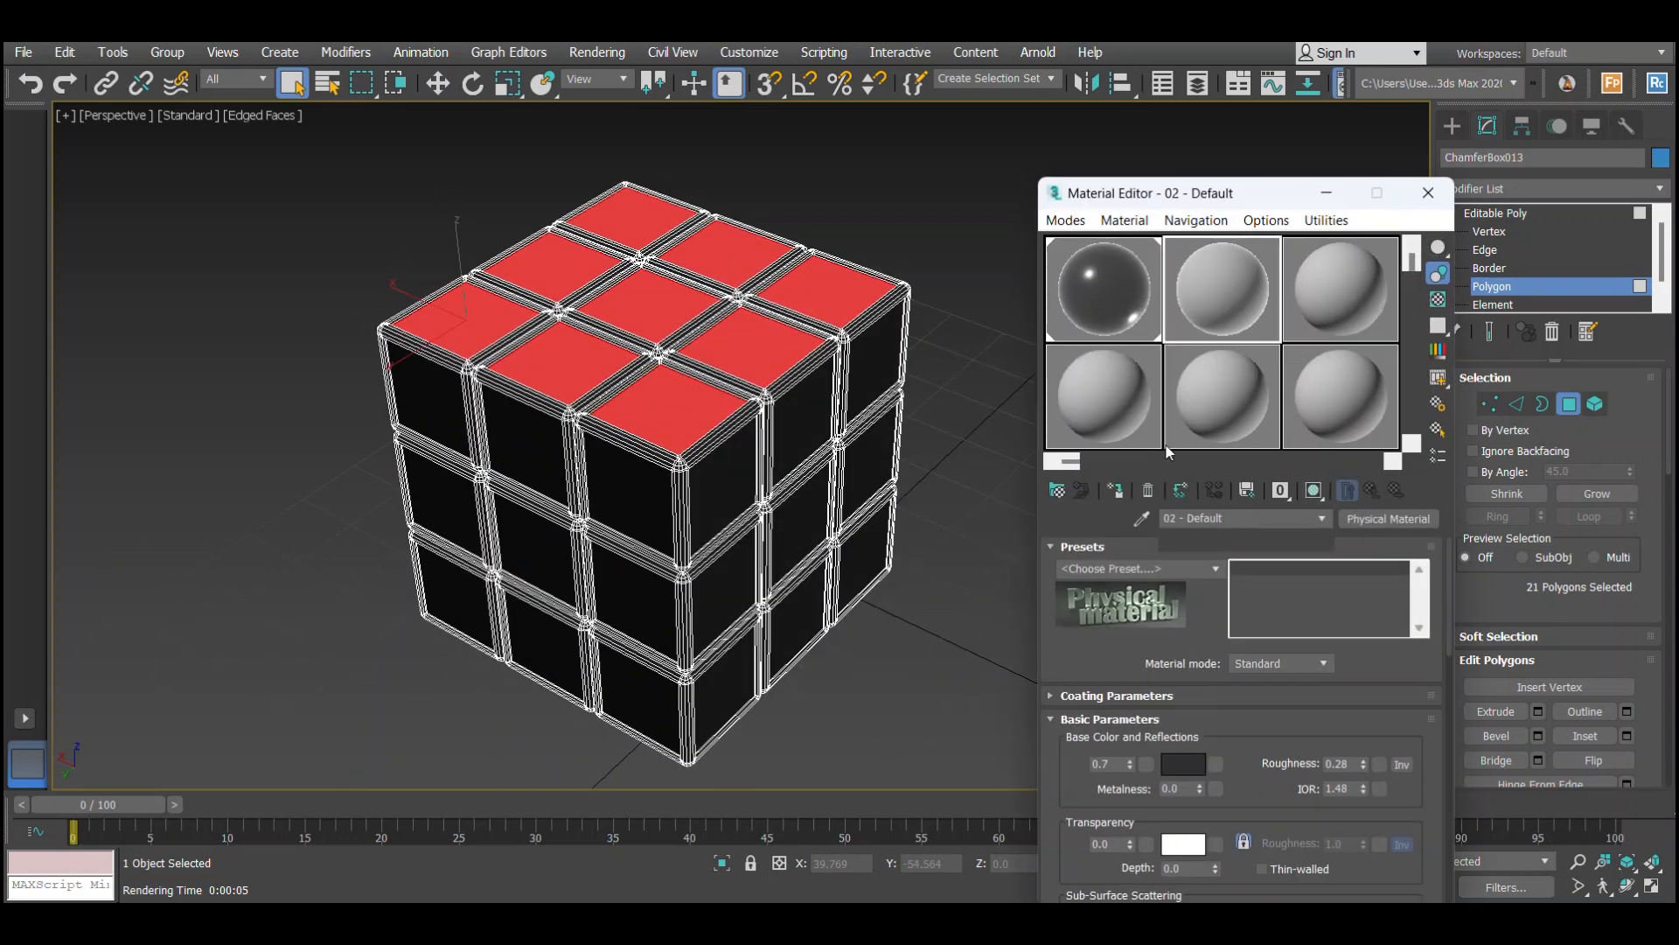
click(1116, 491)
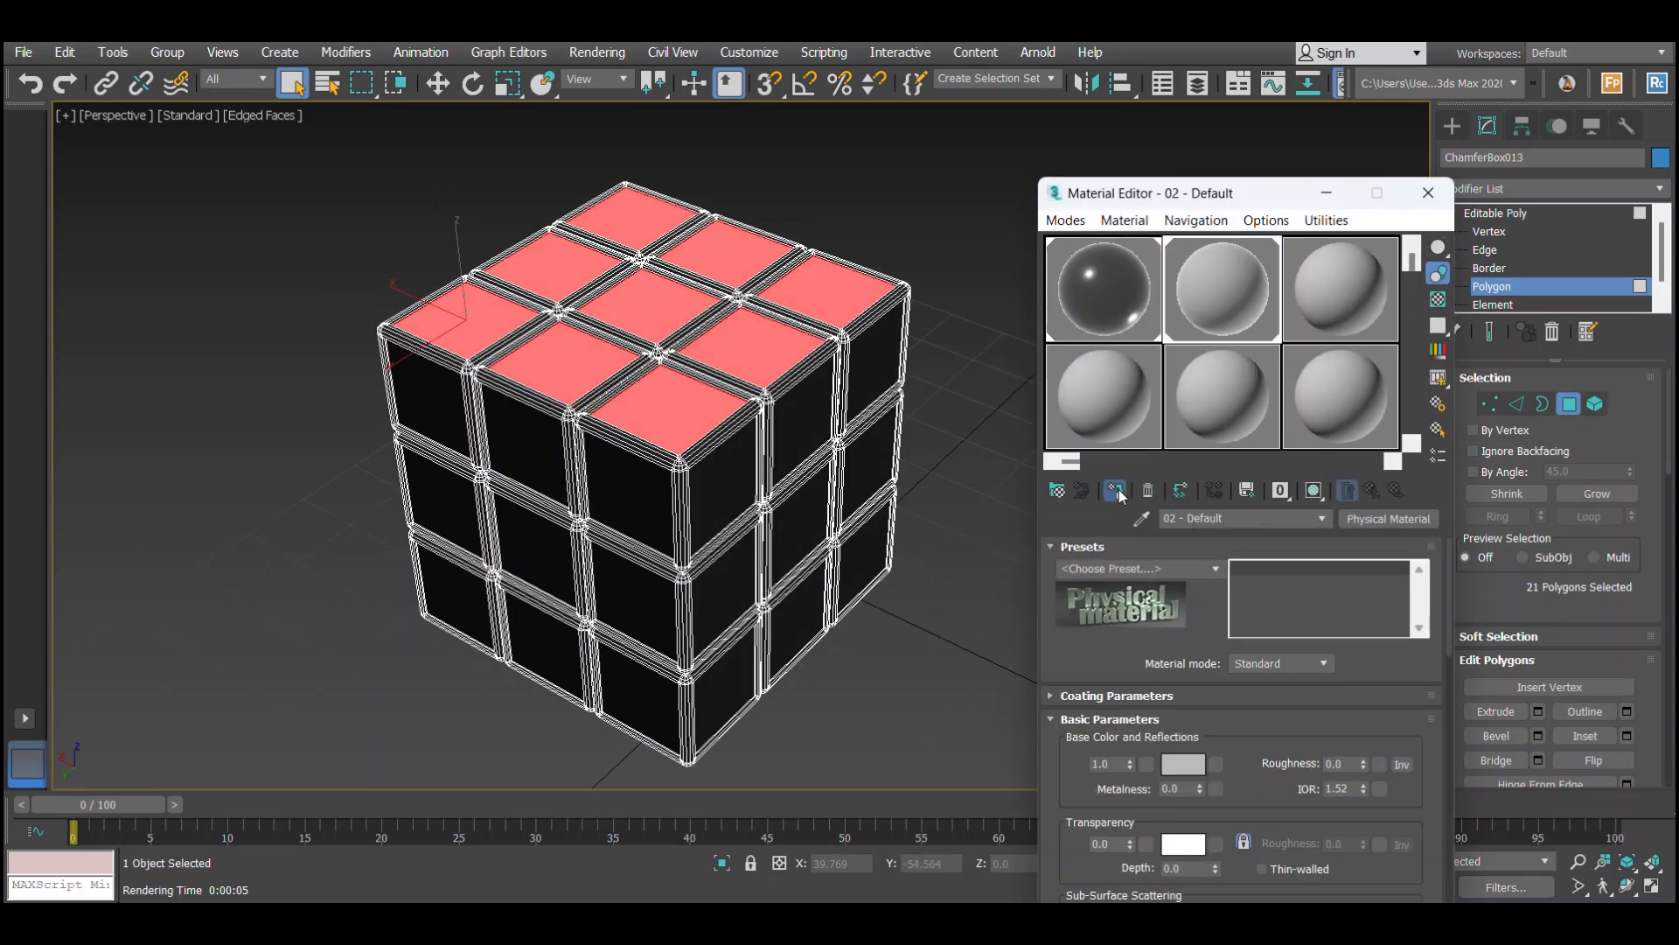
click(1388, 519)
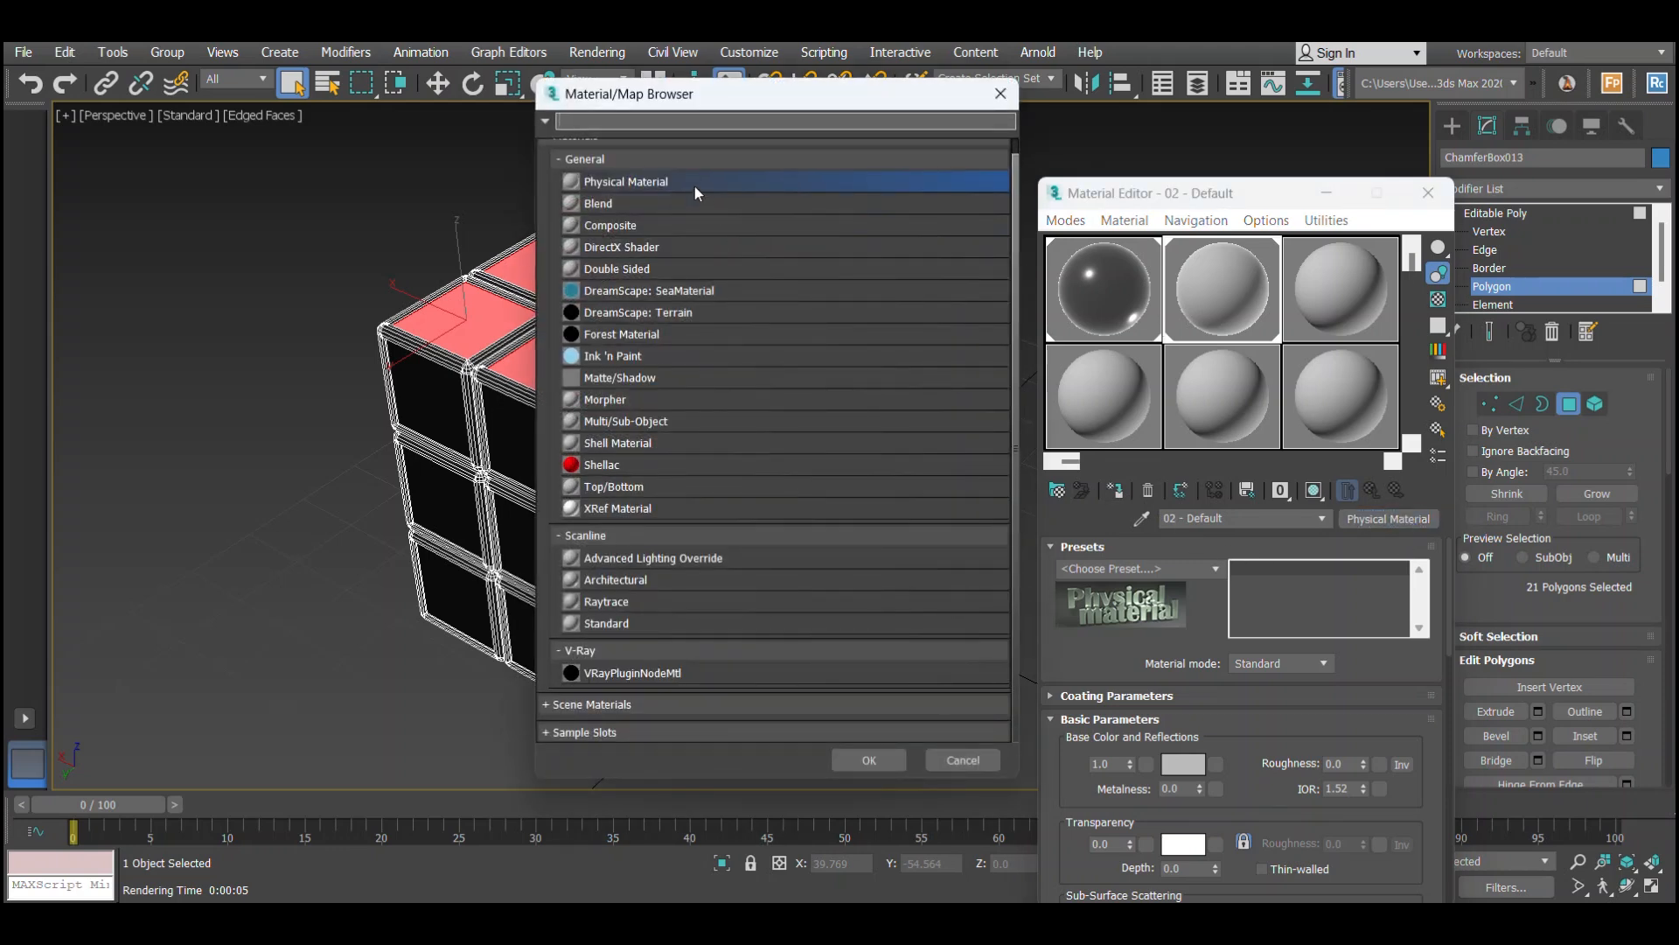
double_click(694, 186)
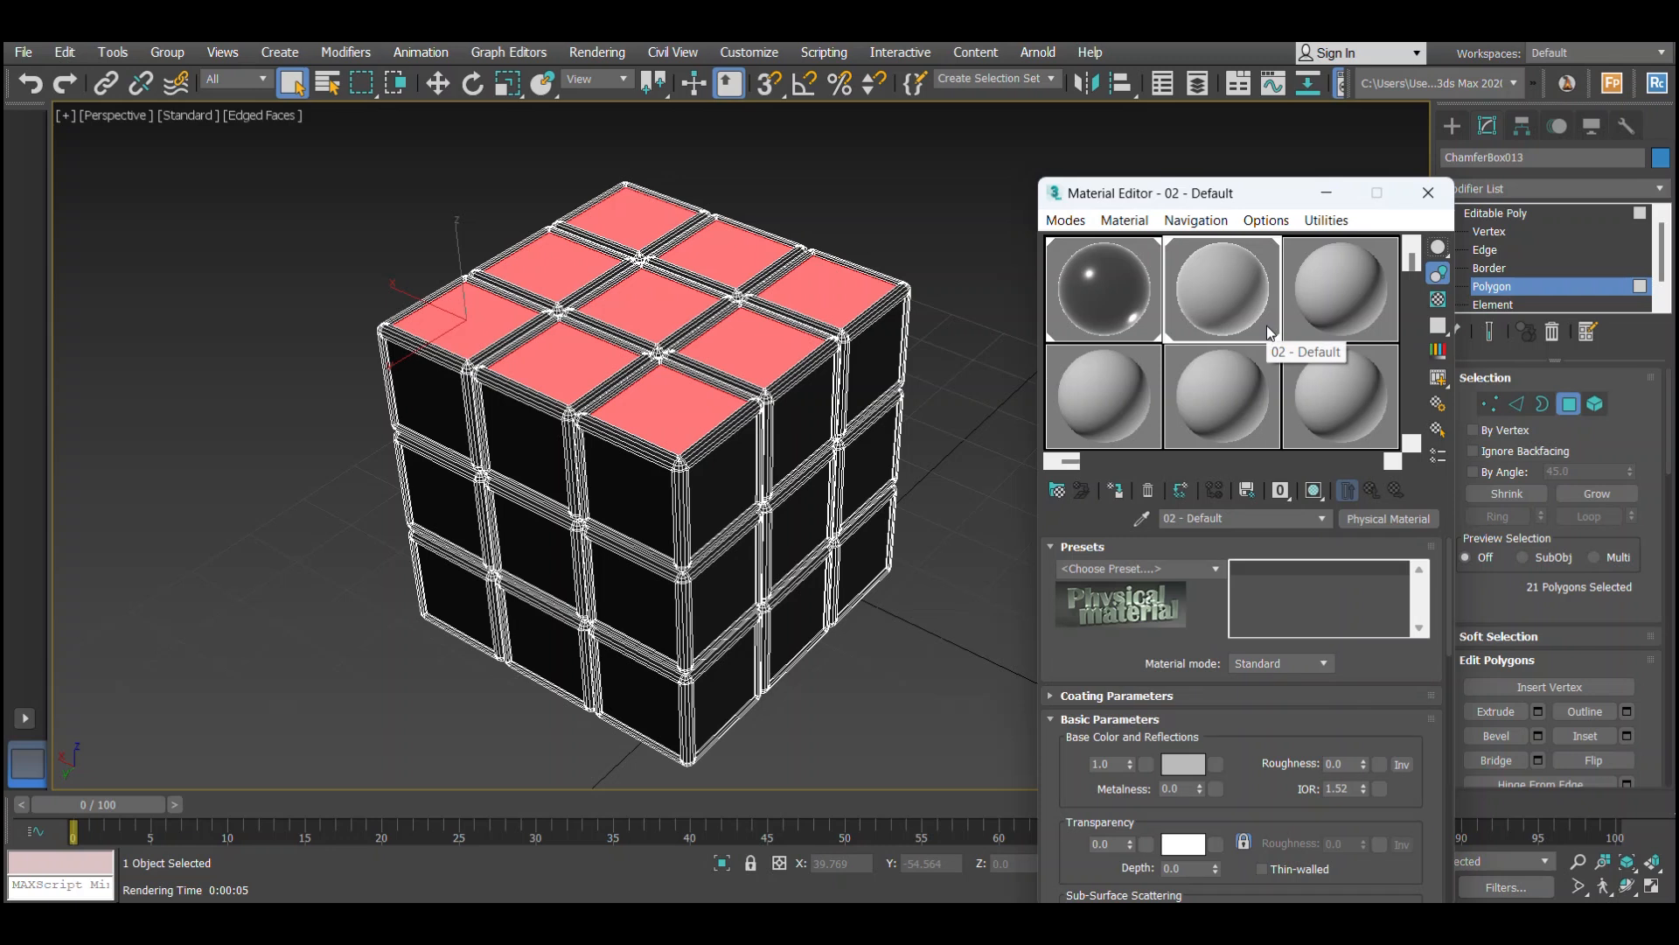
click(1216, 567)
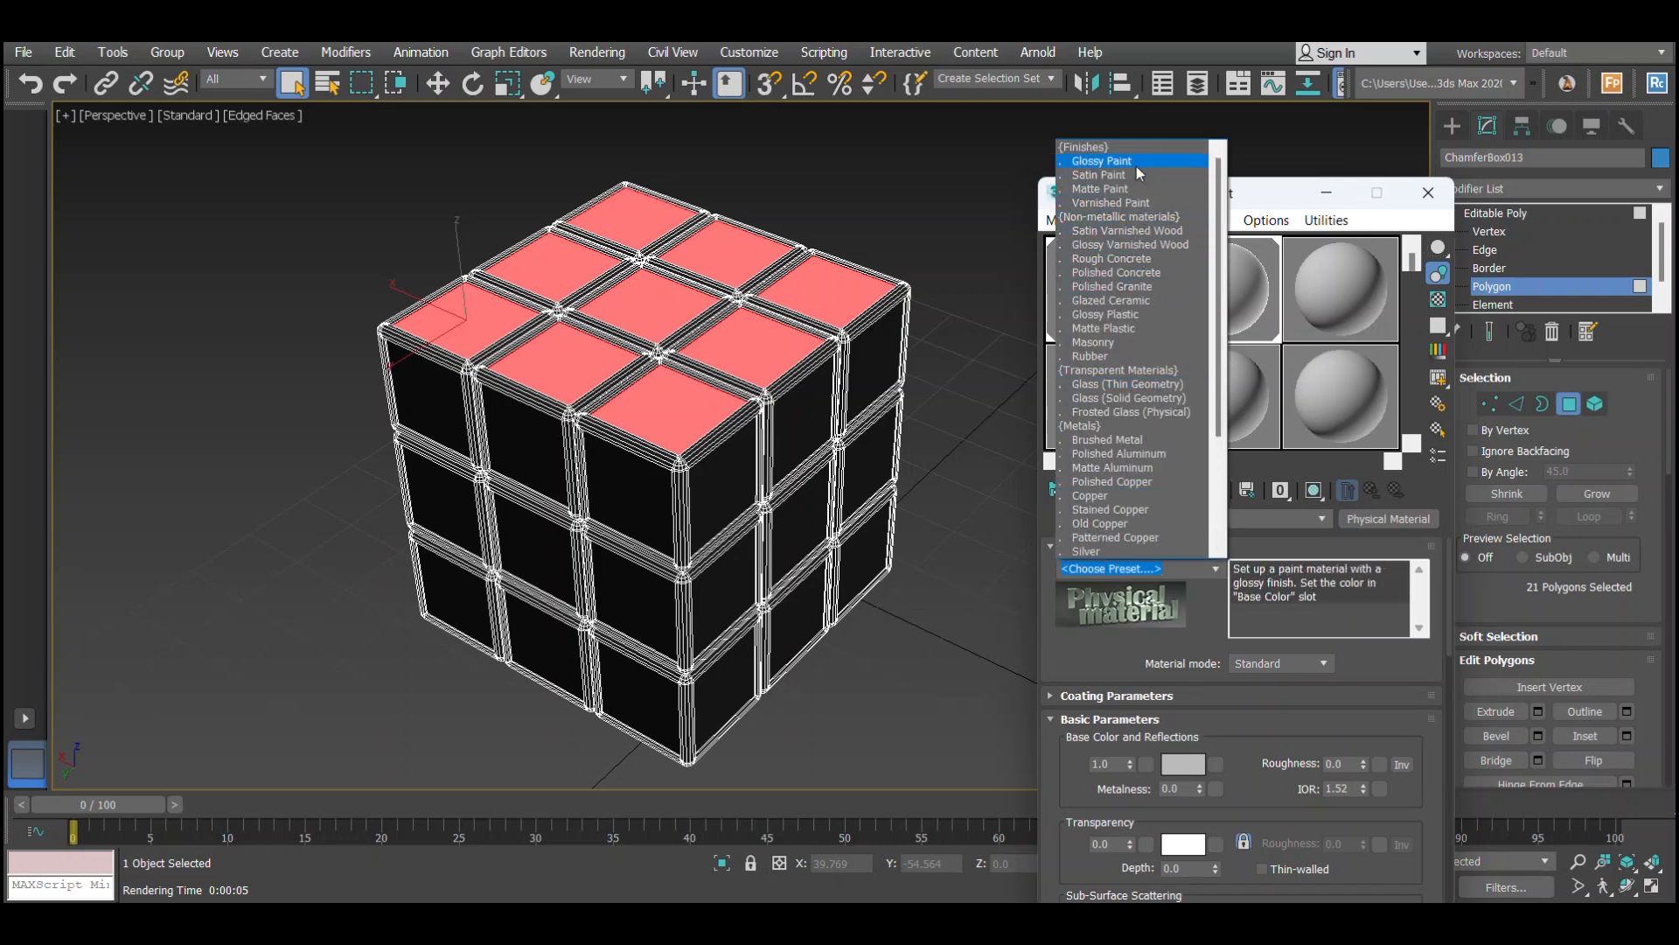
click(1136, 162)
Set the 02 - Default base color to yellow with red 0.996, green 0.824 and blue 0.004, and leave polygon level.
click(1189, 770)
drag(809, 393, 804, 273)
drag(974, 302, 973, 273)
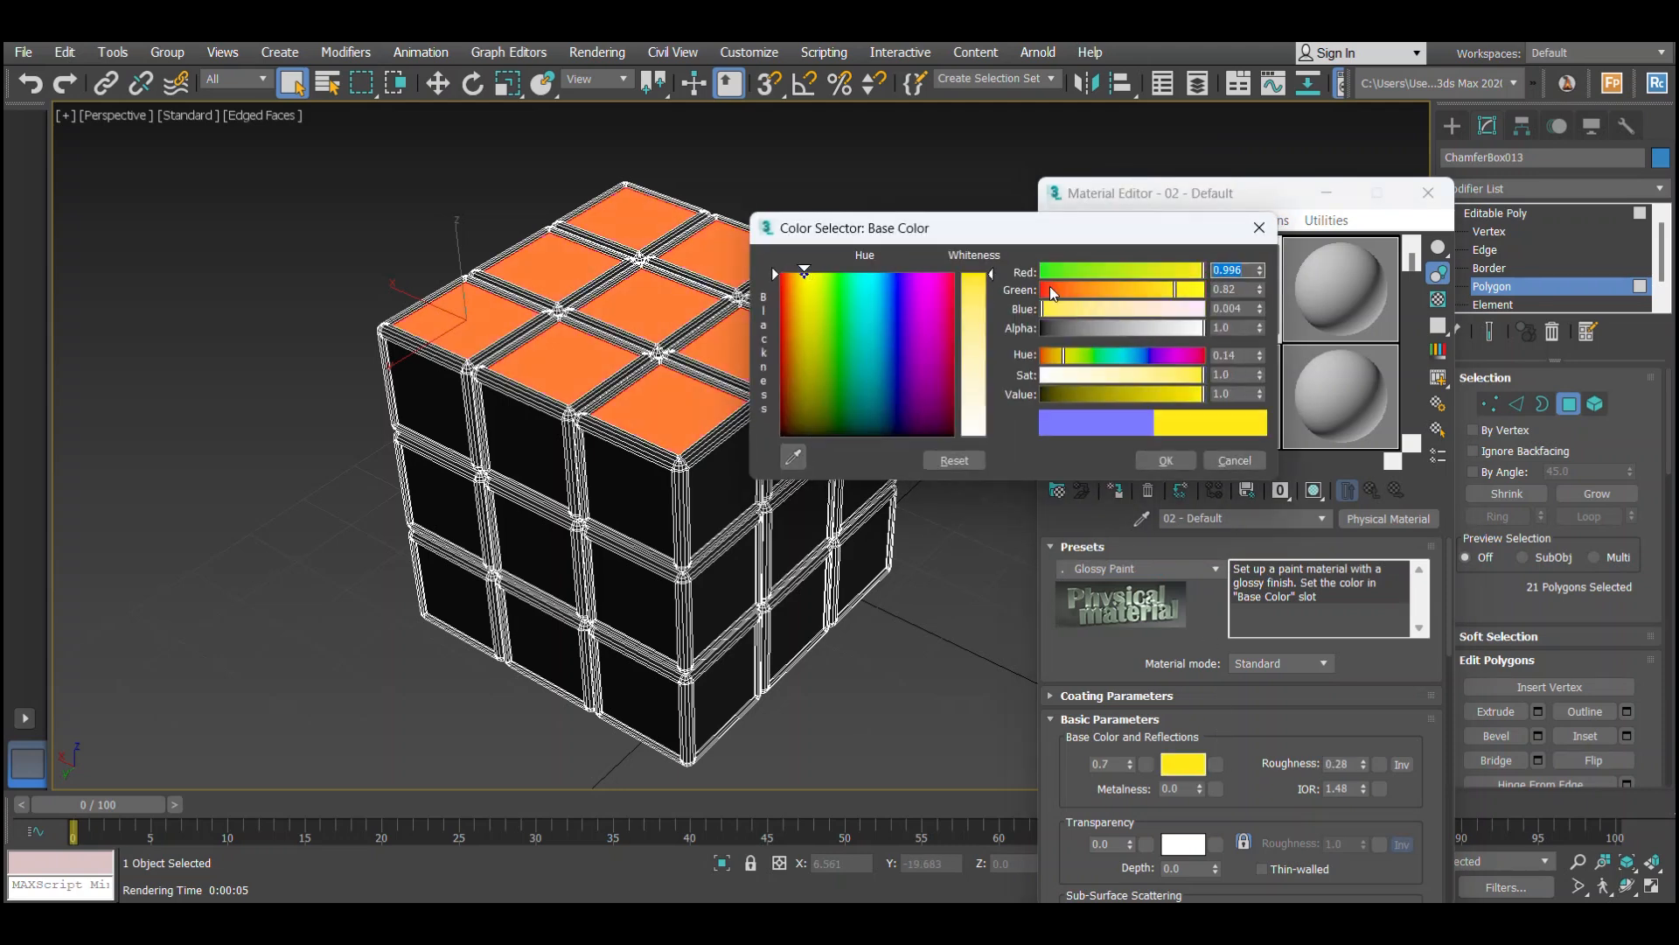
drag(1186, 300, 1181, 294)
click(1163, 461)
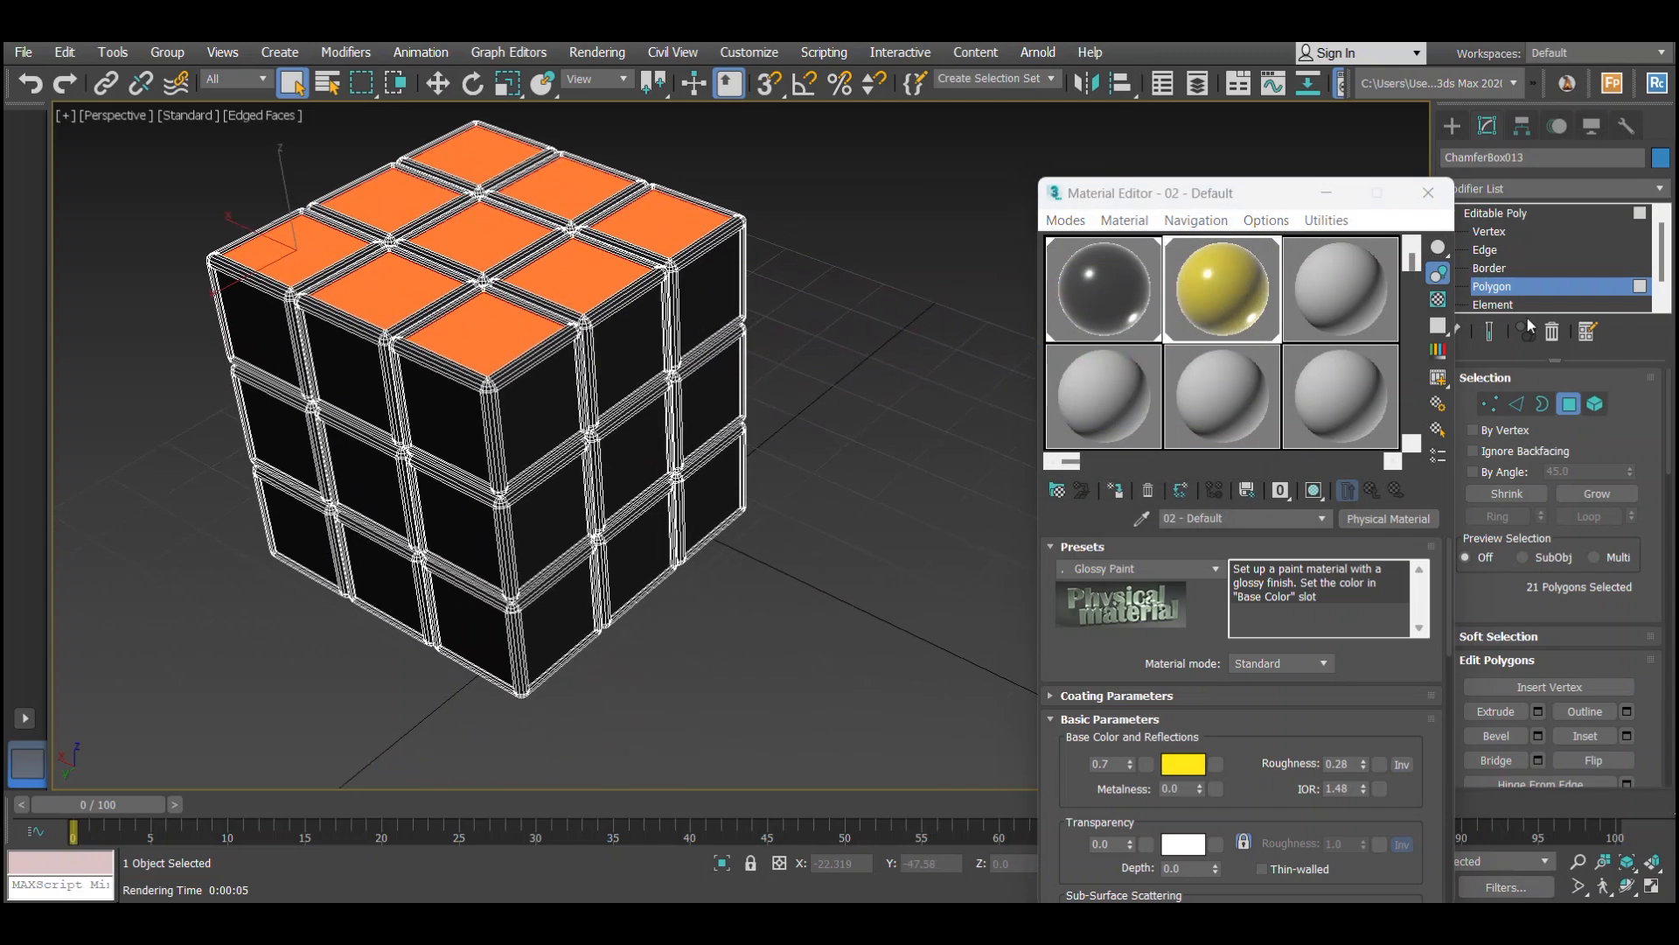
click(1498, 213)
Copy the yellow glossy material into five more sample slots, showing the sample slots in a 5 × 3 grid.
alt+middle_drag(759, 457, 744, 263)
click(1294, 296)
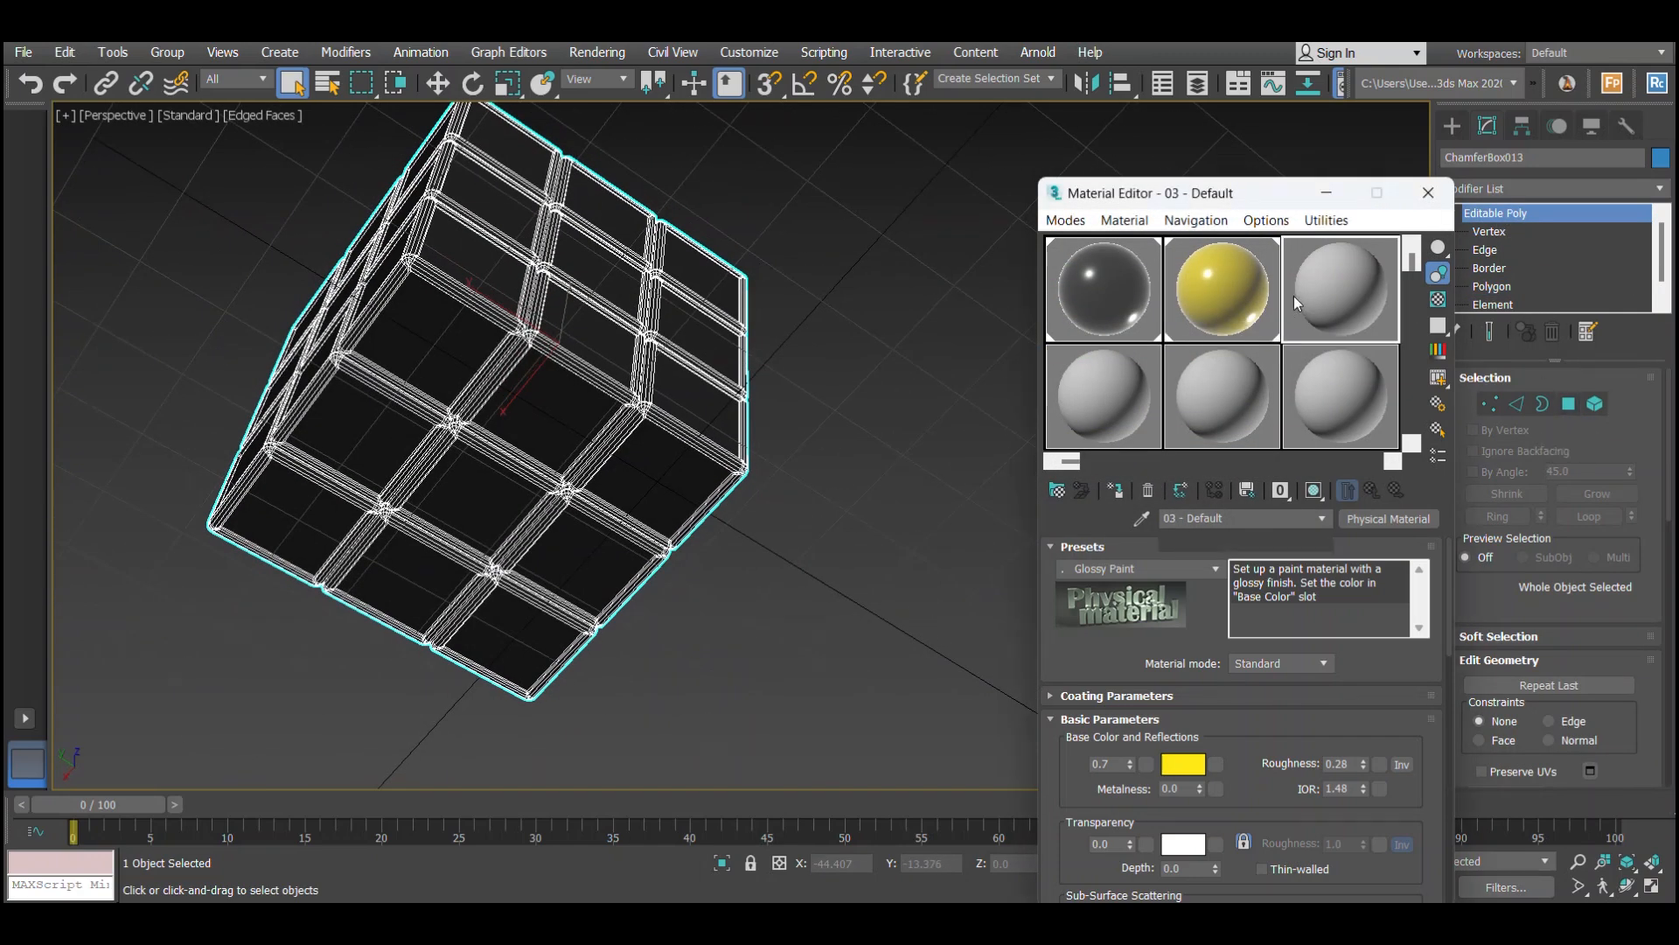
drag(1329, 295, 1216, 381)
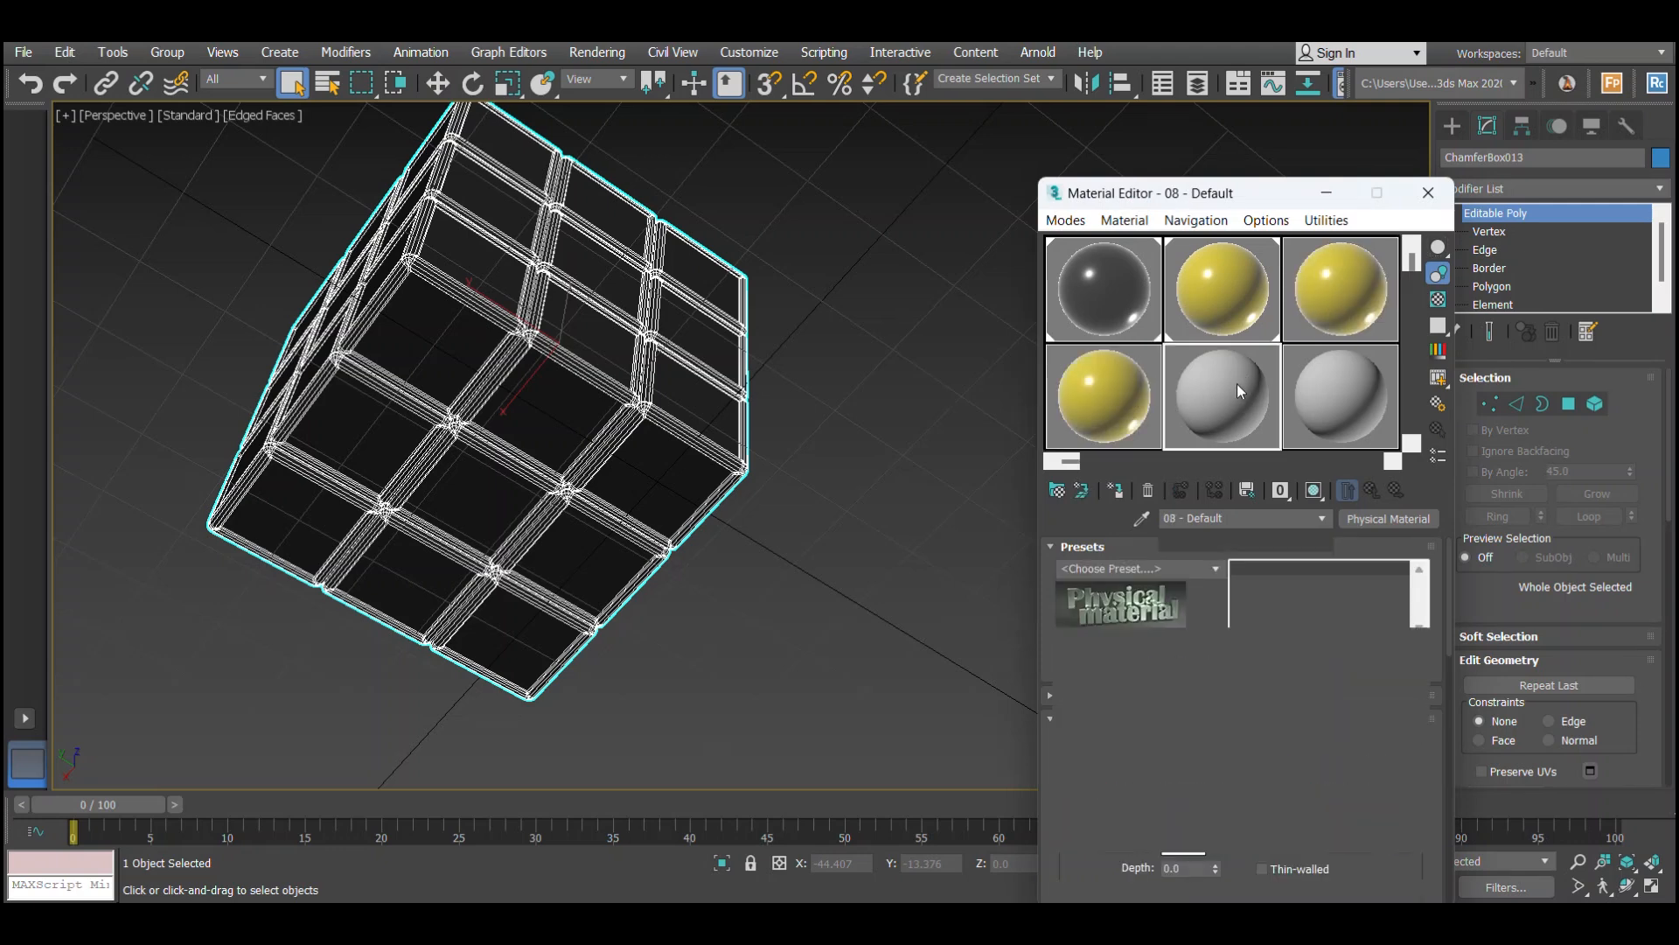
click(1346, 384)
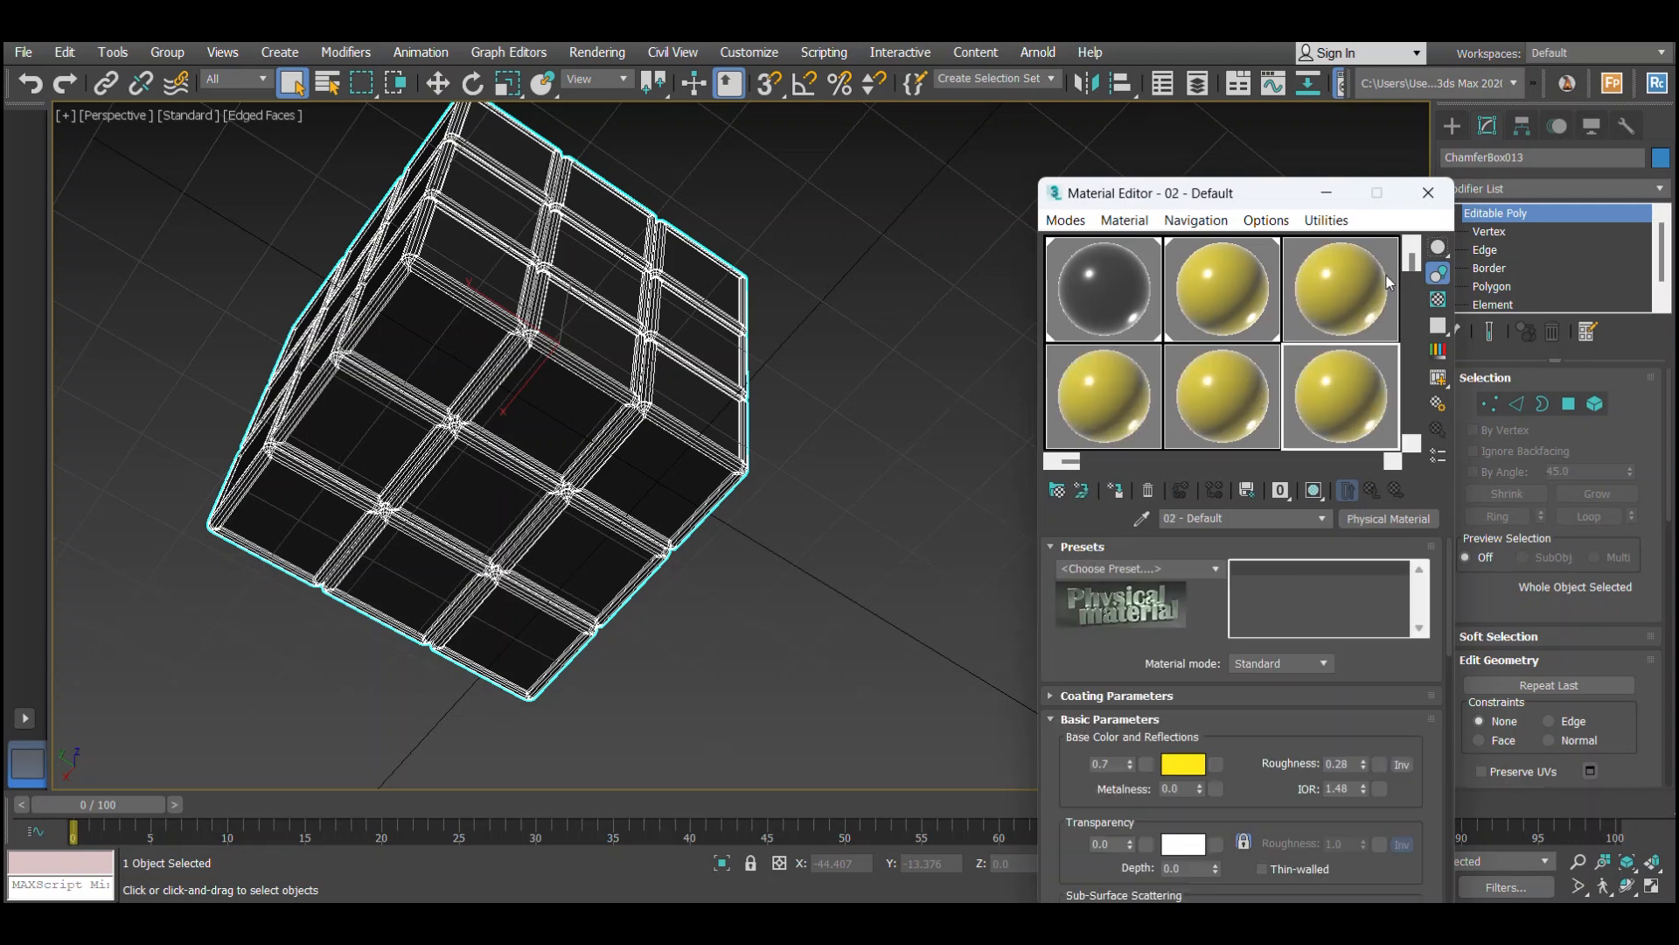
drag(1414, 269, 1414, 296)
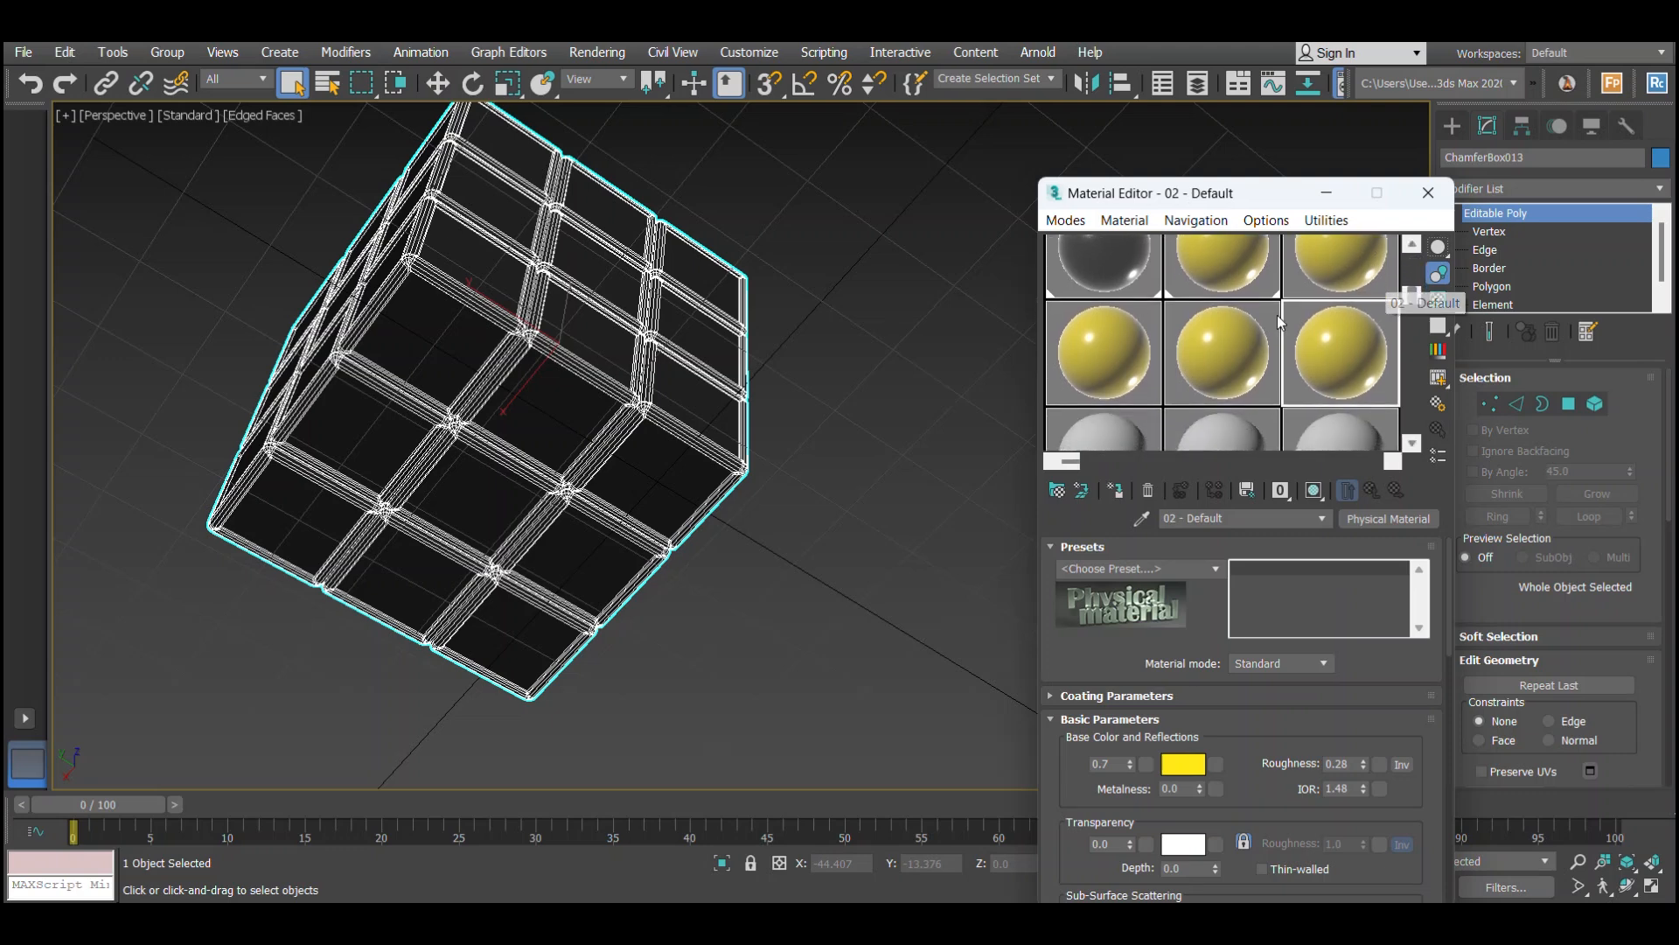
right_click(1320, 334)
click(1399, 571)
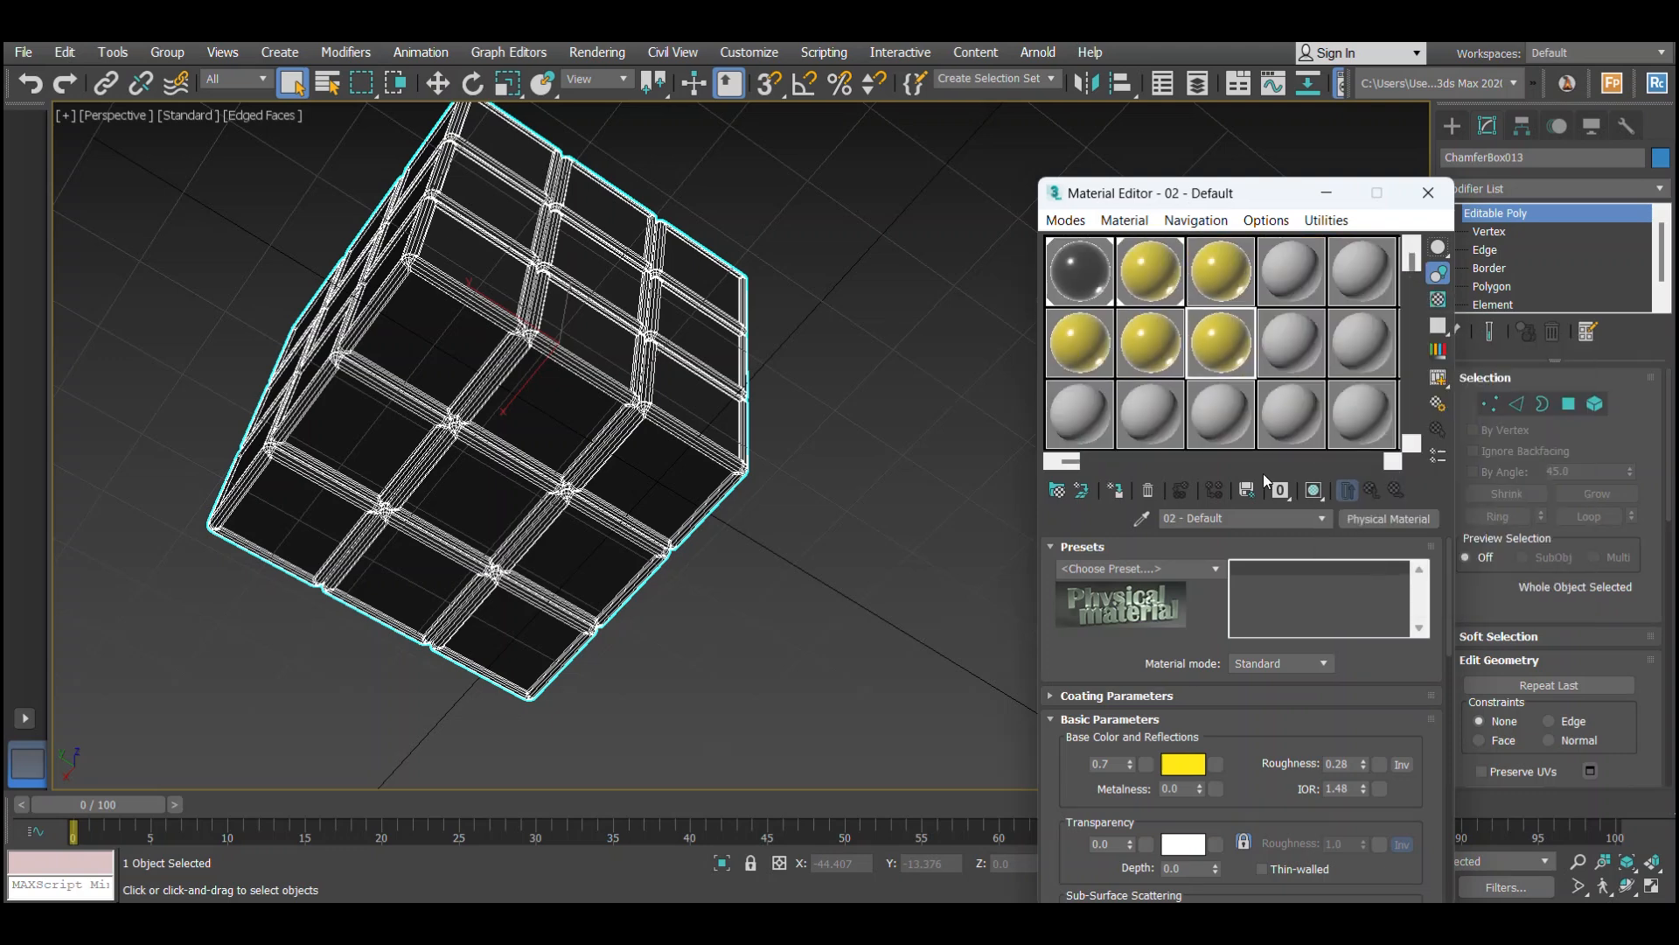
drag(1225, 329, 1267, 330)
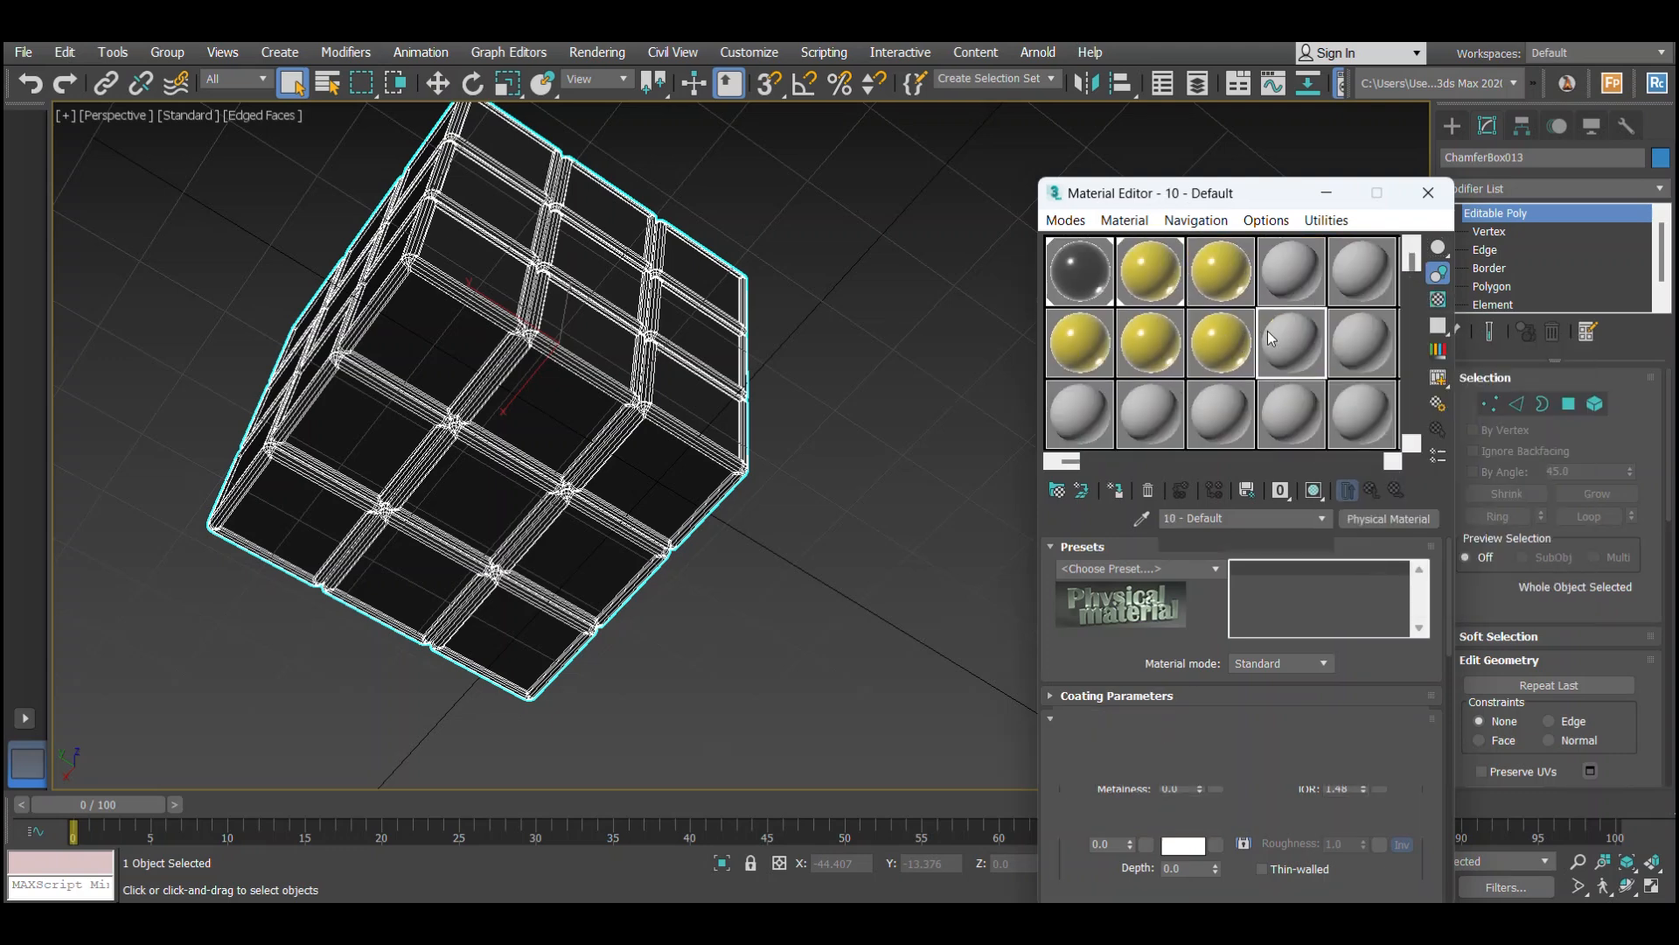
Rename the five copied yellow materials 03, 04, 05, 06 and 07.
alt+middle_drag(834, 339, 822, 499)
click(1227, 285)
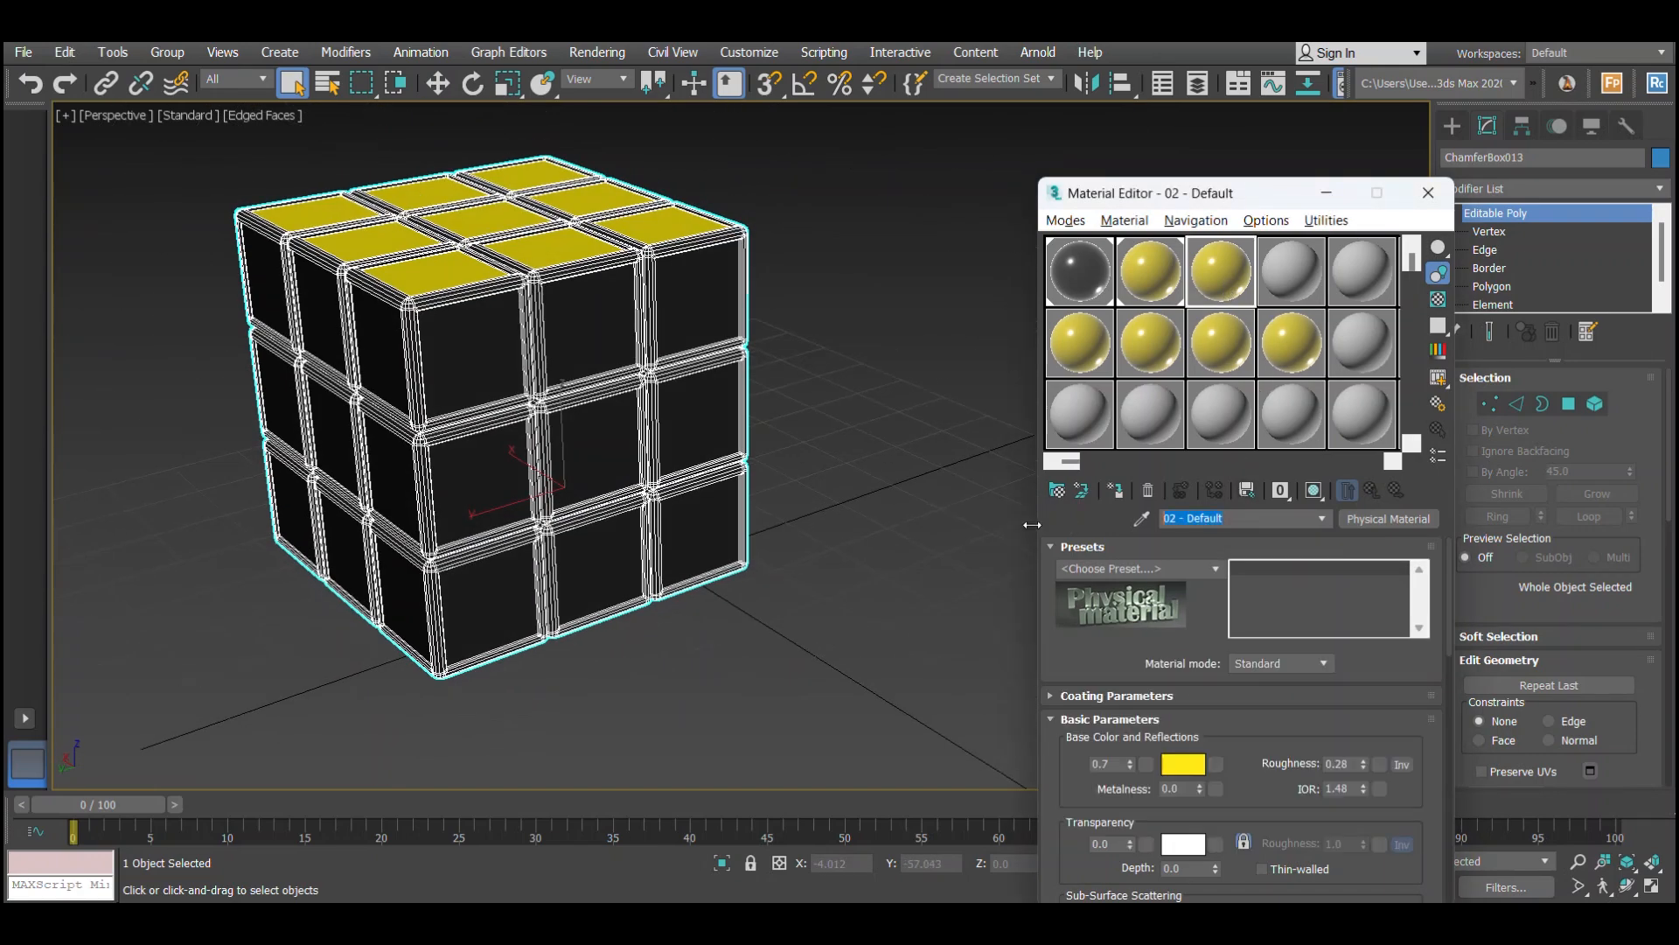
text(03)
key(Return)
click(1070, 373)
text(05)
click(1147, 353)
text(05)
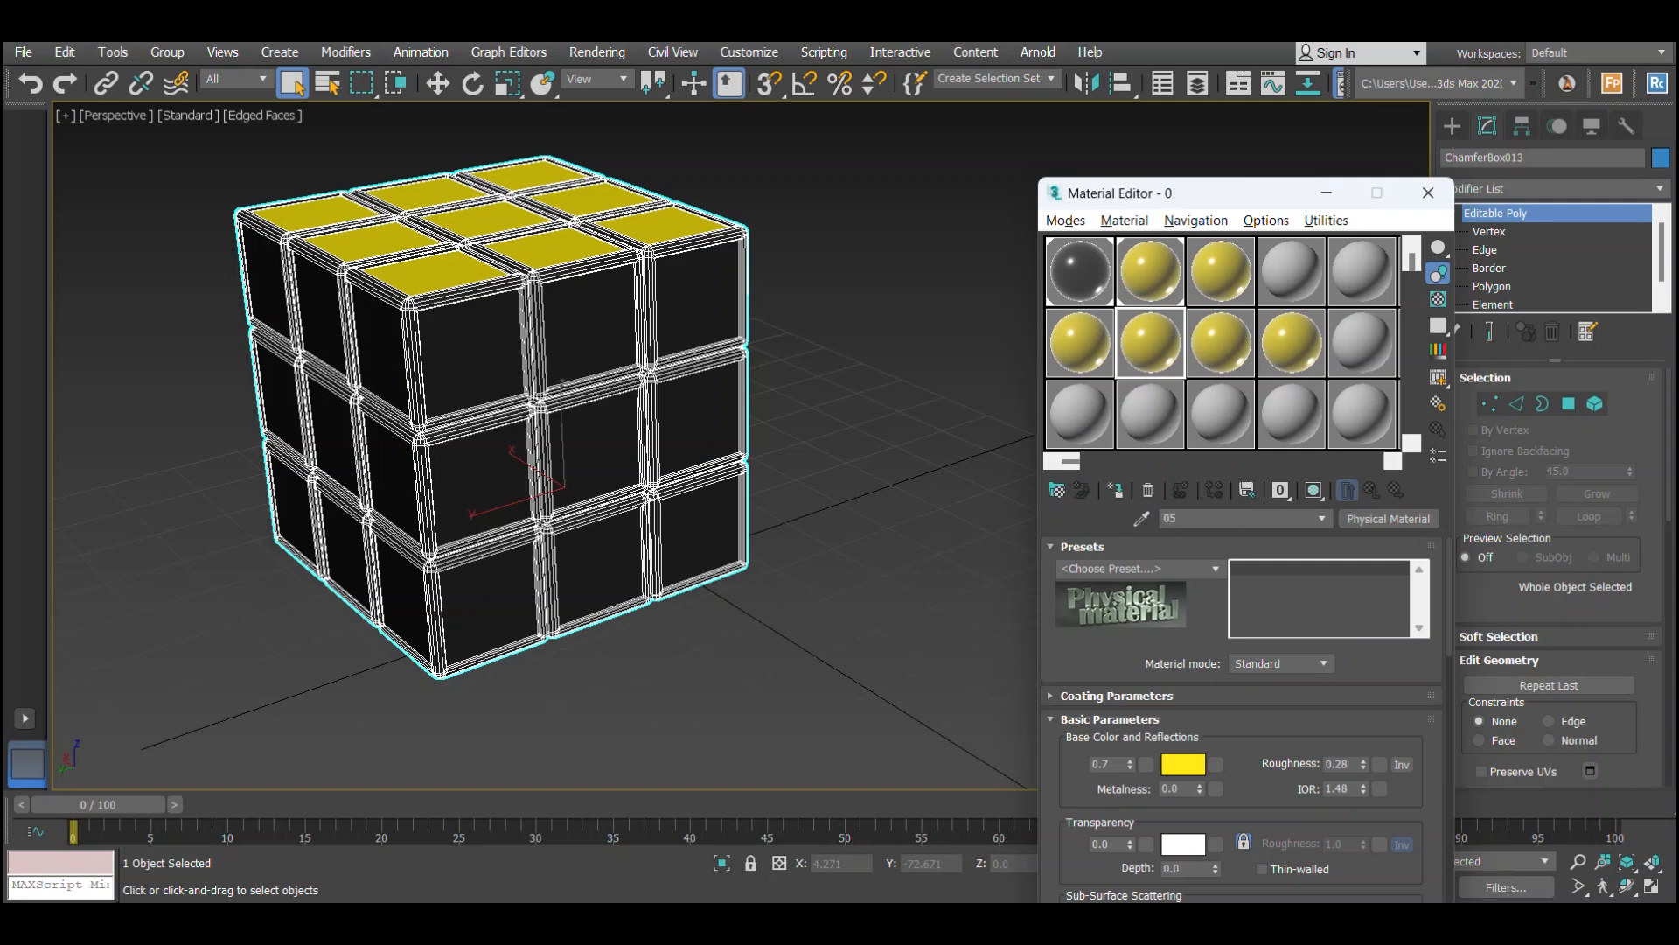
click(1222, 342)
click(1215, 517)
text(06)
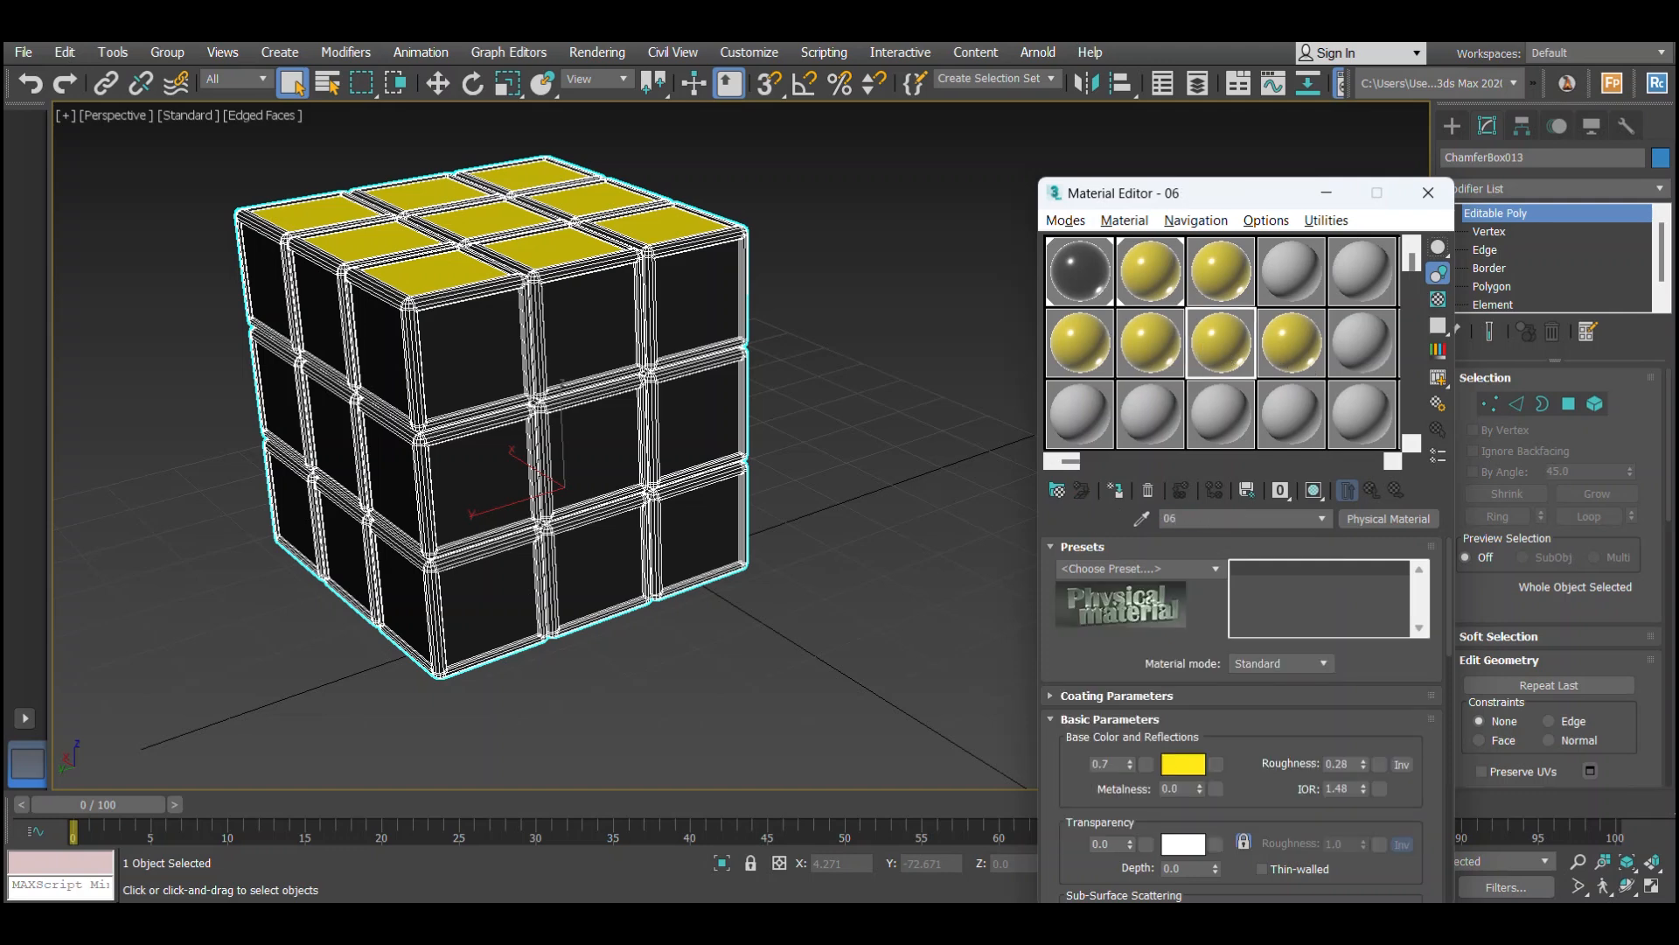
click(1293, 350)
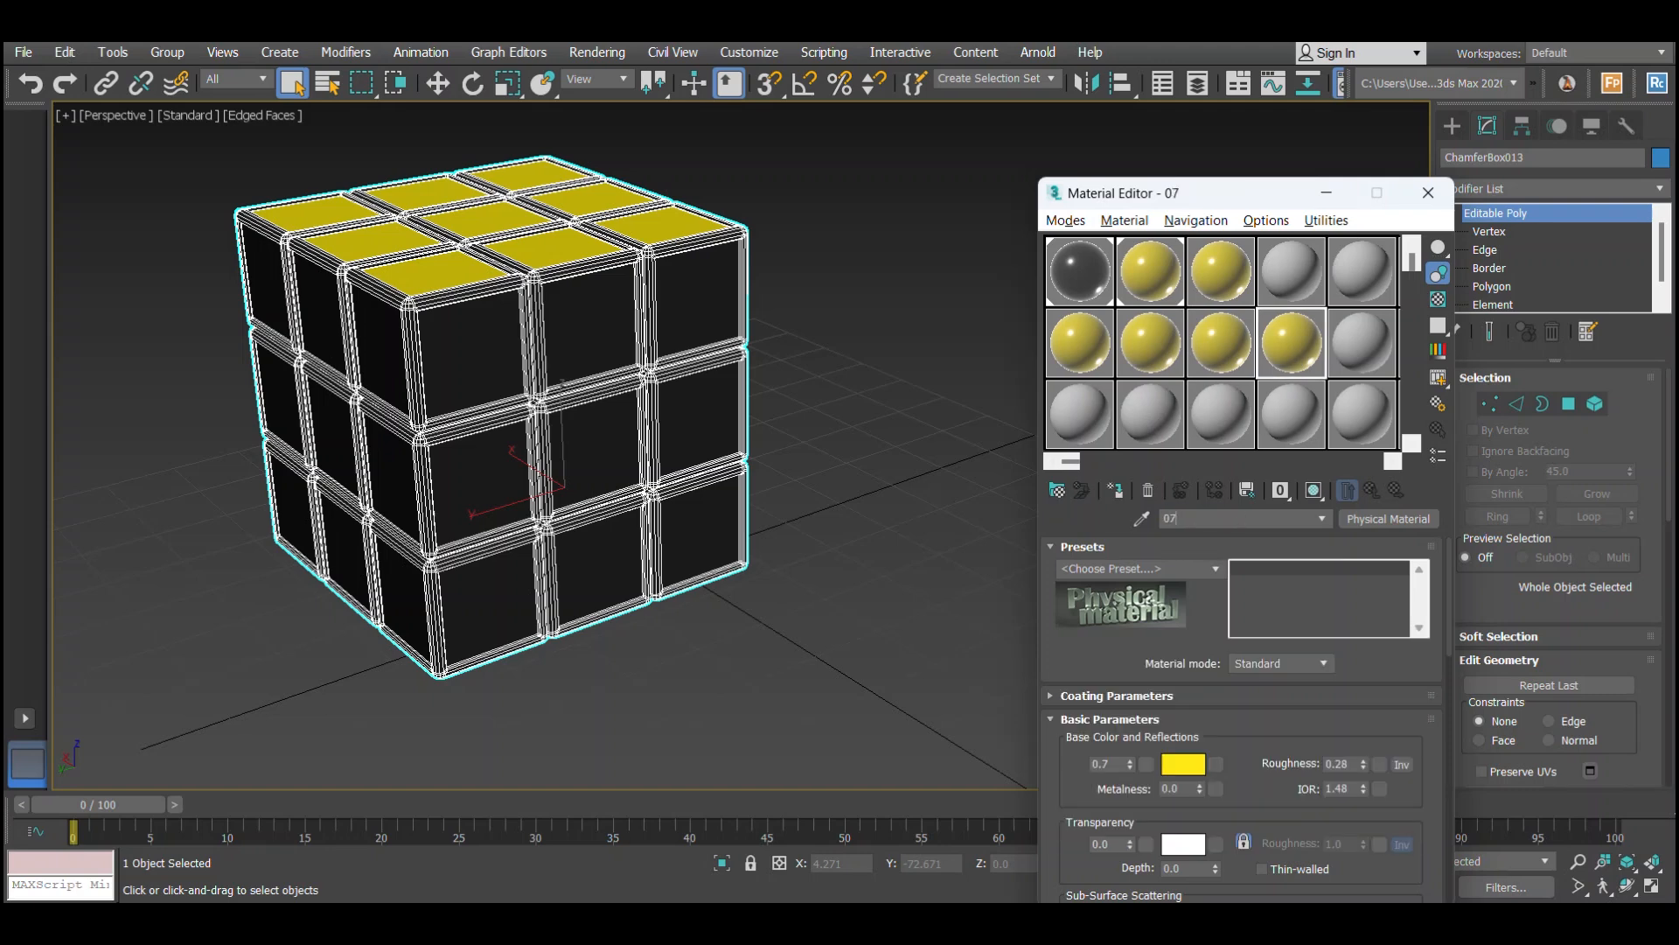
Select the nine recessed panel polygons on the cube's bottom face.
alt+middle_drag(676, 357, 701, 381)
click(1573, 403)
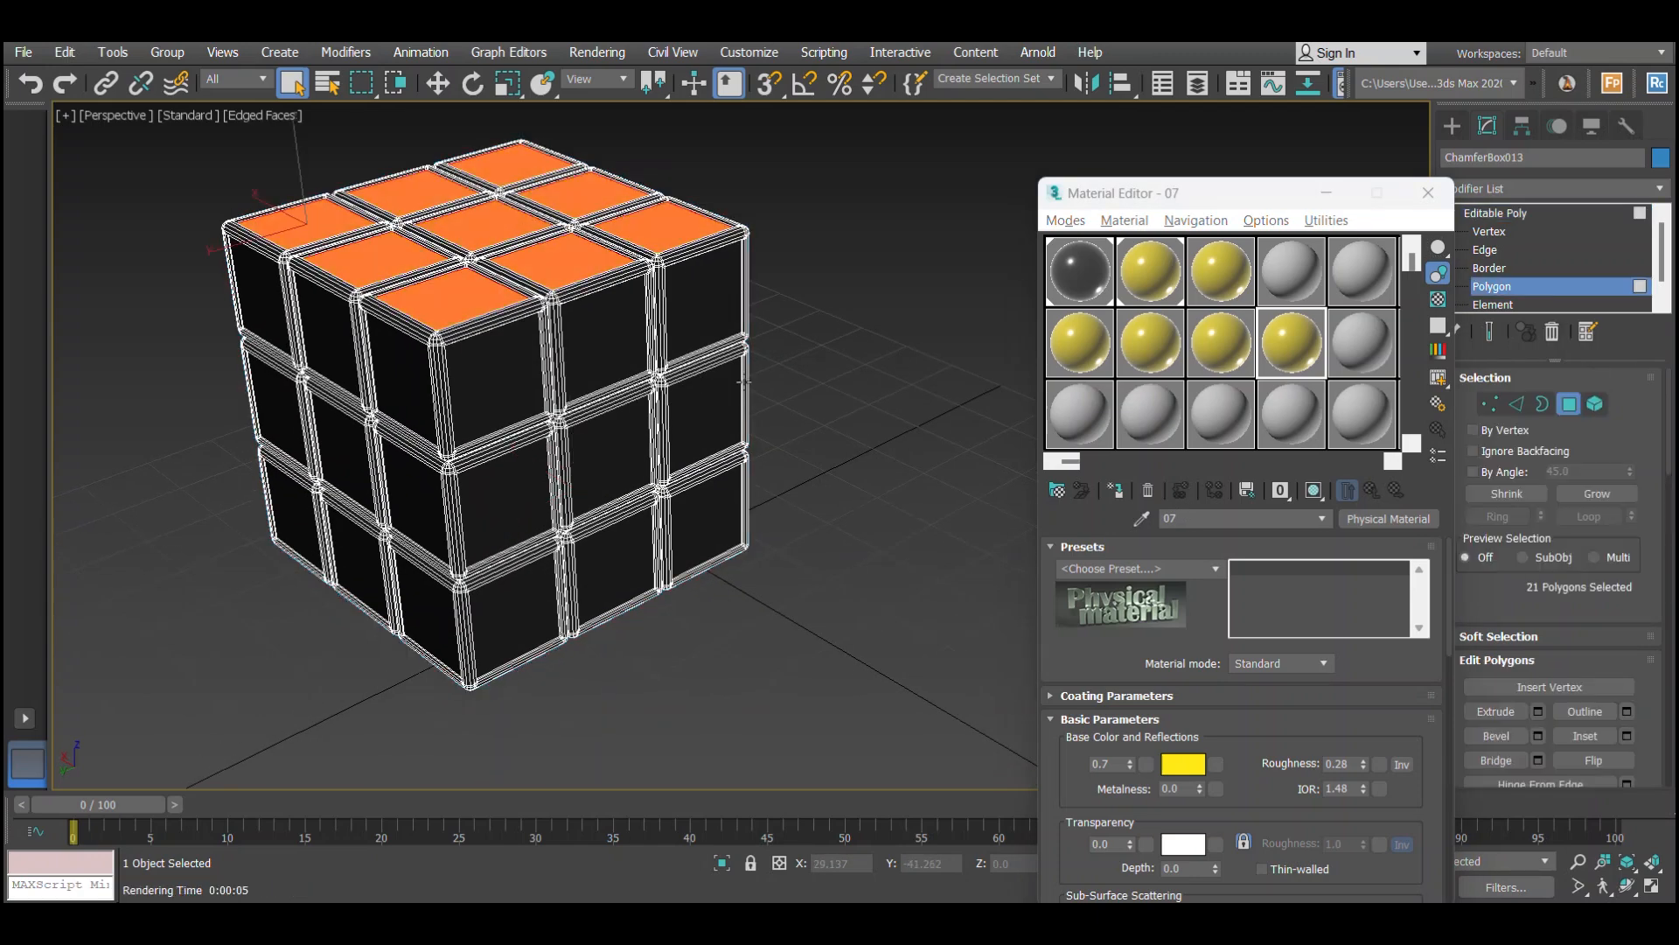
alt+middle_drag(712, 505, 578, 411)
click(437, 335)
ctrl+click(360, 372)
ctrl+click(289, 450)
ctrl+click(403, 521)
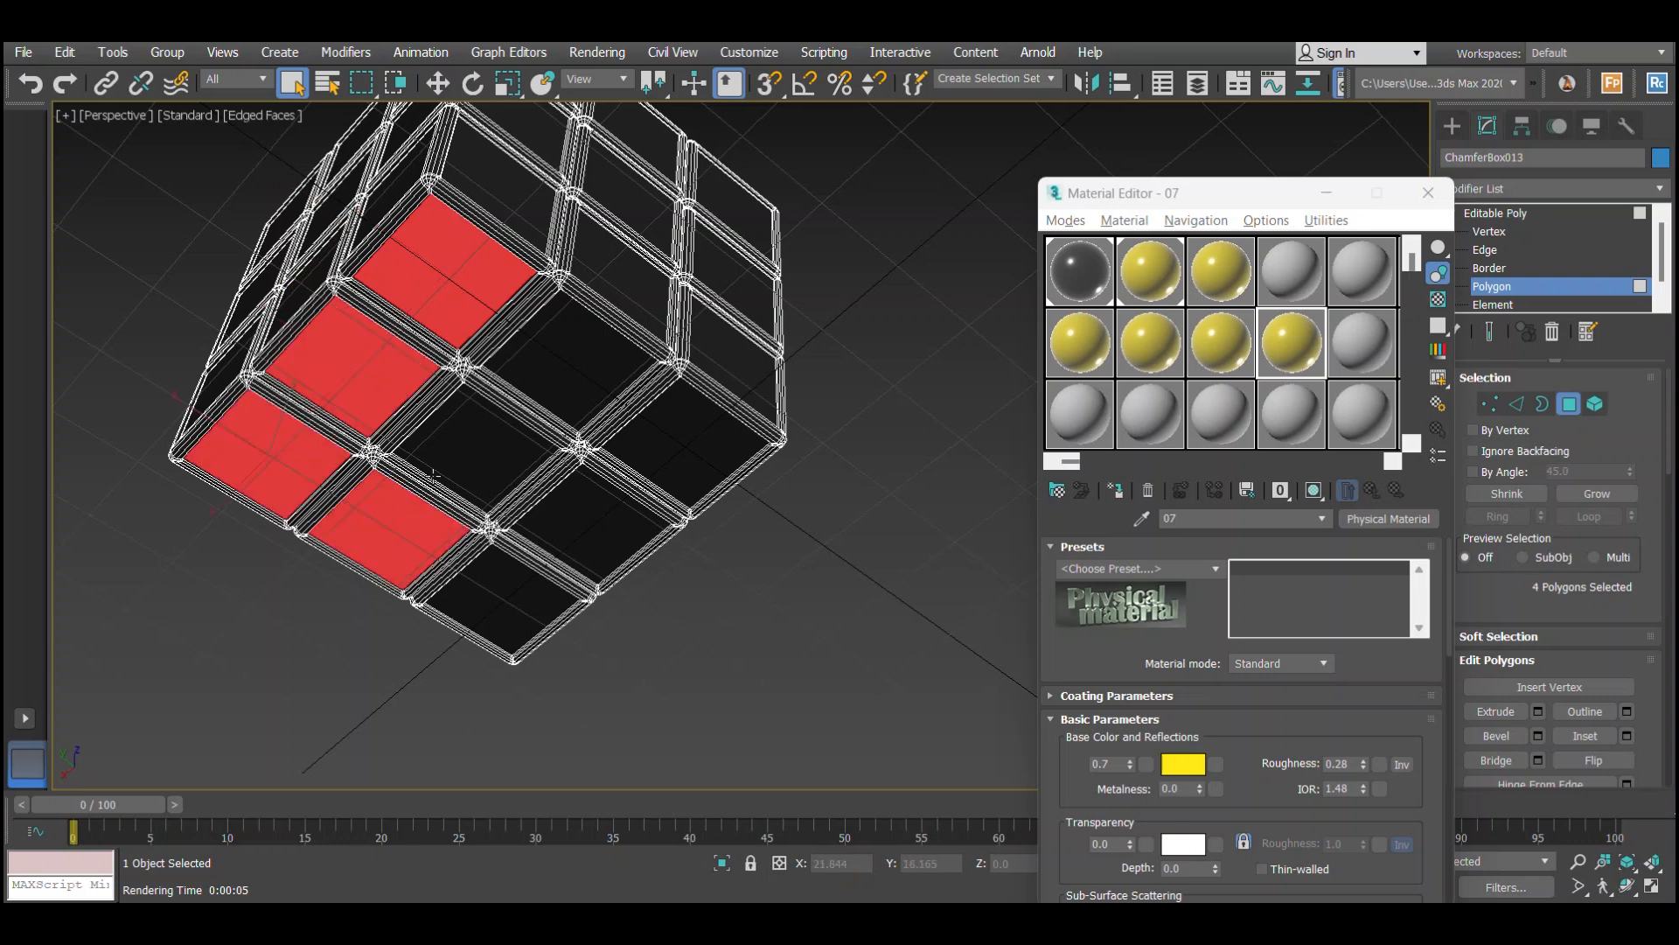
ctrl+click(476, 446)
ctrl+click(505, 591)
ctrl+click(603, 520)
ctrl+click(679, 444)
ctrl+click(603, 369)
middle_drag(673, 401, 761, 524)
Assign material 03 to the selected bottom panels, set its base color to pure white and leave polygon level.
double_click(1214, 289)
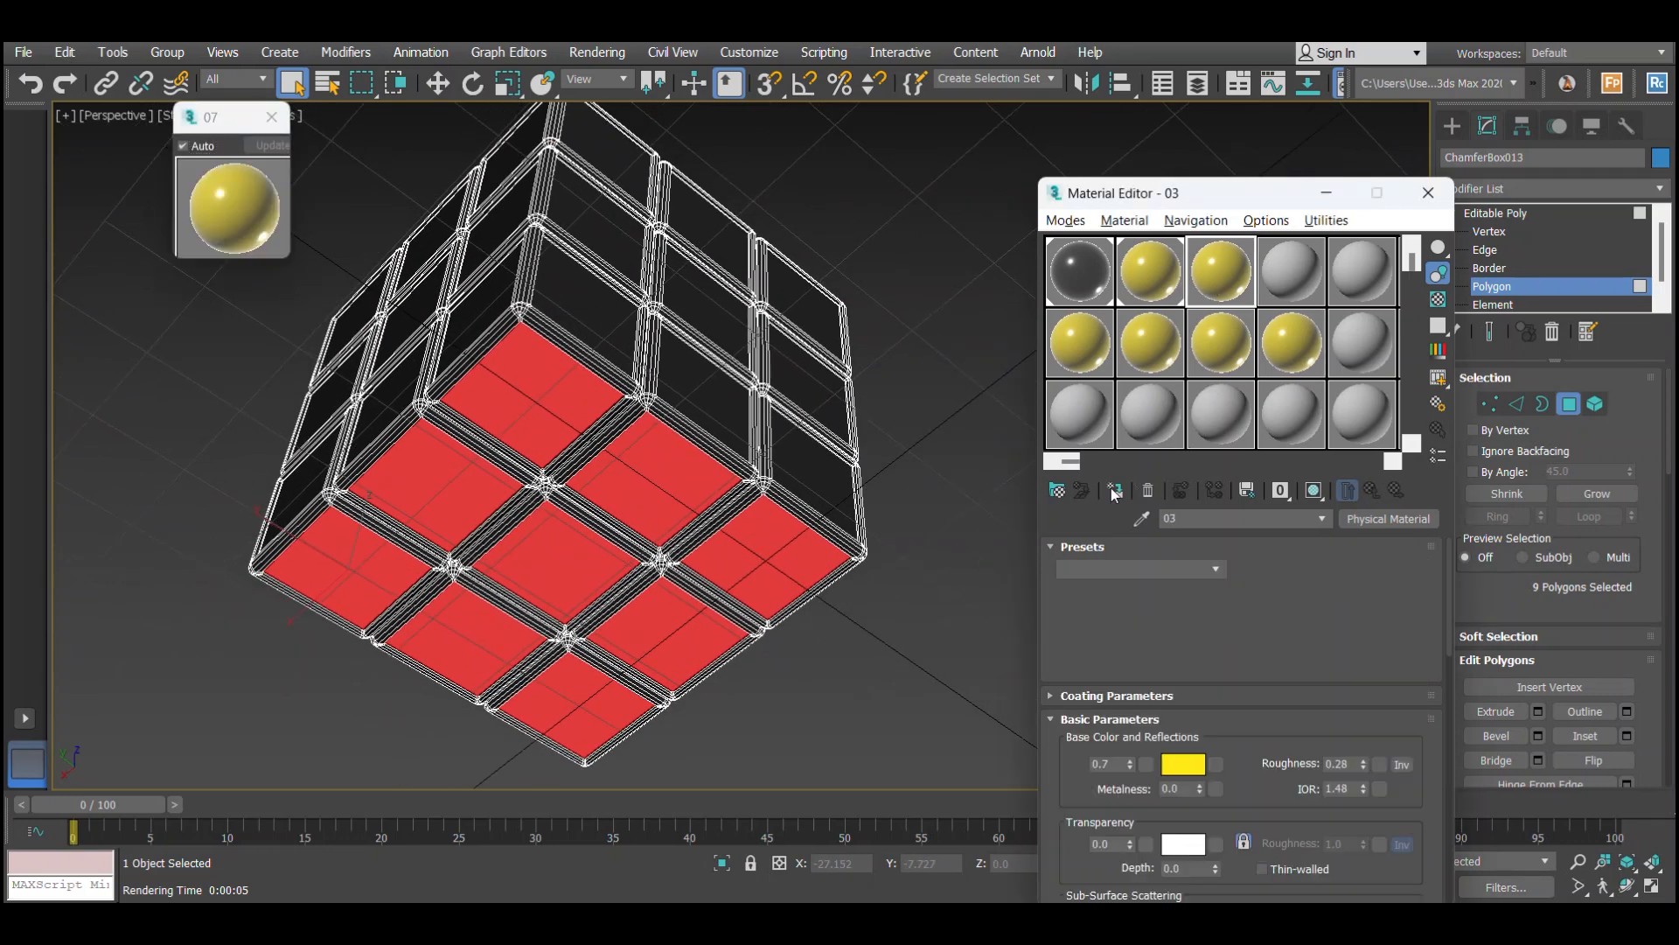
click(271, 116)
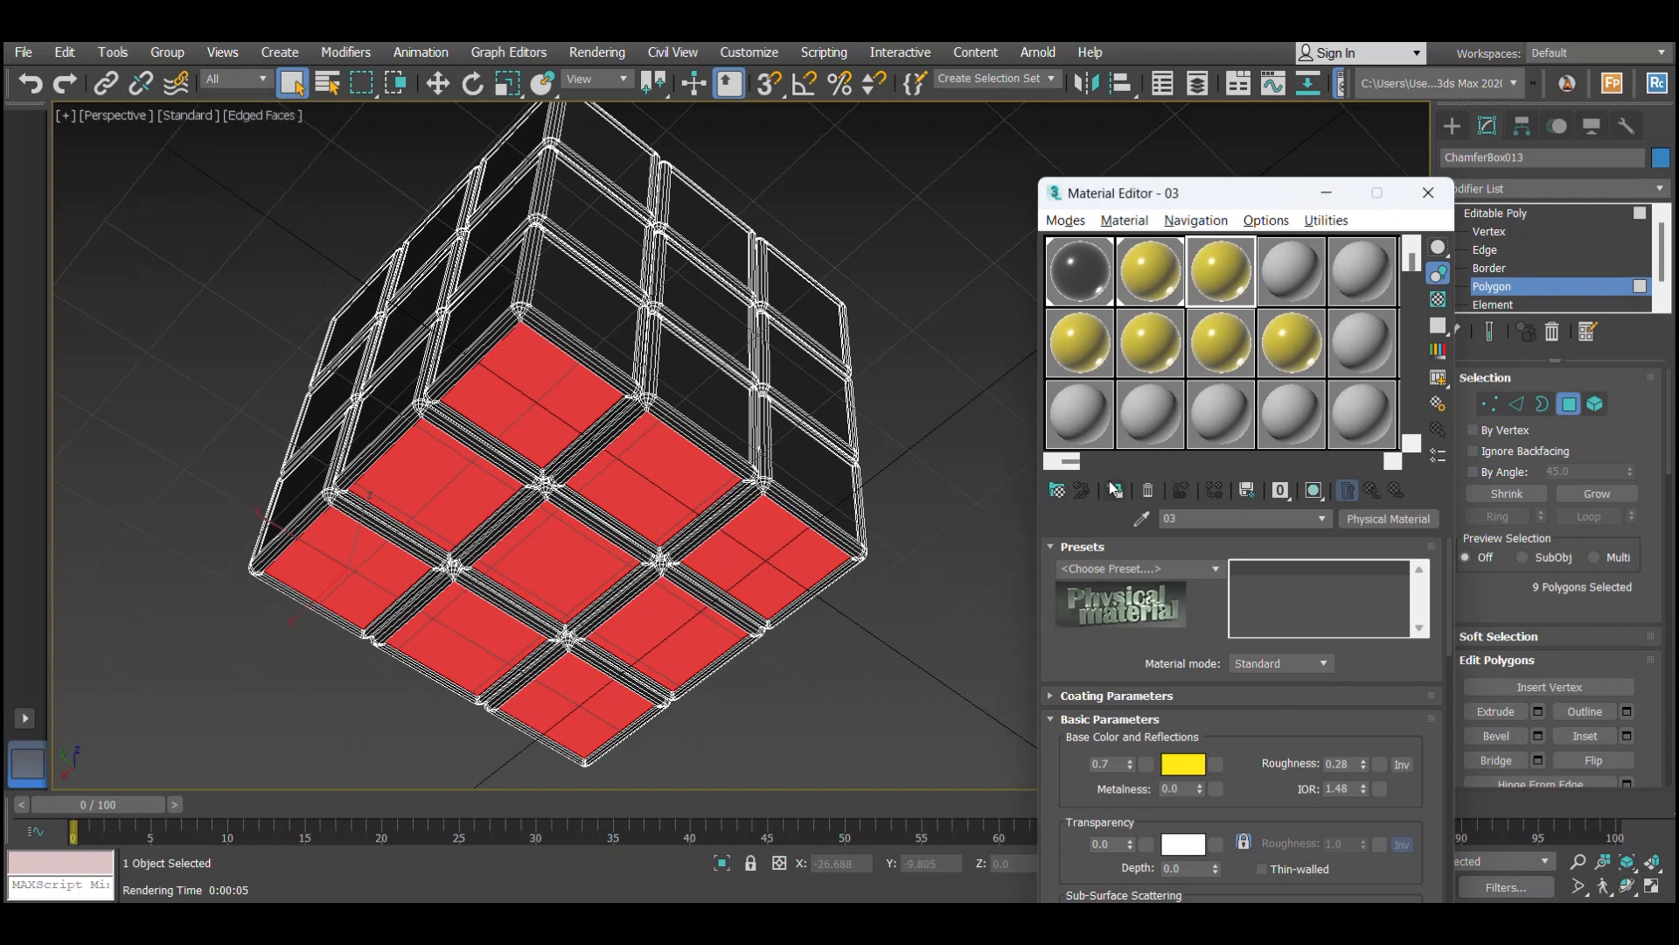
click(1115, 489)
click(1187, 765)
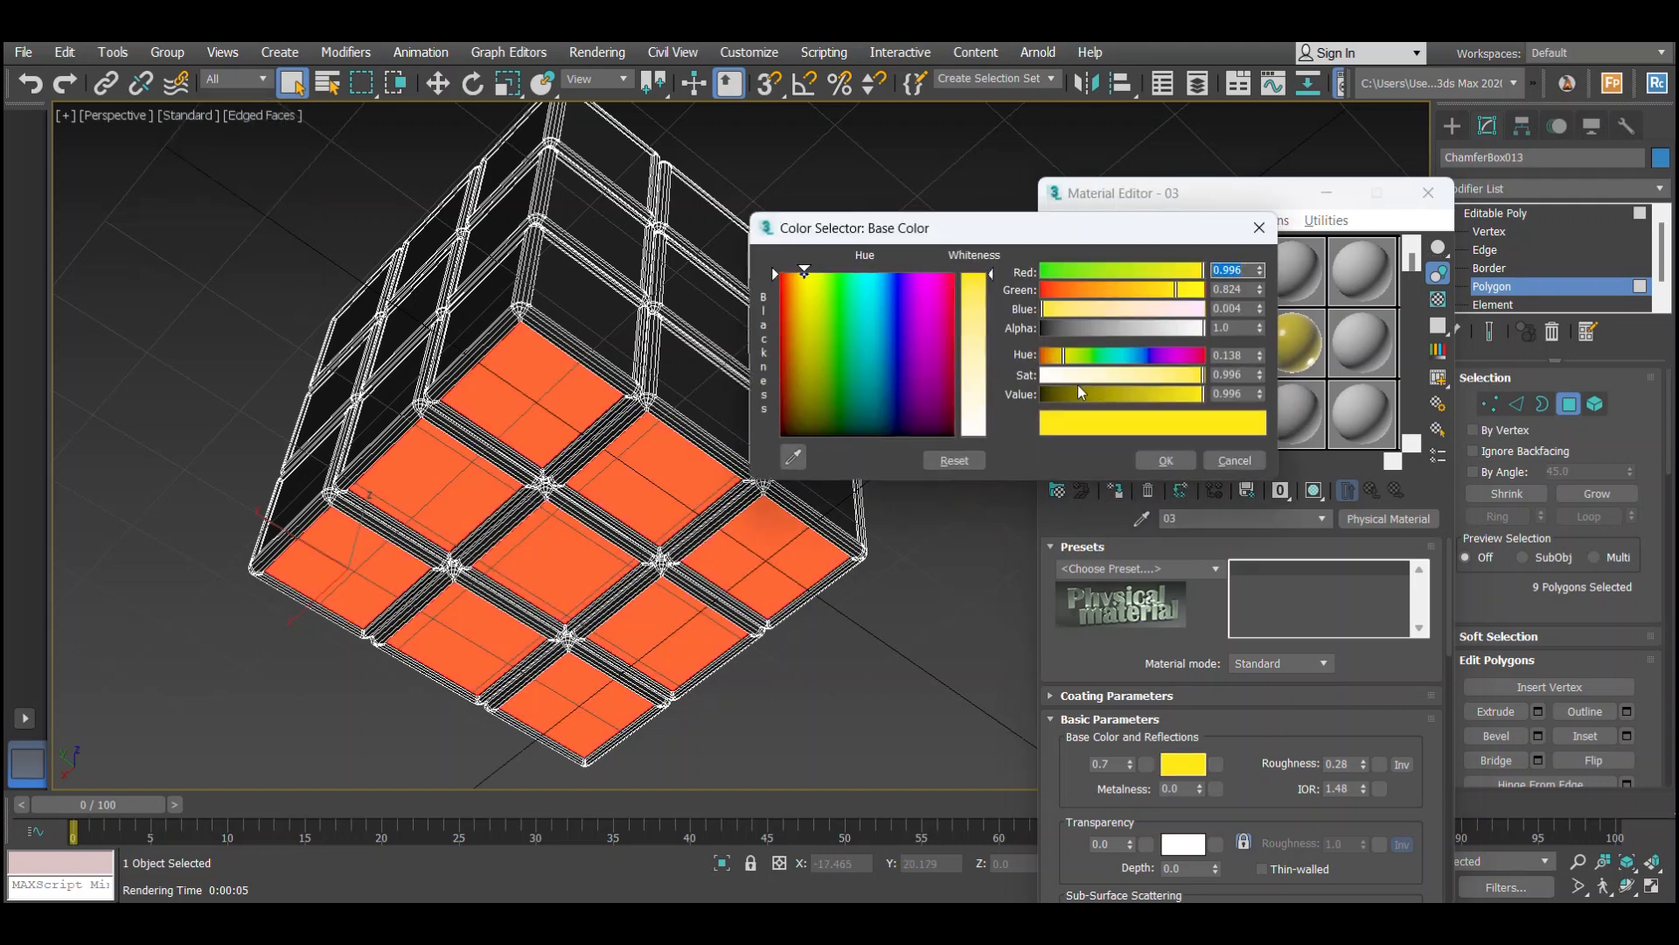
click(993, 435)
click(1150, 457)
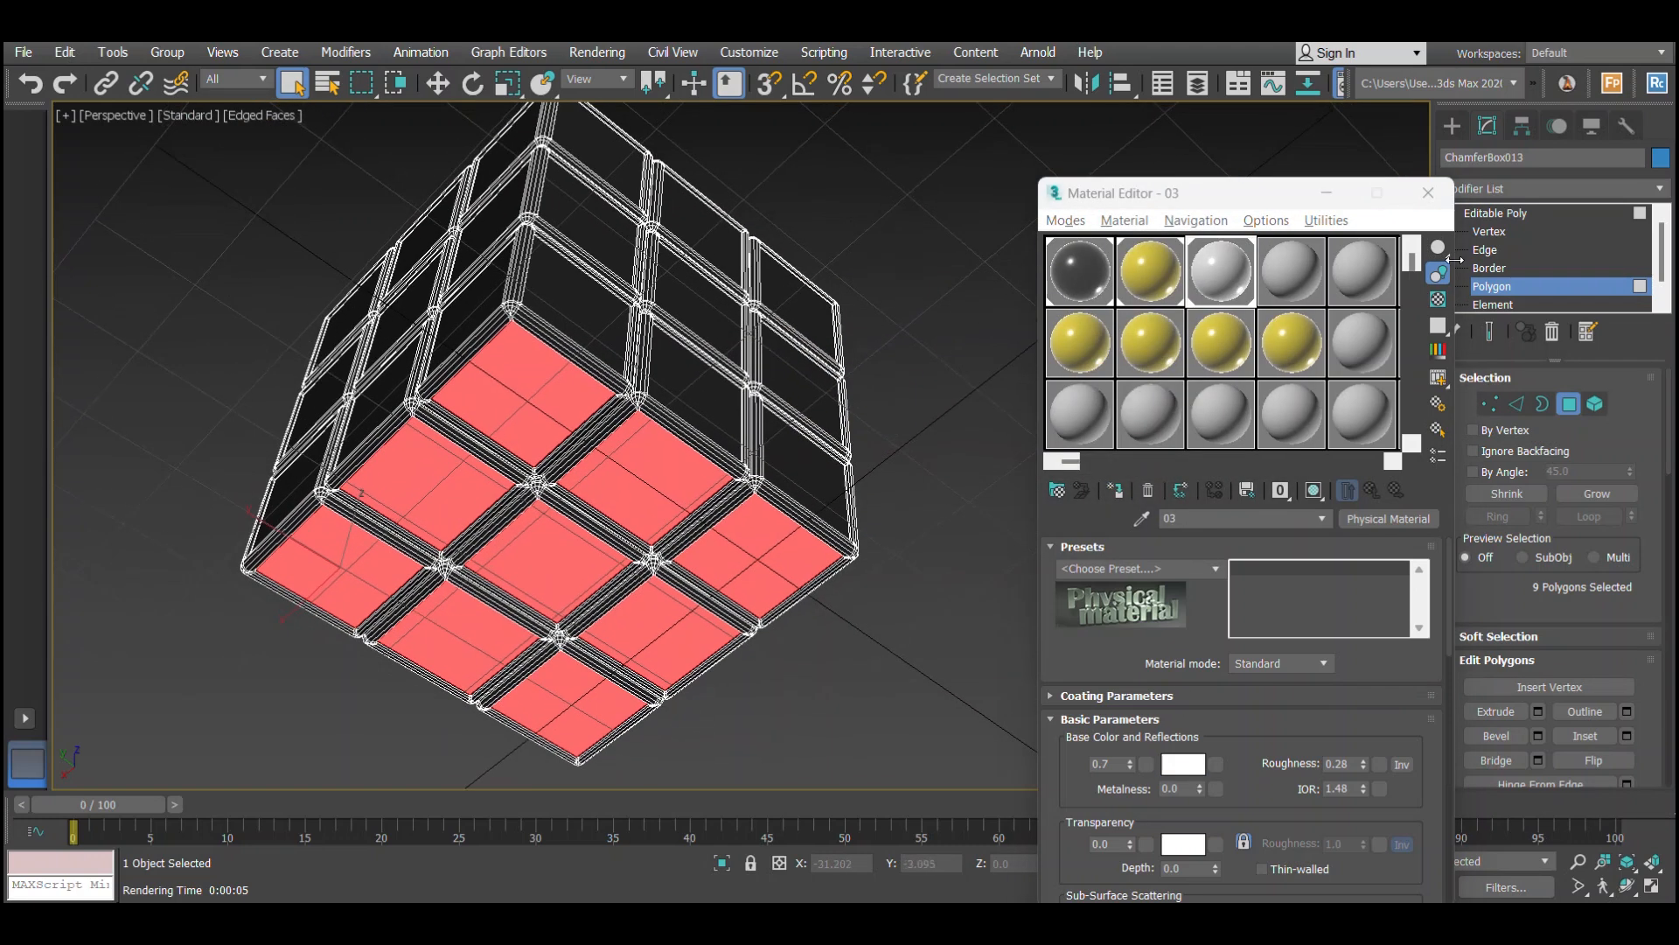
click(1496, 216)
alt+middle_drag(953, 301, 946, 446)
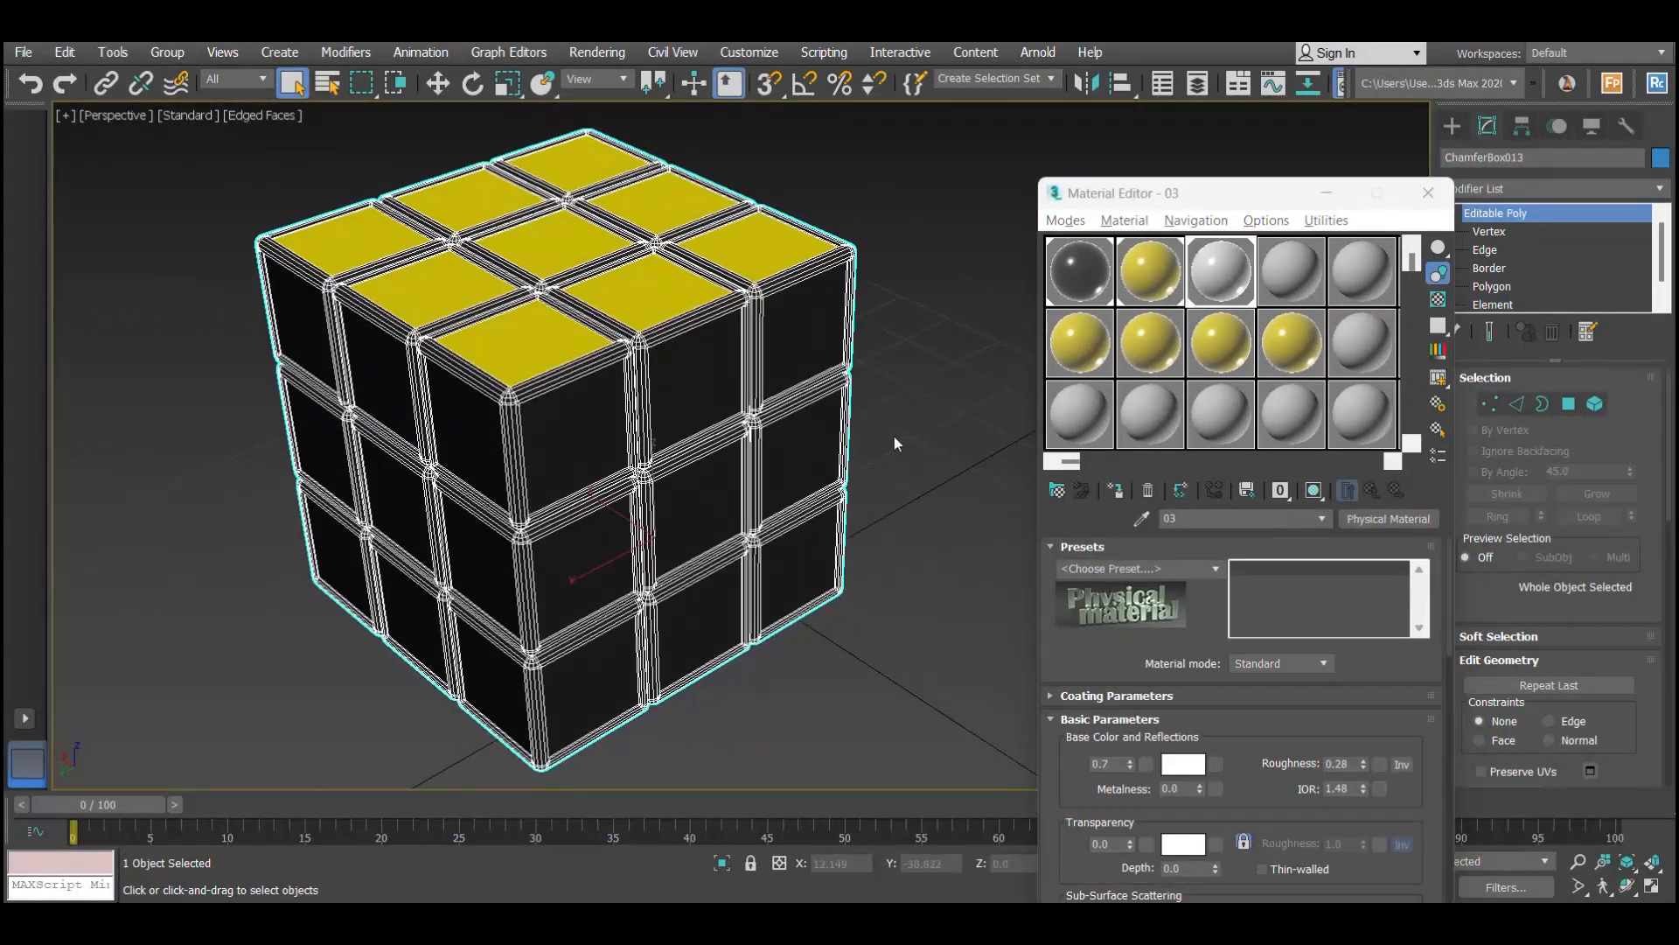
scroll(894, 437, down, 1)
click(1186, 765)
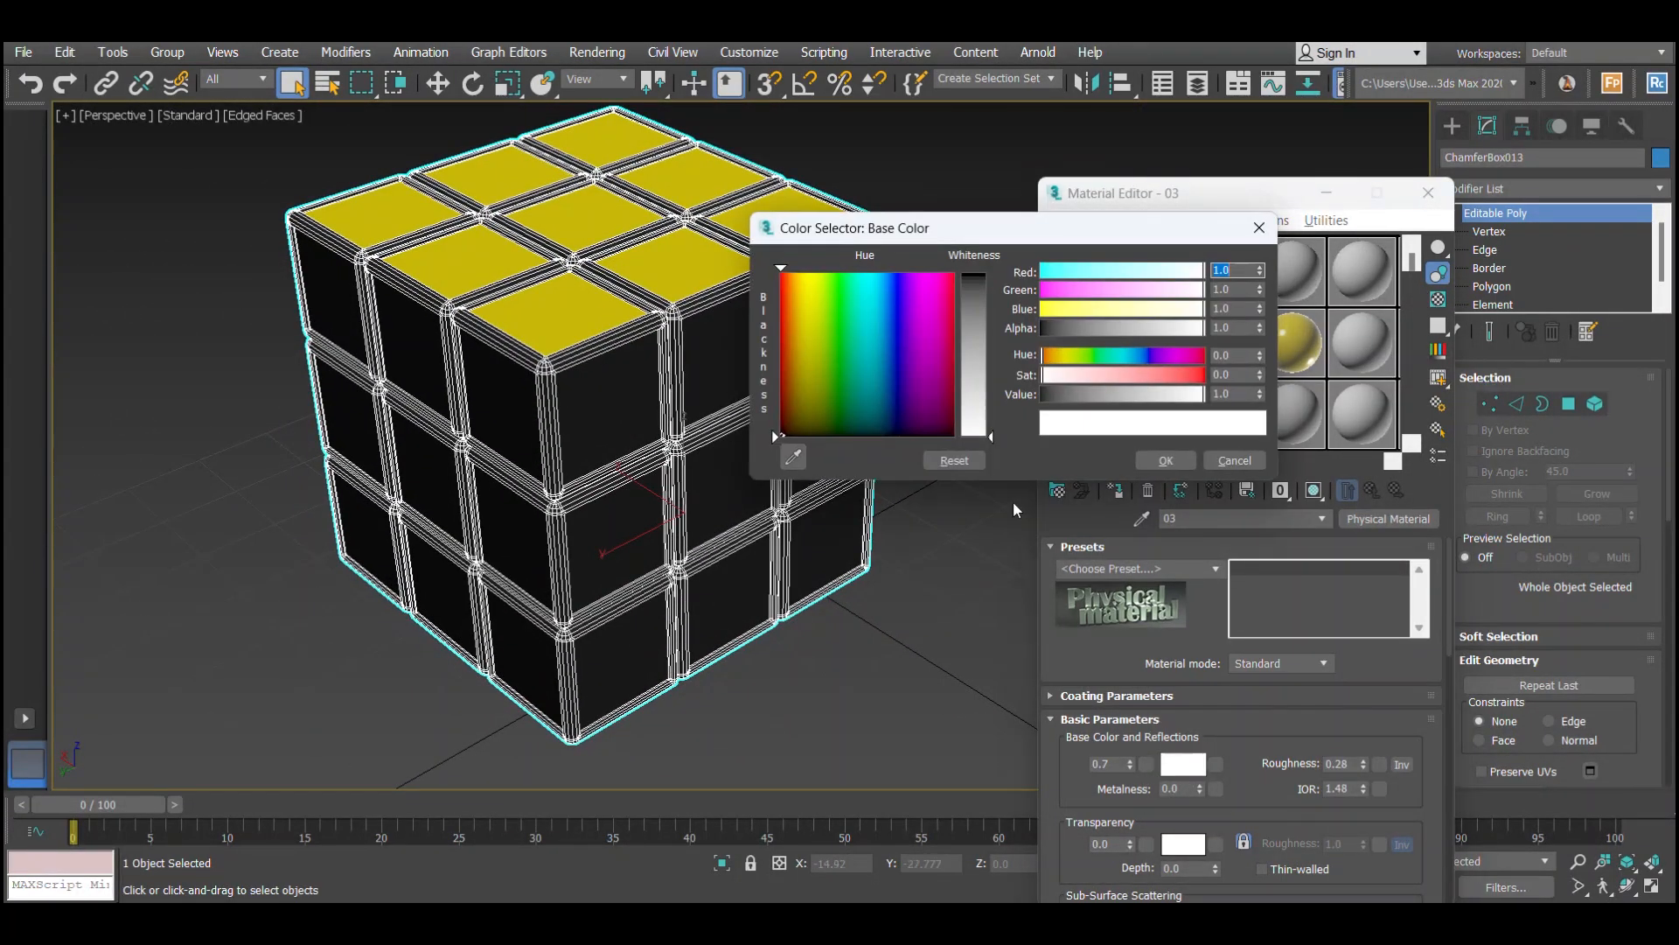
click(1149, 460)
Select the nine recessed panel polygons on one side face of the cube, adjacent to the yellow top.
scroll(848, 453, down, 2)
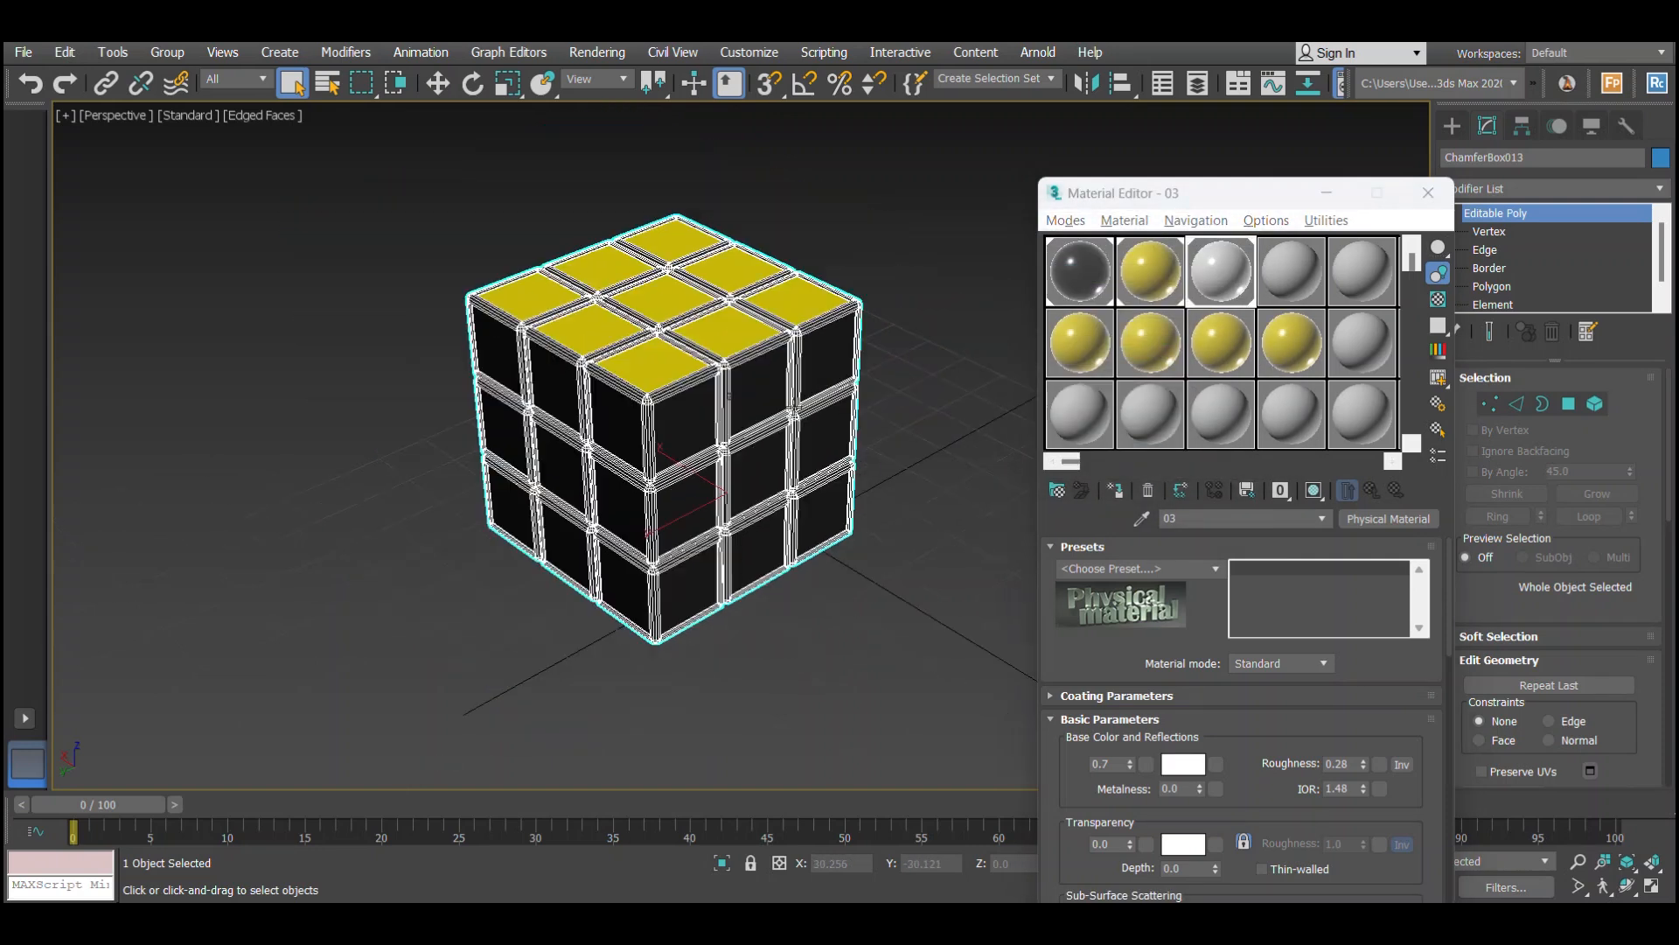
ctrl+click(618, 603)
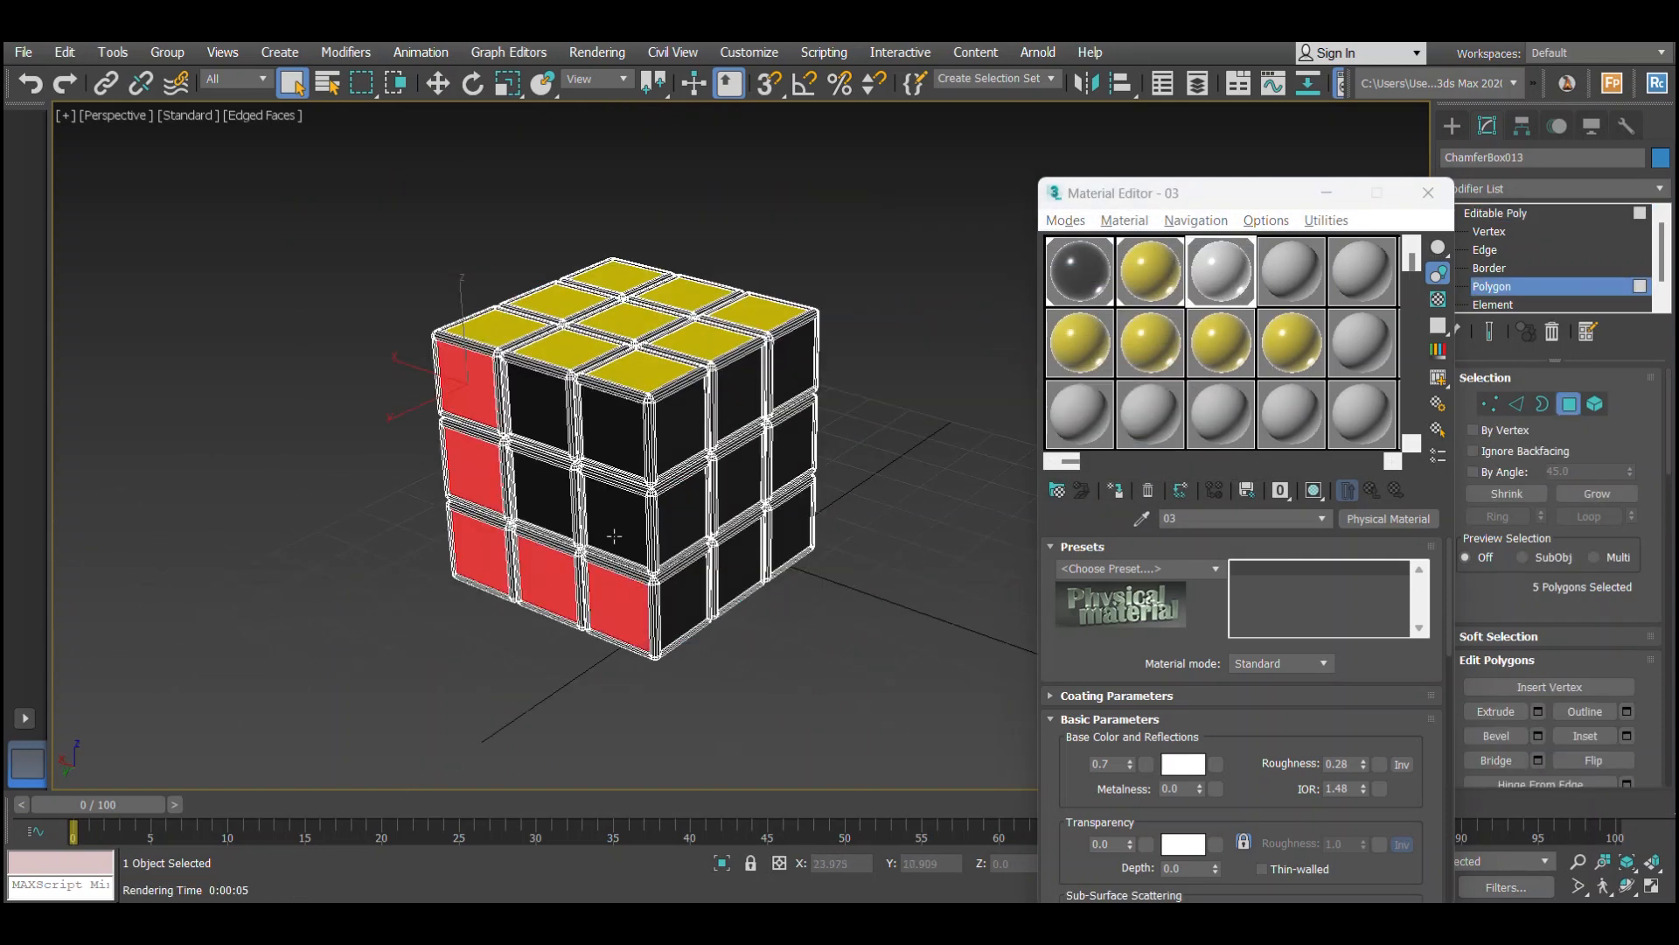
ctrl+click(610, 527)
ctrl+click(542, 511)
ctrl+click(535, 408)
ctrl+click(605, 425)
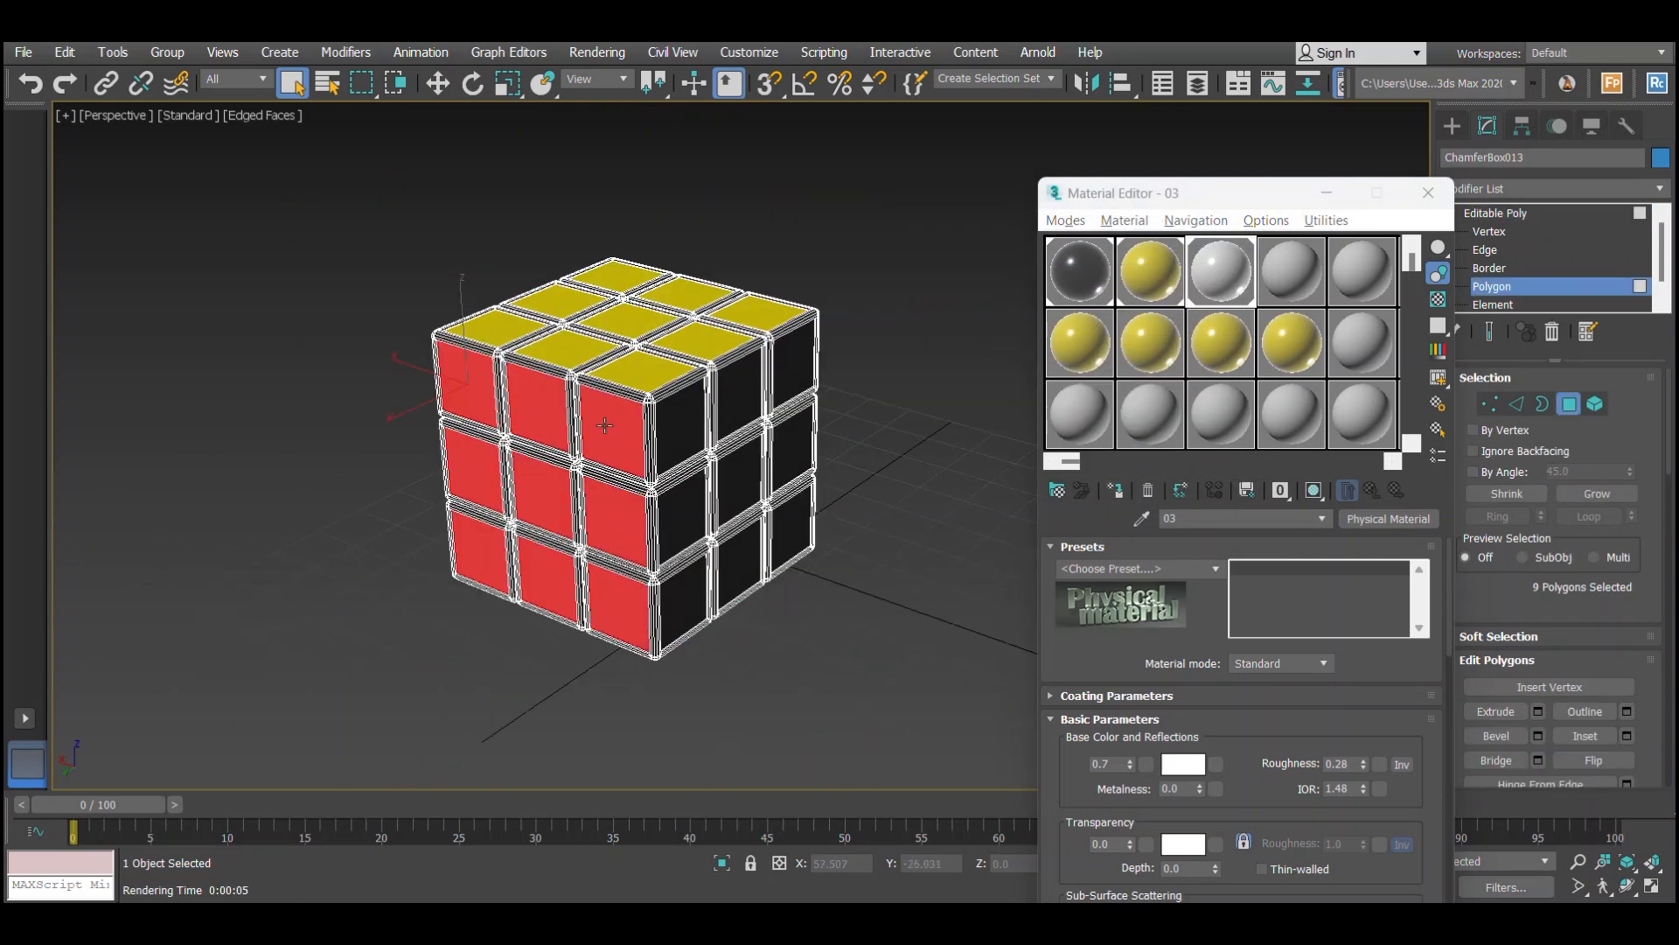
Assign material 04 to the selected side panels and set its base color to dark green with a value of 0.348.
click(1099, 336)
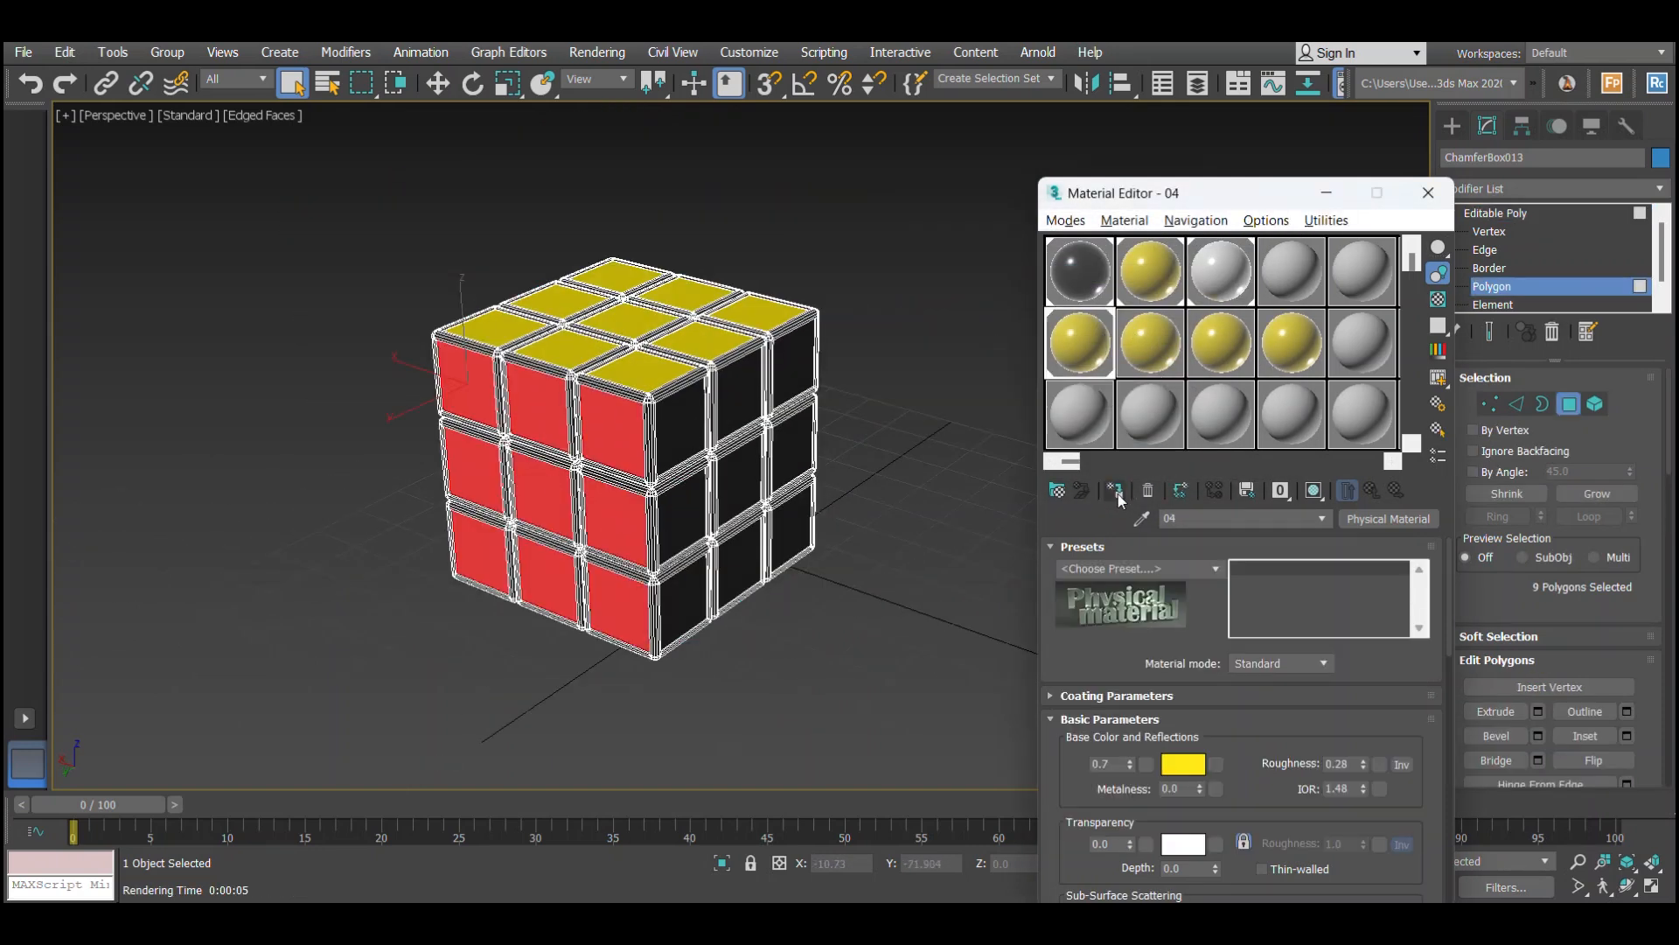
click(1191, 770)
mouse_move(827, 300)
mouse_down()
mouse_move(861, 313)
mouse_move(840, 297)
mouse_move(864, 290)
mouse_up()
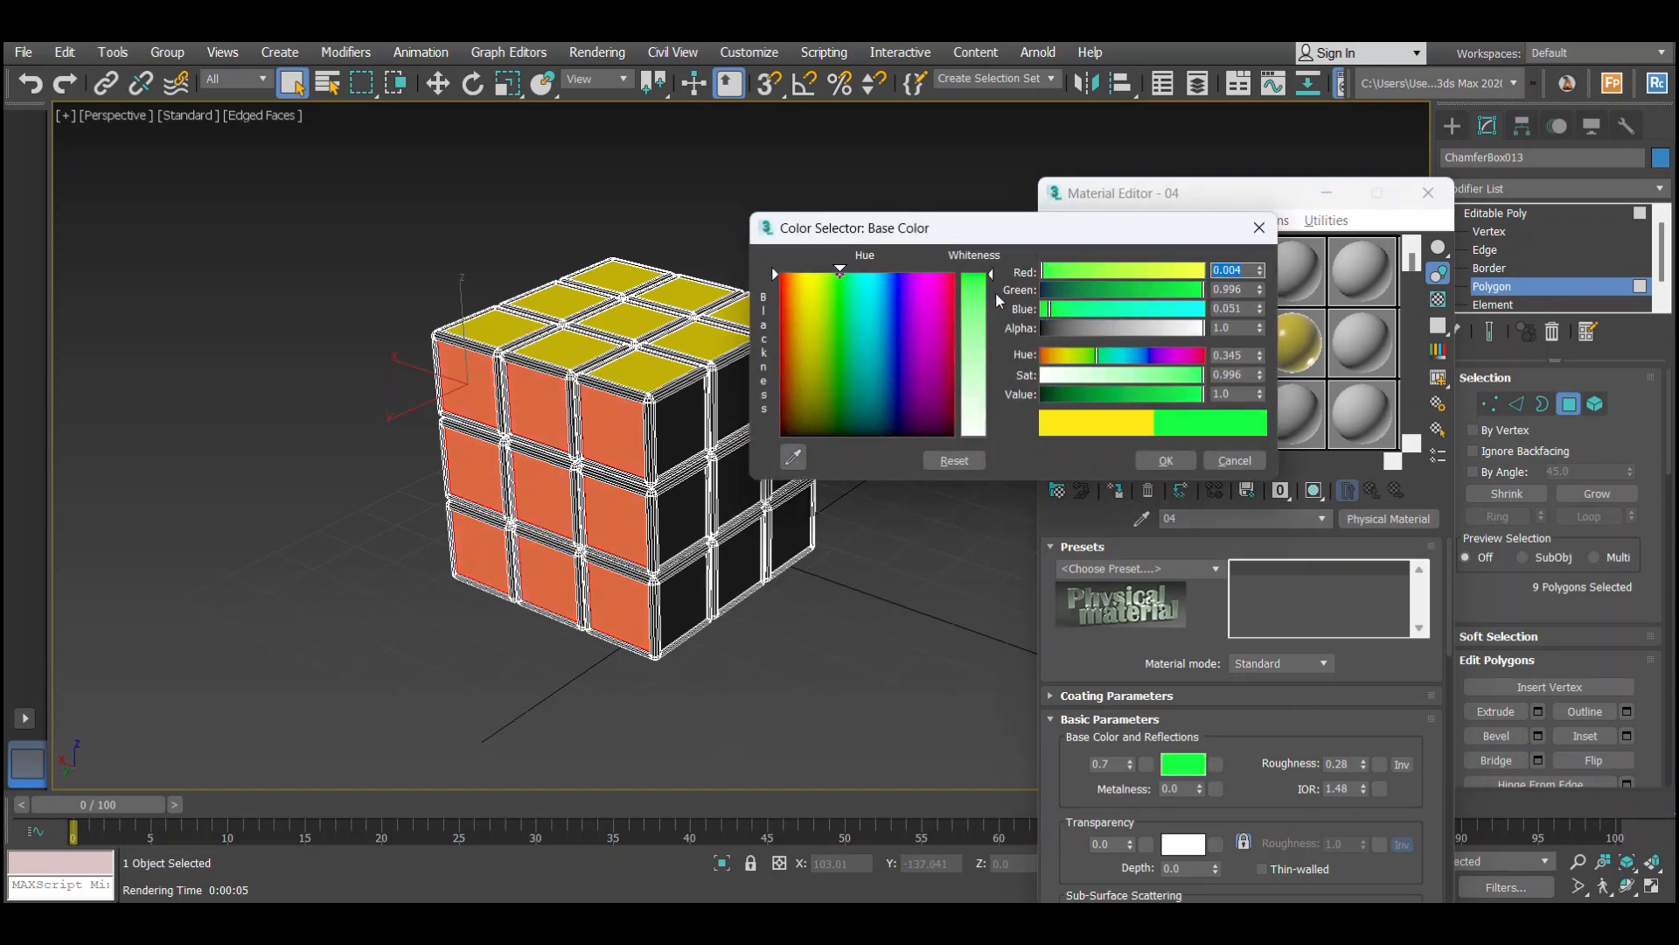
drag(1171, 395, 1100, 400)
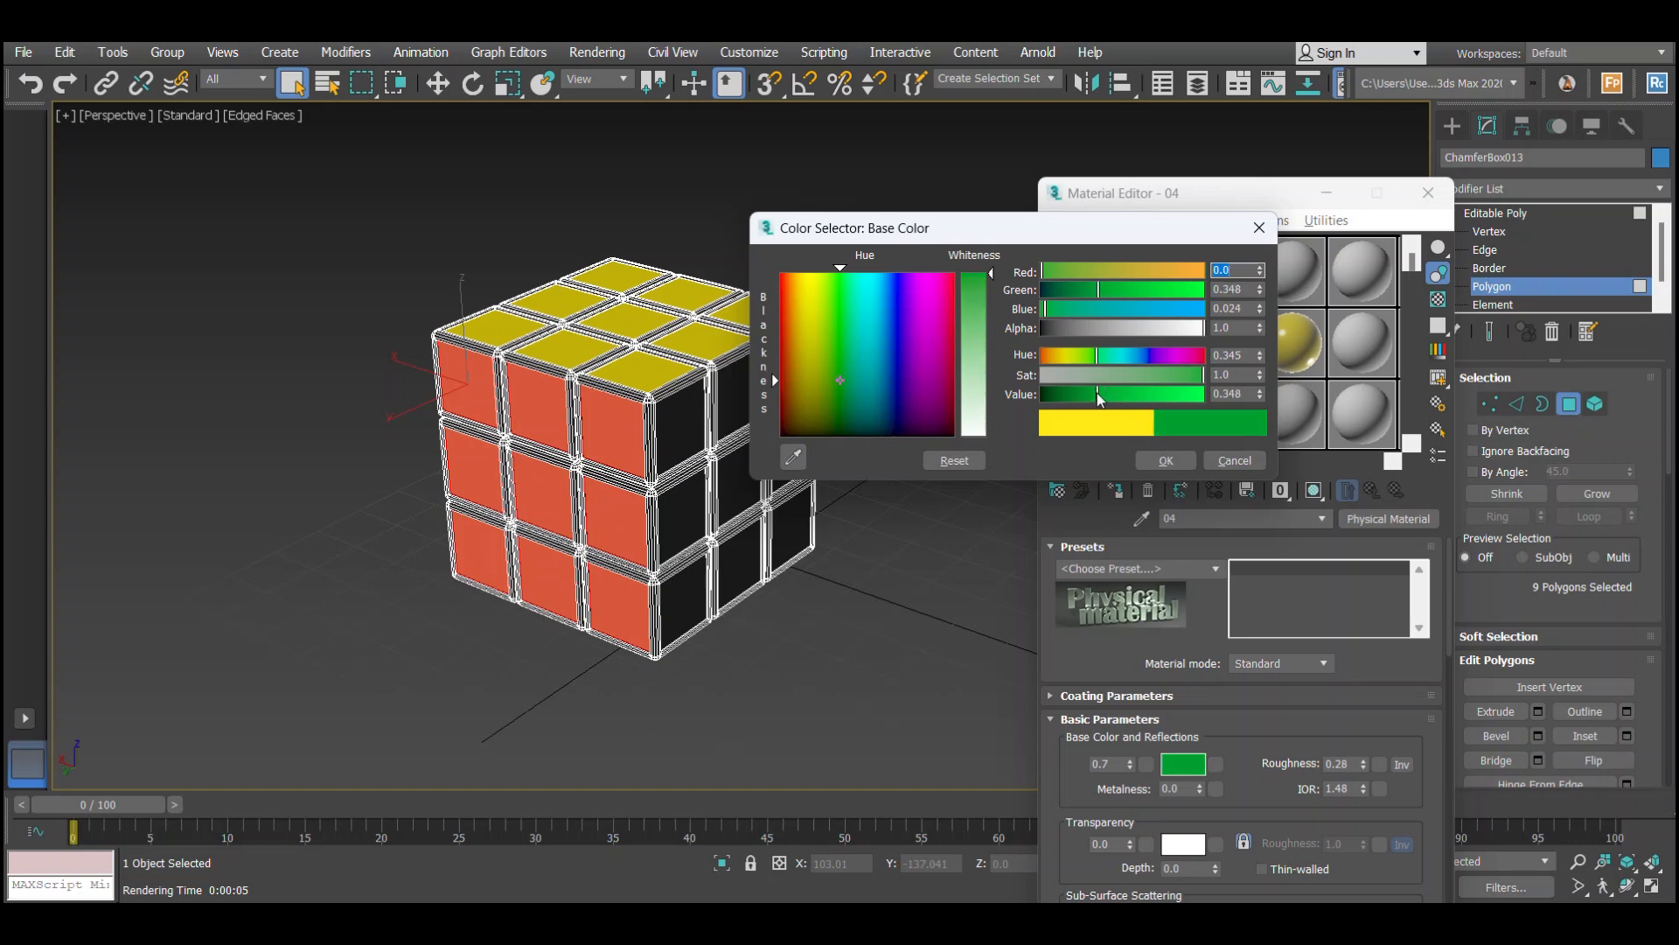
click(1164, 460)
Turn off the edged-faces display and select the nine recessed panel polygons on the next unpainted side face.
middle_drag(899, 472, 603, 437)
click(559, 421)
ctrl+click(564, 540)
ctrl+click(575, 639)
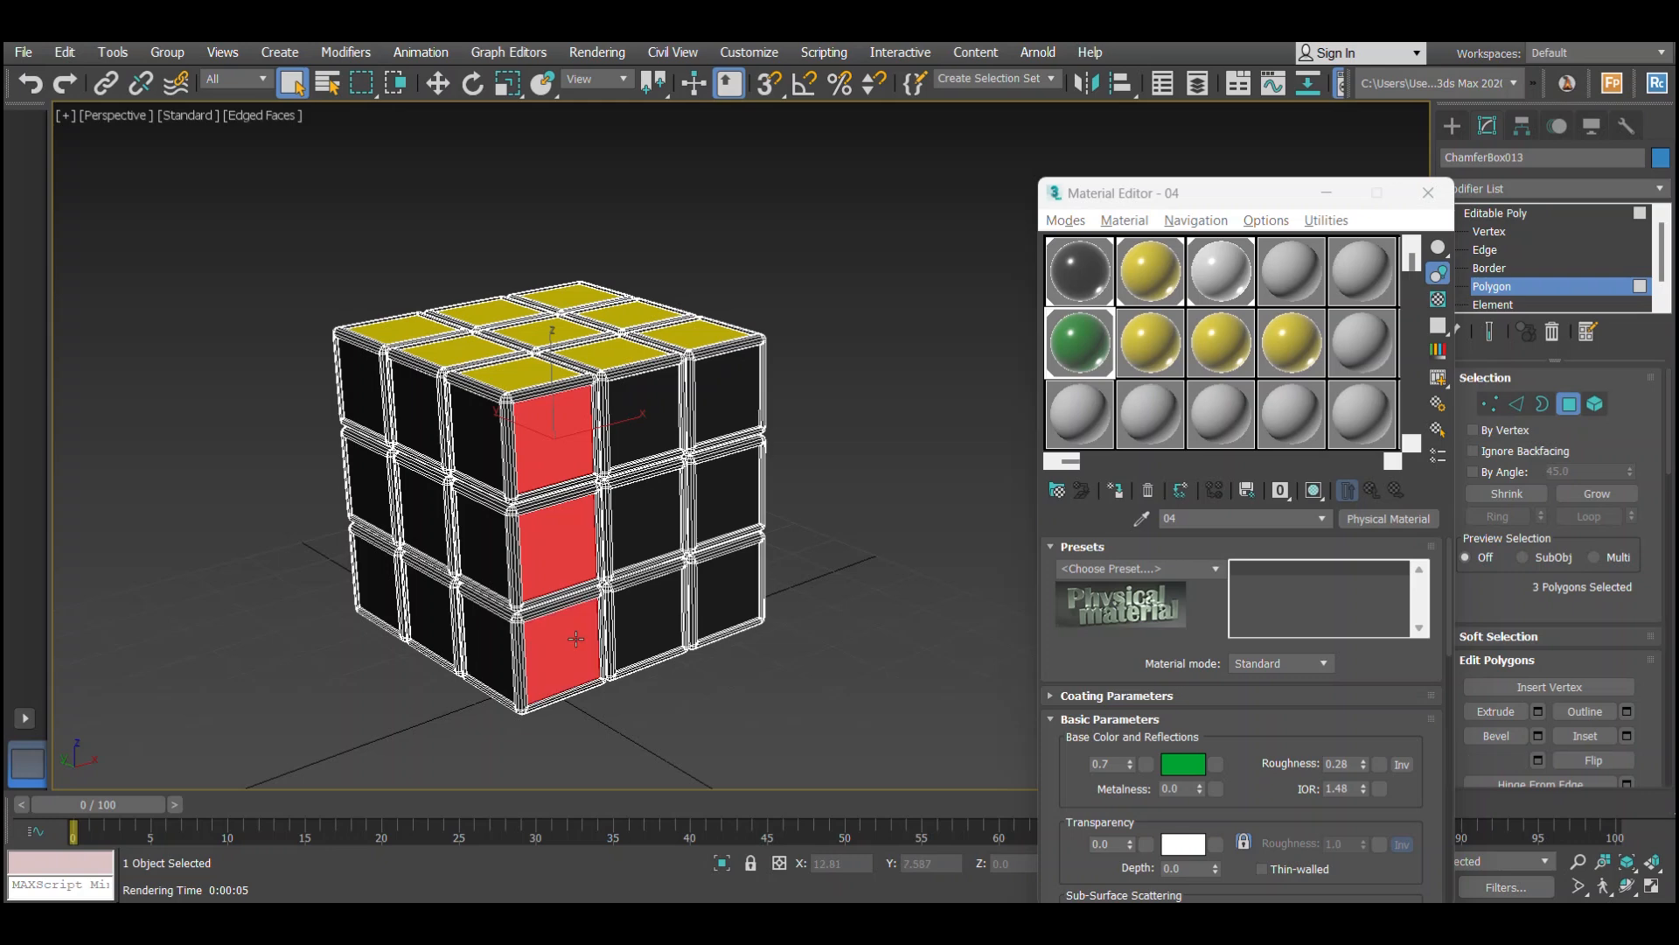
key(F4)
ctrl+click(643, 411)
ctrl+click(648, 519)
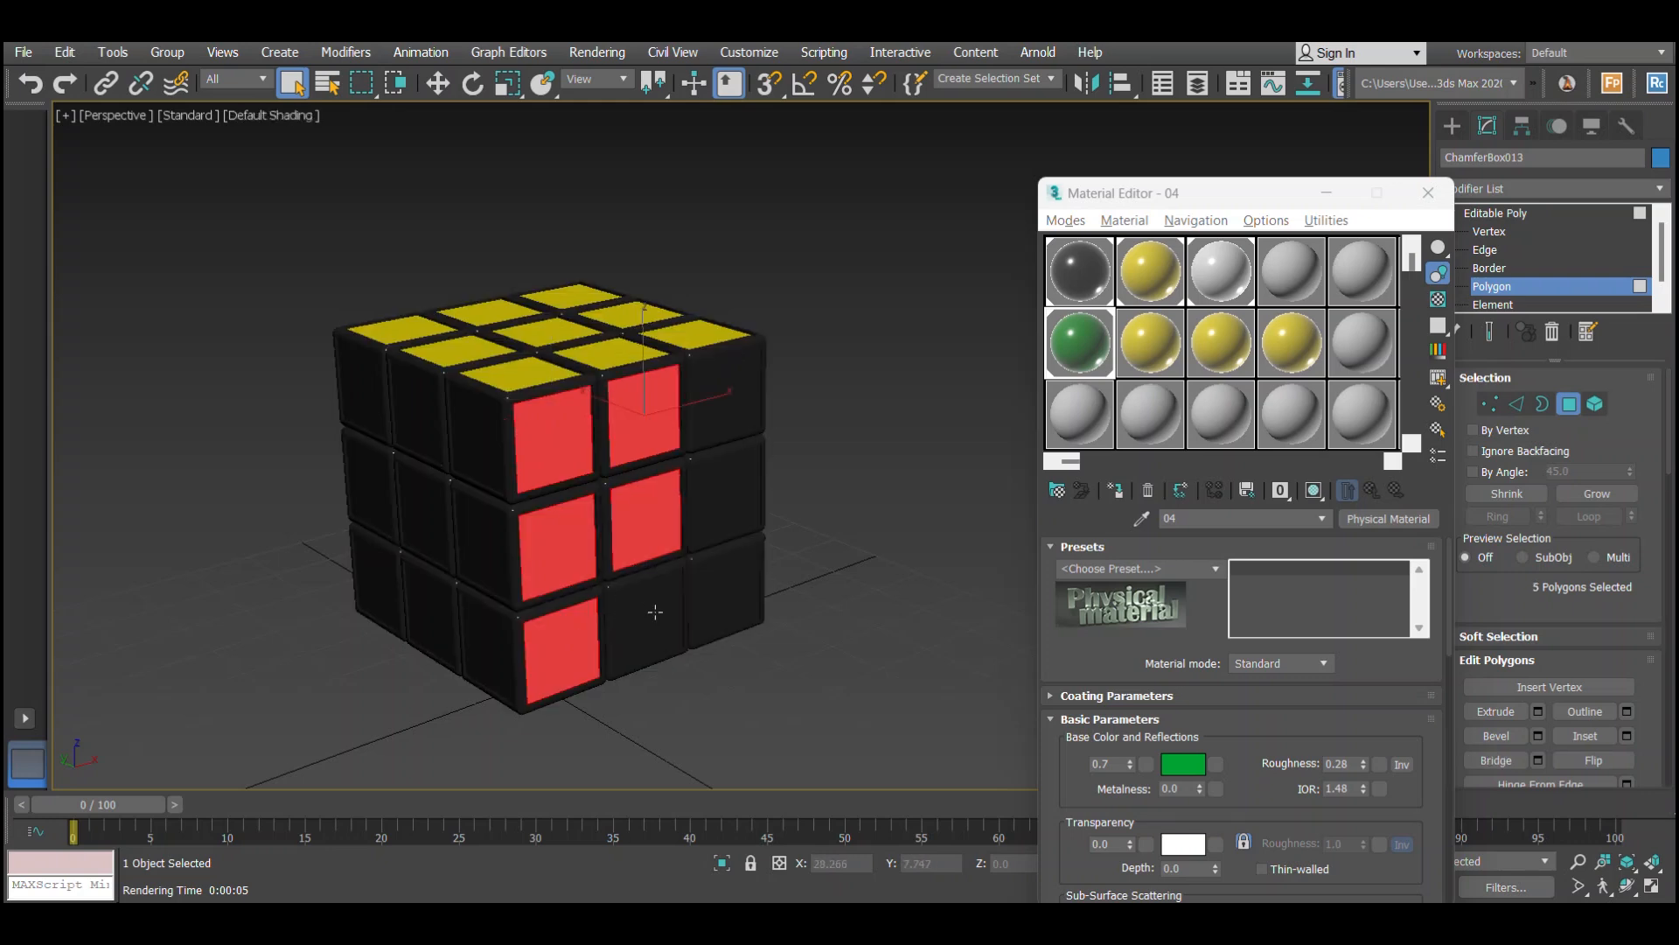
ctrl+click(652, 616)
ctrl+click(726, 394)
ctrl+click(728, 494)
ctrl+click(741, 593)
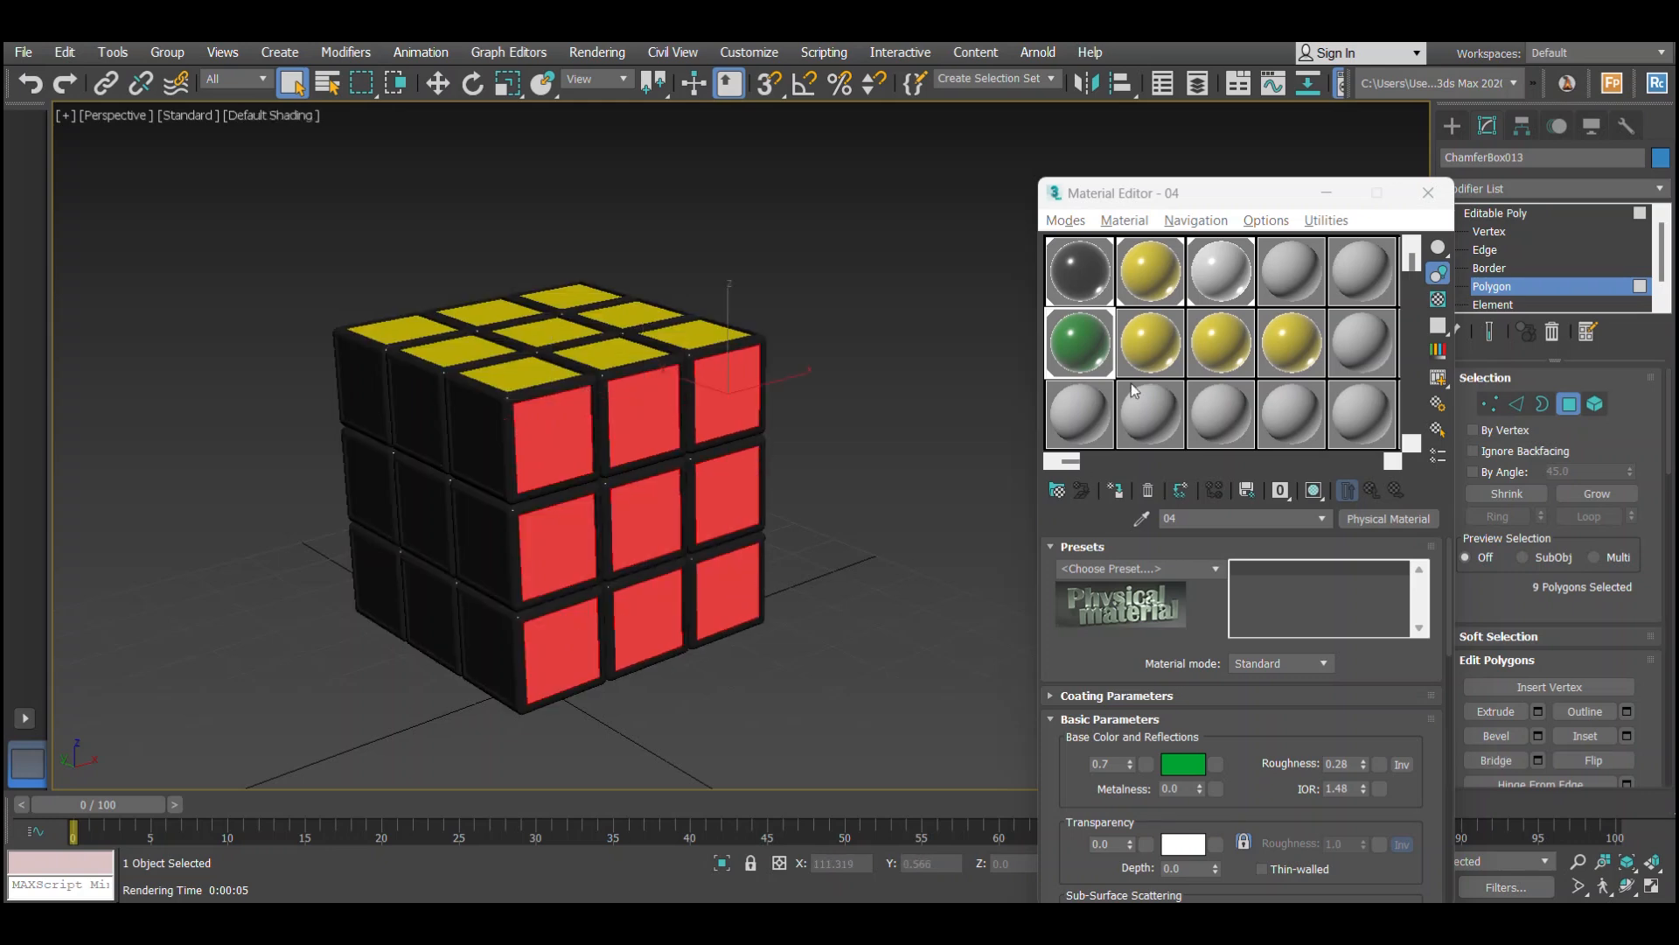
Assign material 05 to the selected panels and set its base color to blue with a value of 0.647.
click(1147, 343)
click(1116, 491)
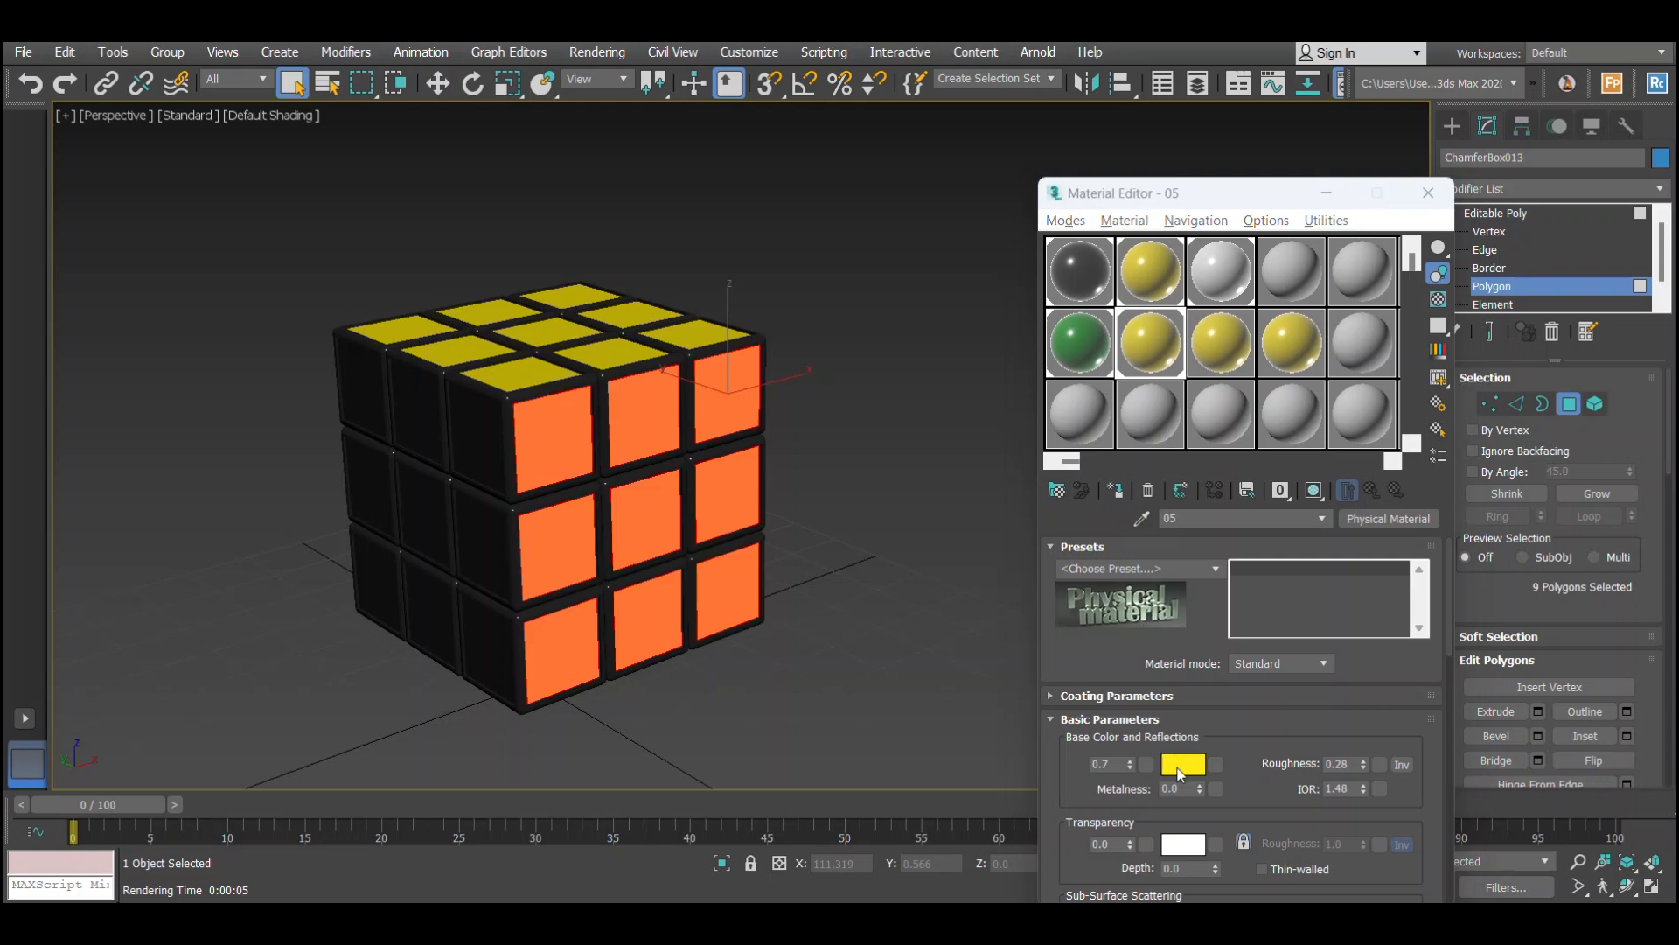
click(1178, 770)
drag(889, 289, 893, 273)
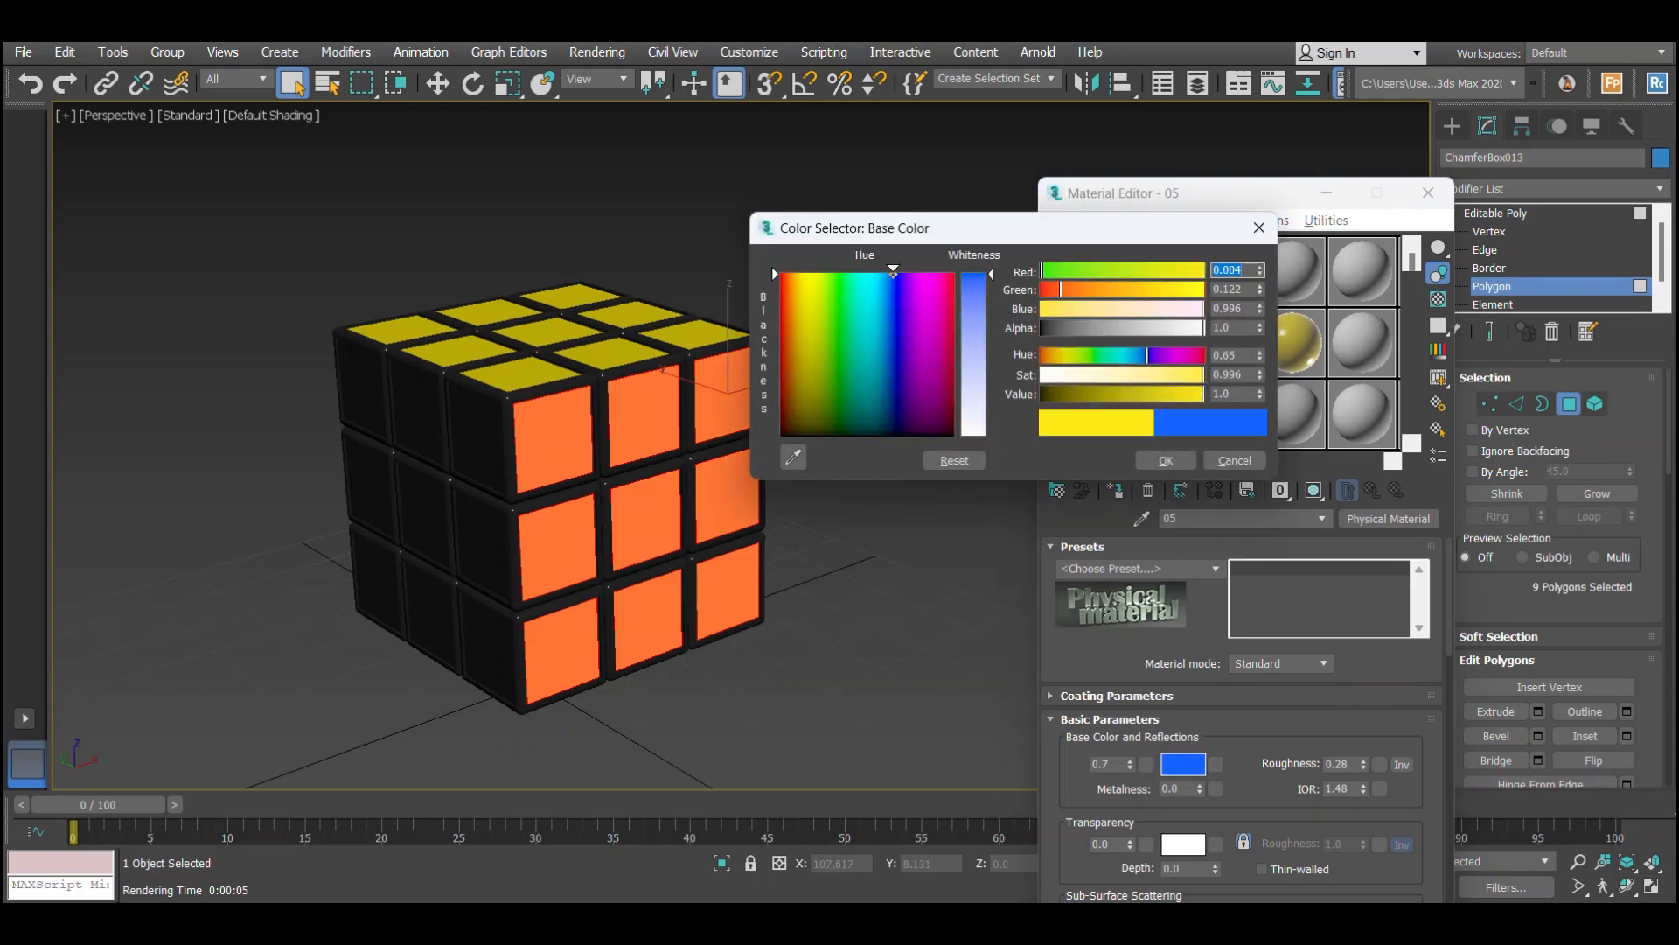
drag(1176, 391, 1136, 390)
drag(1136, 316, 1150, 319)
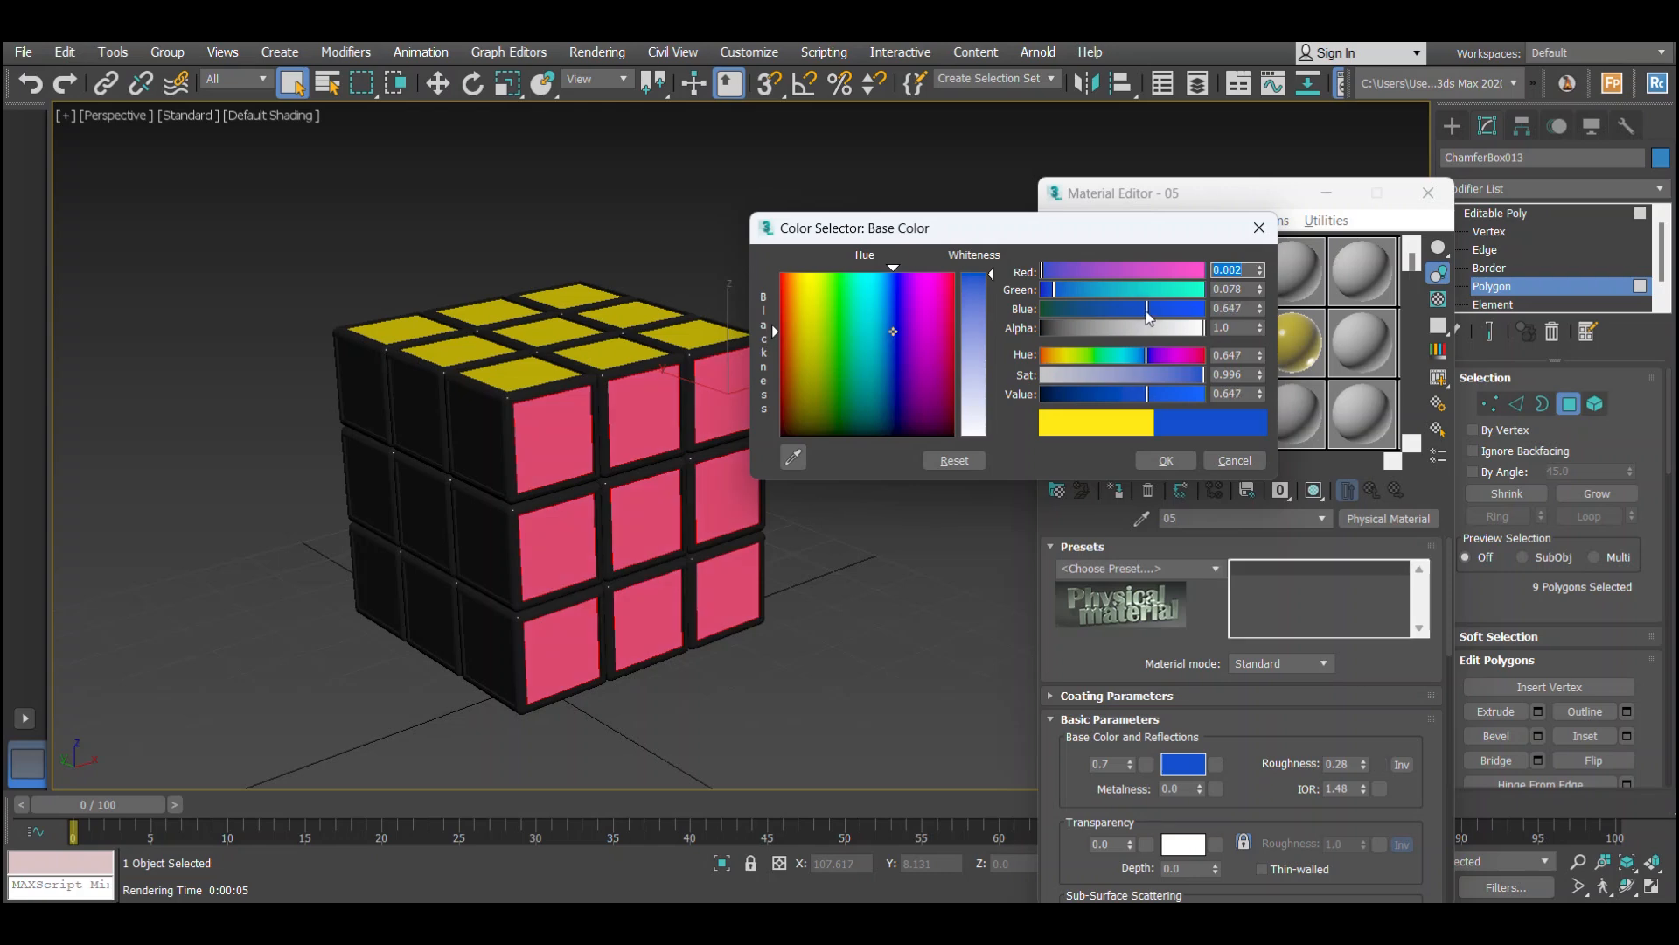
click(1159, 464)
Apply material 06 to the nine panels of the third side face and set its base color to orange with green at 0.123.
middle_drag(929, 479, 862, 448)
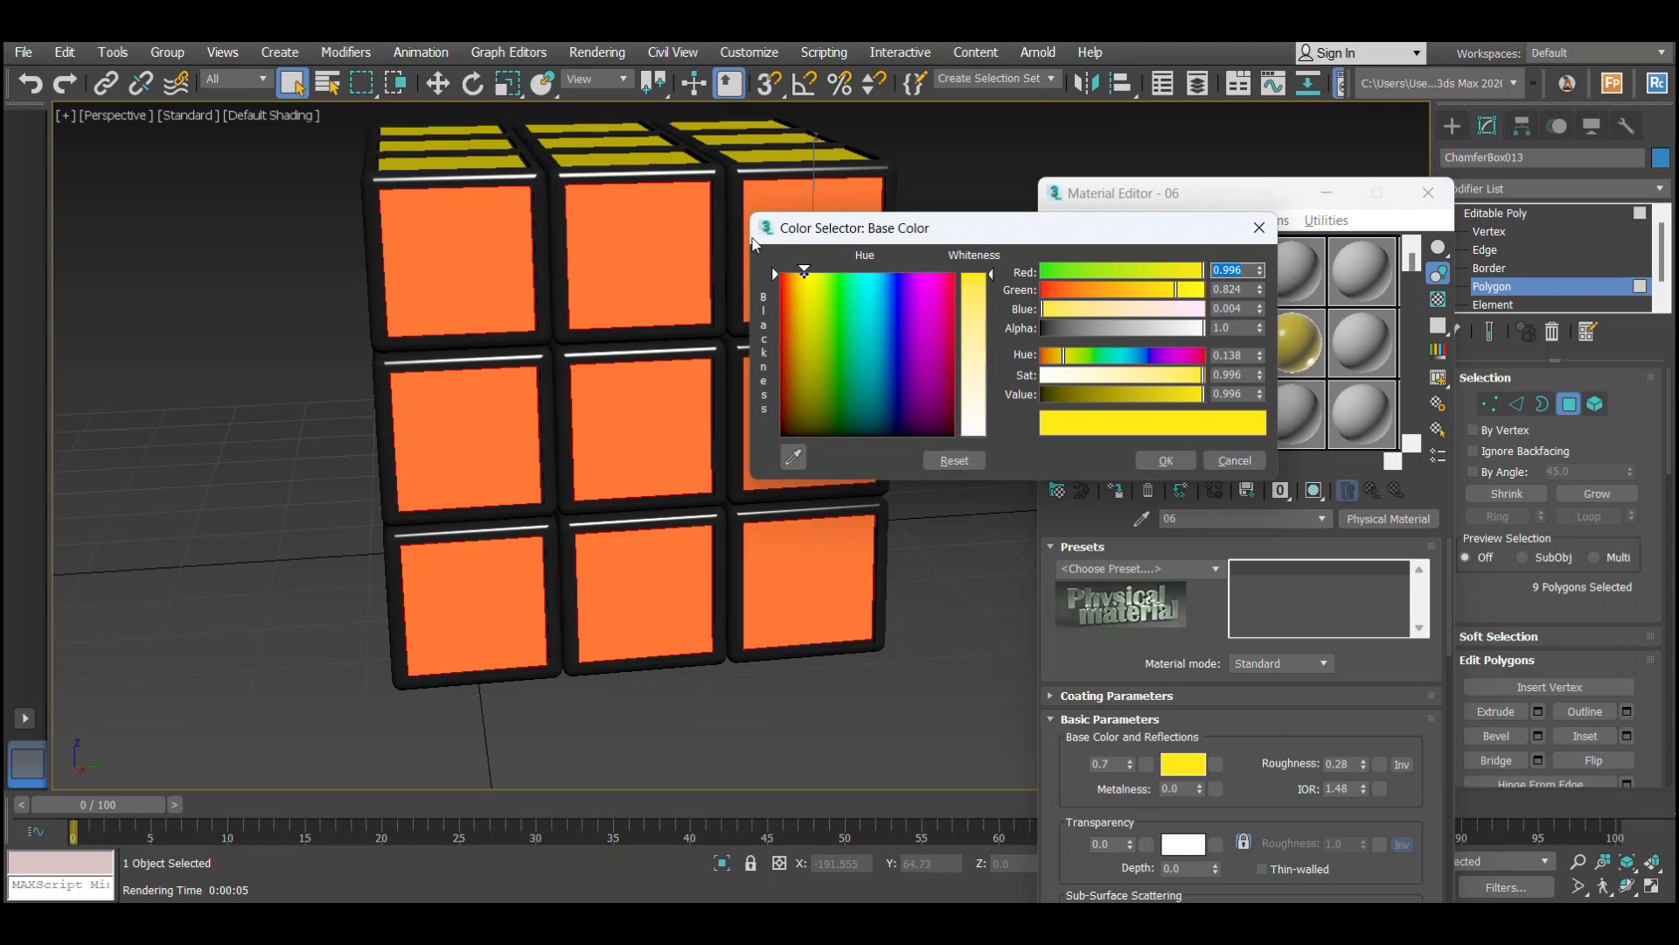
drag(804, 271, 790, 271)
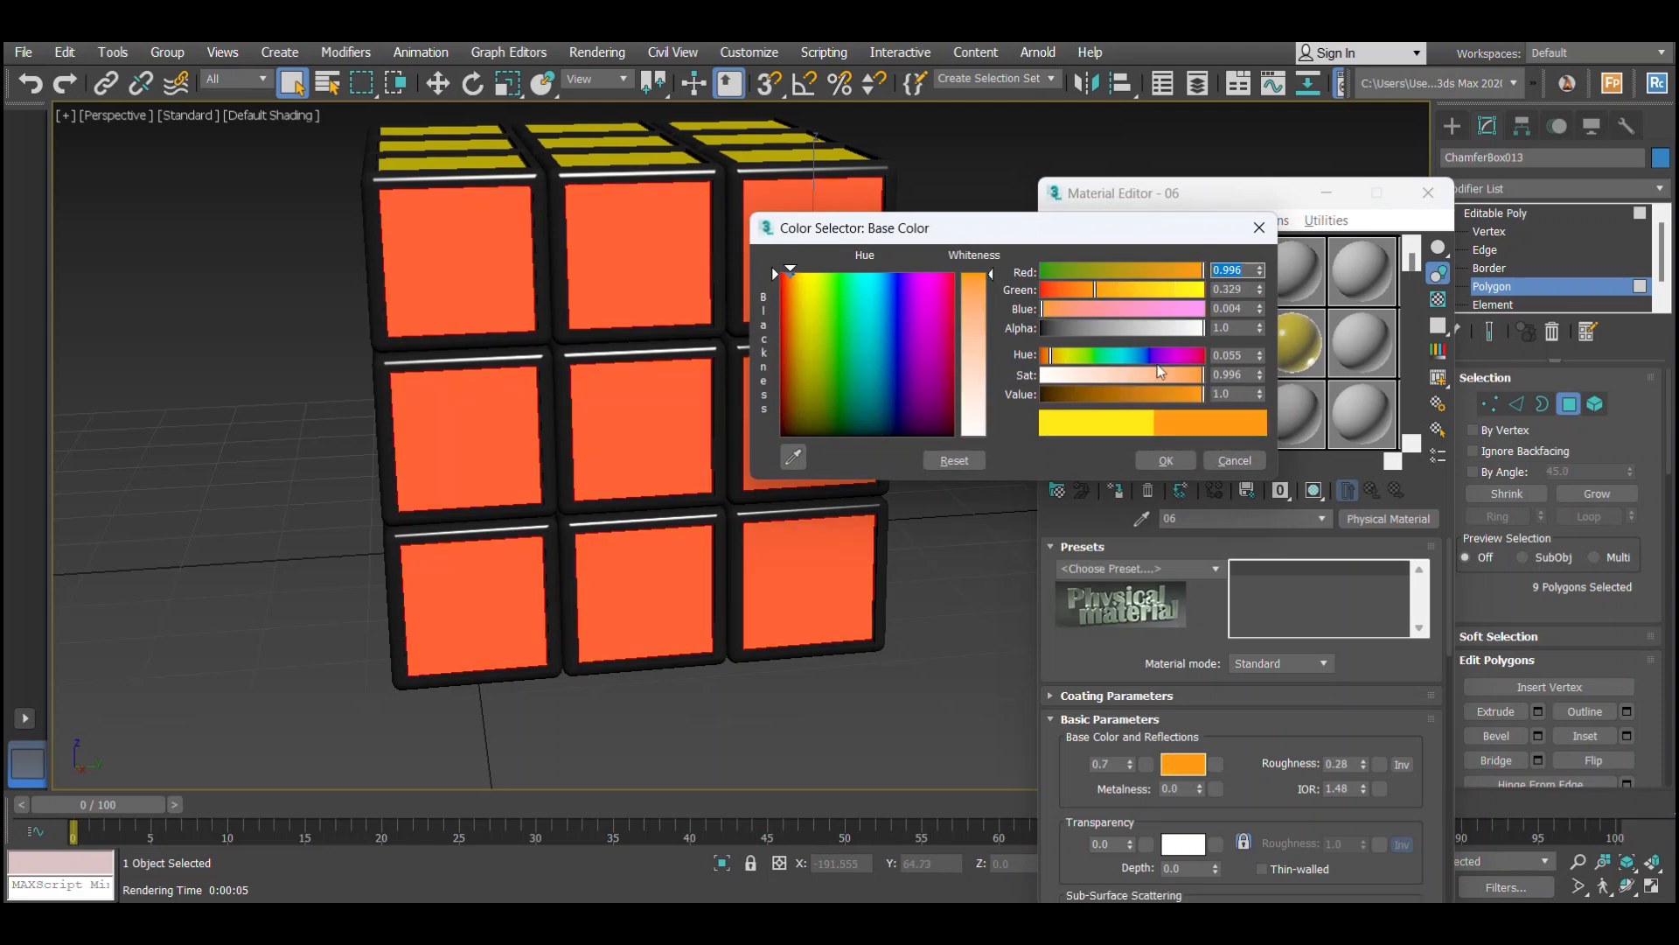
drag(1096, 299, 1061, 287)
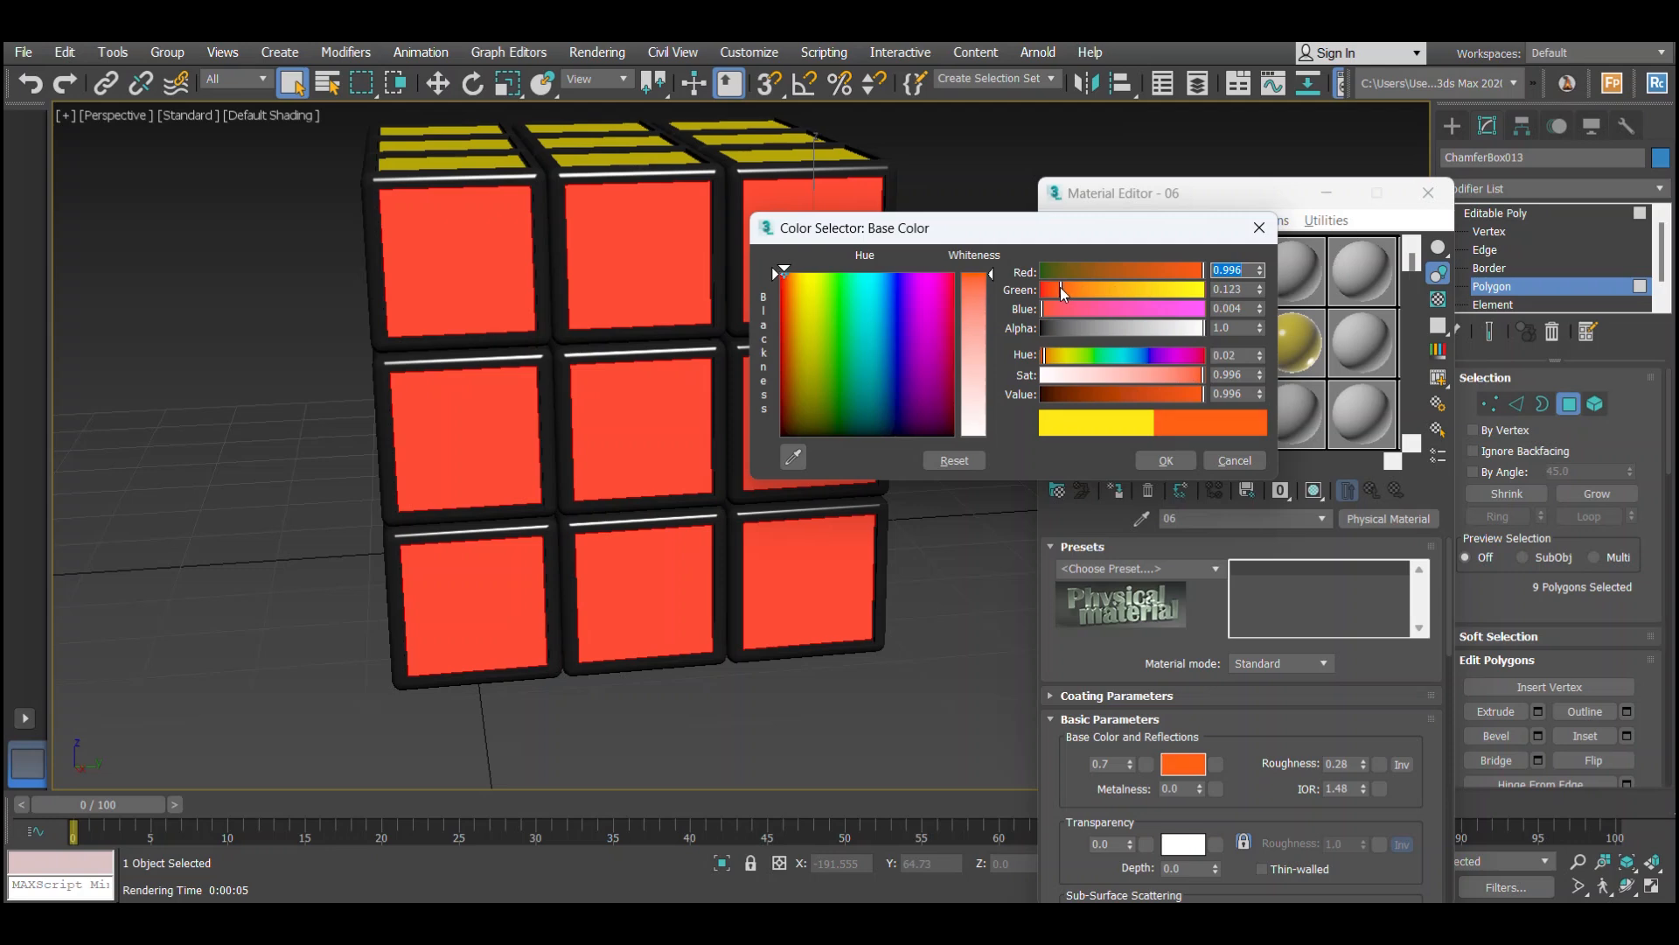
click(1183, 466)
Select the nine recessed panel polygons on the last black side face, next to the green one.
scroll(863, 512, down, 3)
middle_drag(866, 514, 560, 437)
click(838, 576)
click(525, 398)
ctrl+click(530, 561)
ctrl+click(520, 623)
ctrl+click(619, 603)
ctrl+click(612, 494)
ctrl+click(614, 385)
ctrl+click(708, 369)
ctrl+click(710, 476)
ctrl+click(717, 598)
Assign material 07 to the selected panels, set its base color to red with a value of 0.775 and leave polygon level.
click(1267, 363)
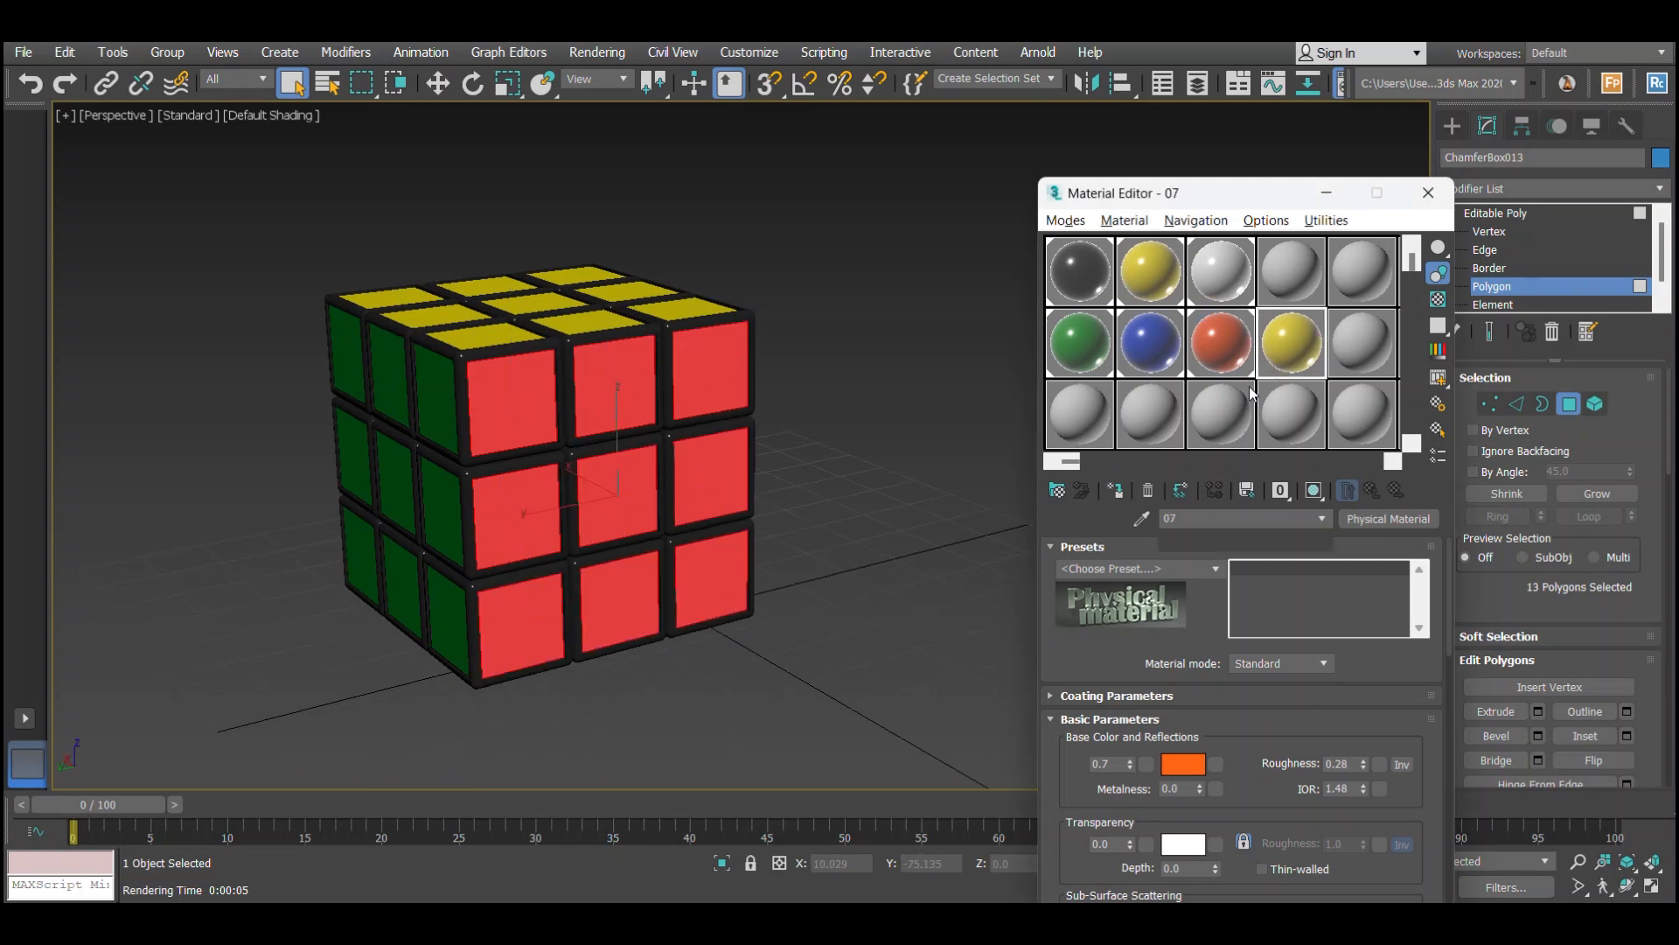
click(1116, 490)
click(1184, 773)
drag(1200, 290, 1049, 319)
drag(1123, 401, 1167, 394)
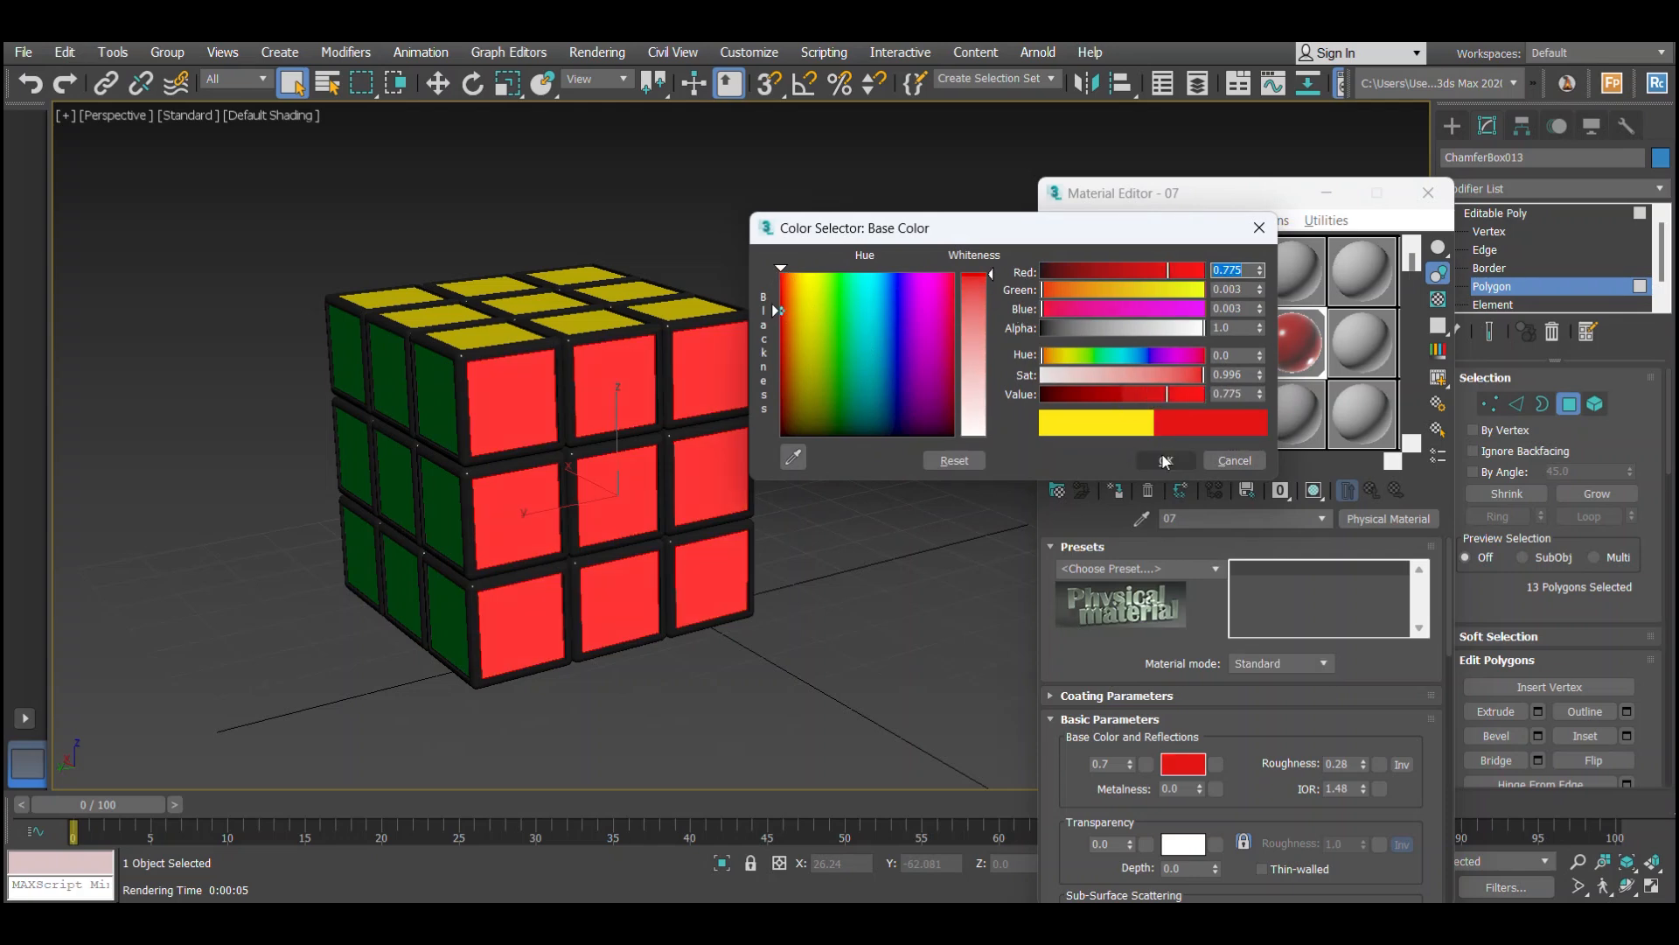
click(1166, 461)
click(1501, 214)
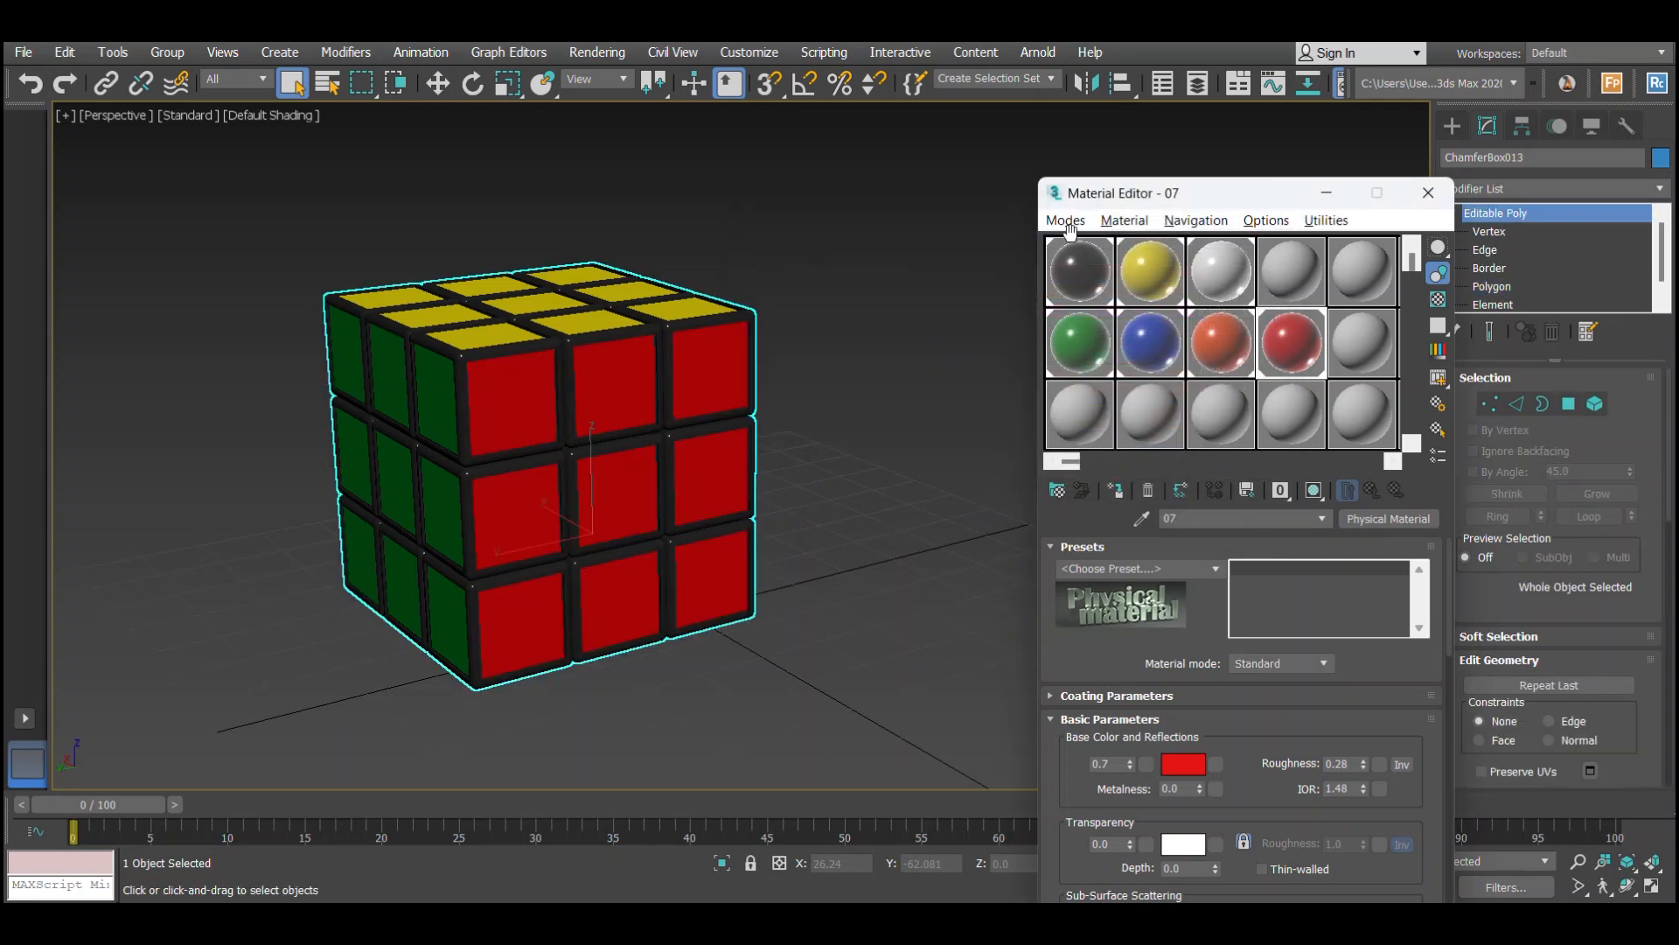
Brighten material 07's red base color to a value of 0.818, then close the Material Editor and deselect the cube.
click(1183, 764)
drag(1168, 394, 1184, 393)
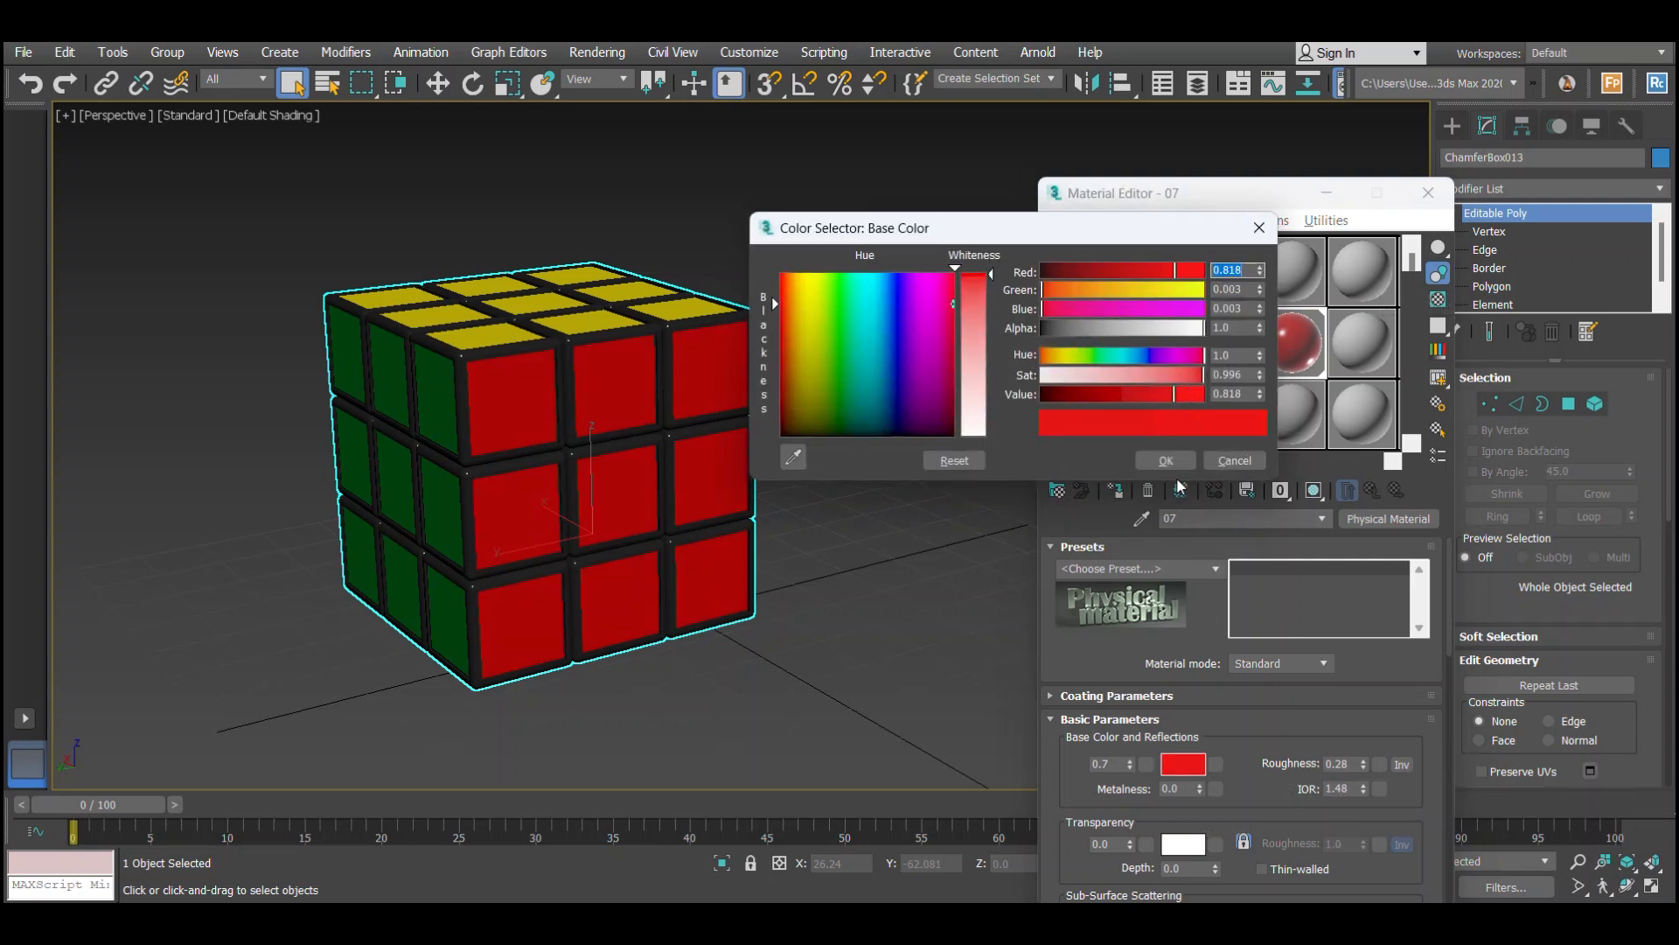
click(1166, 461)
click(1428, 192)
click(912, 389)
middle_drag(911, 388, 1088, 370)
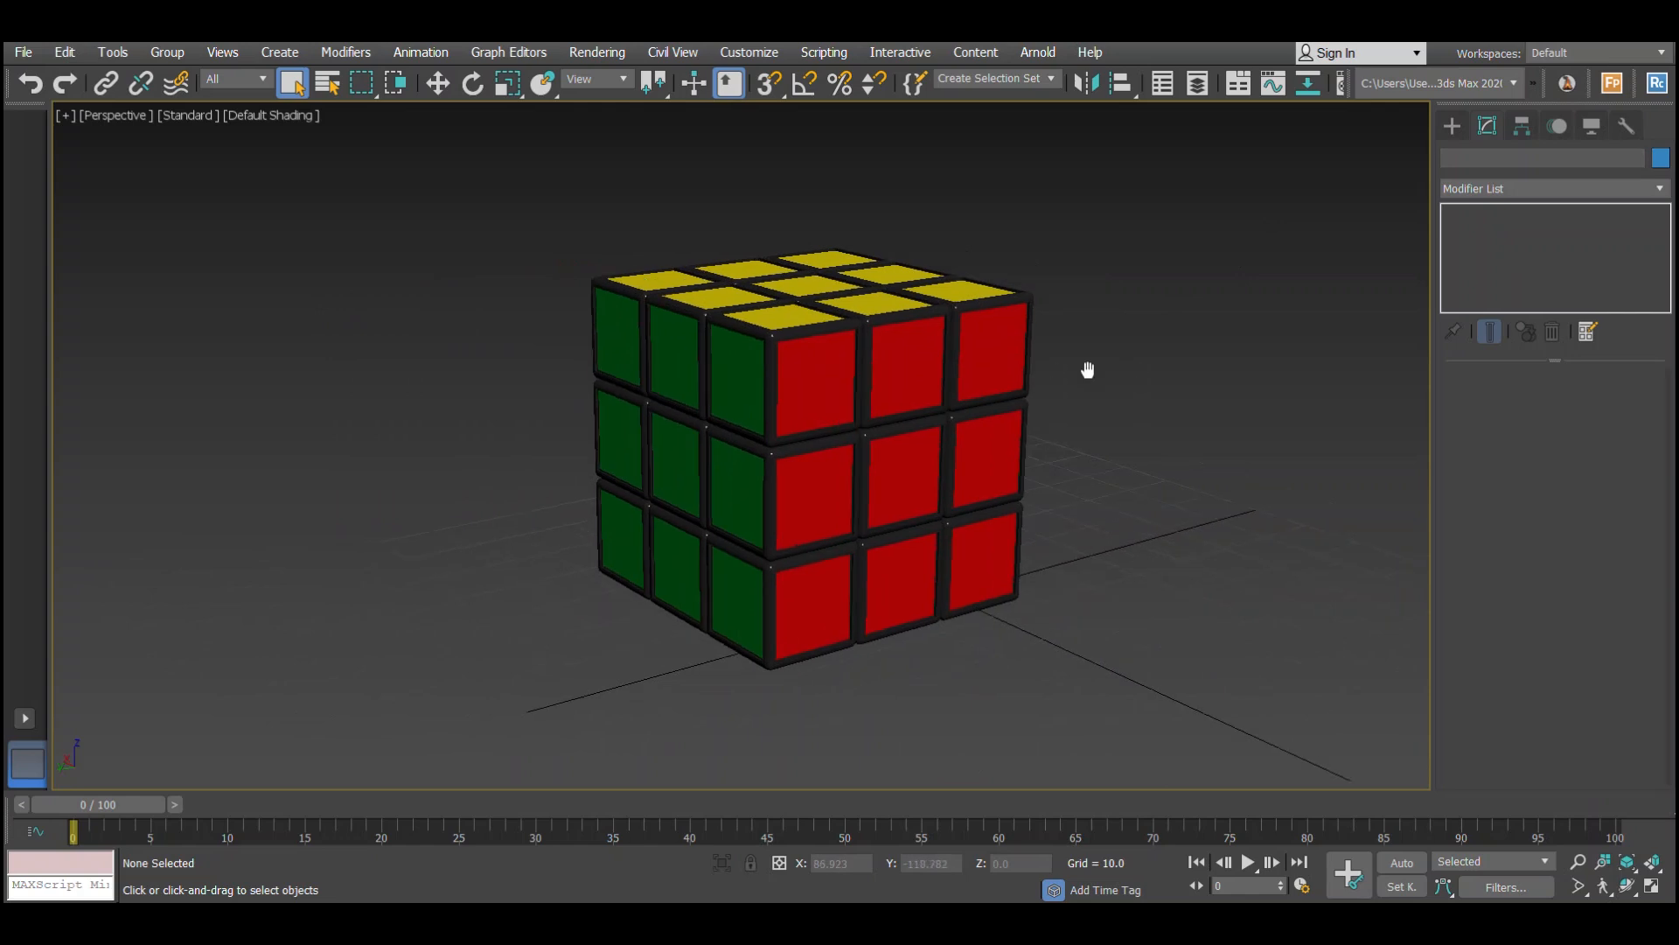